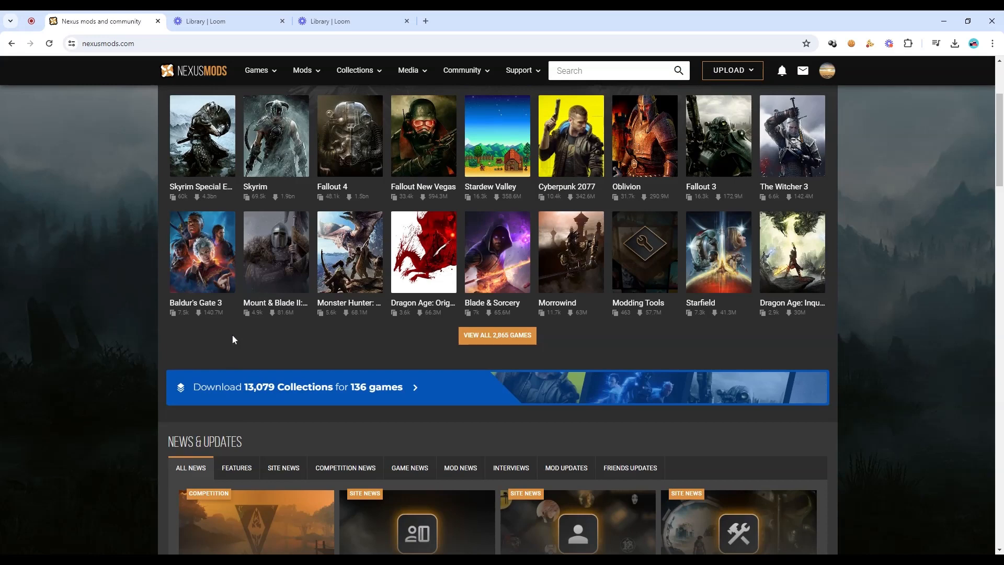
Step: Search Google for "vortex download" and locate the Vortex Mod Manager result from Nexus Mods
scroll(233, 339, up, 3)
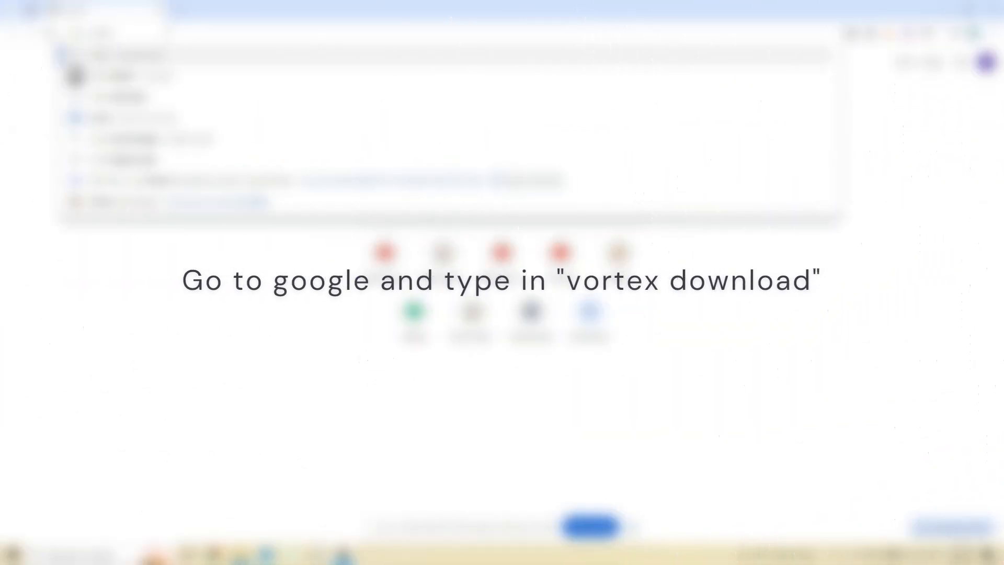
text(wnlo)
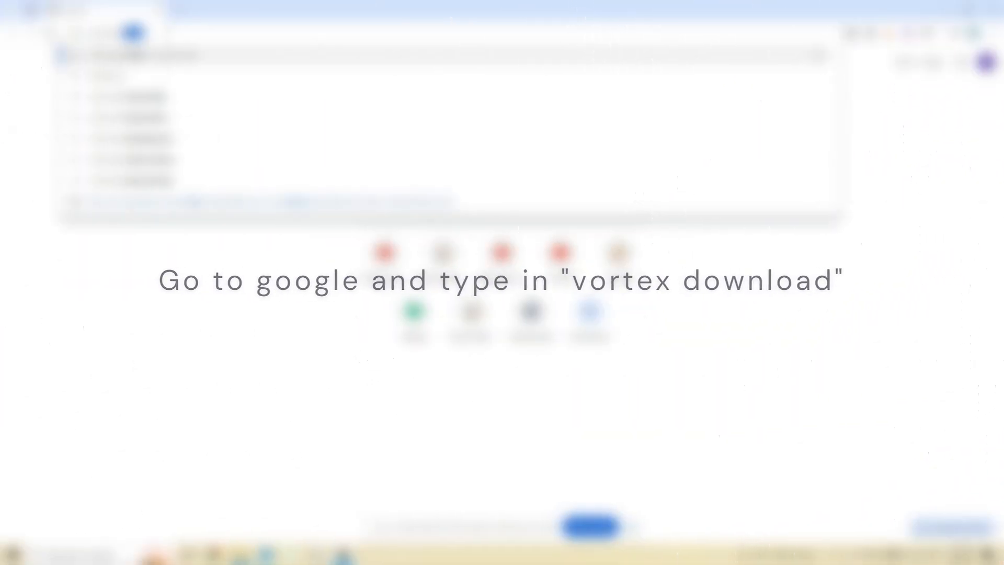
text(ad)
key(Return)
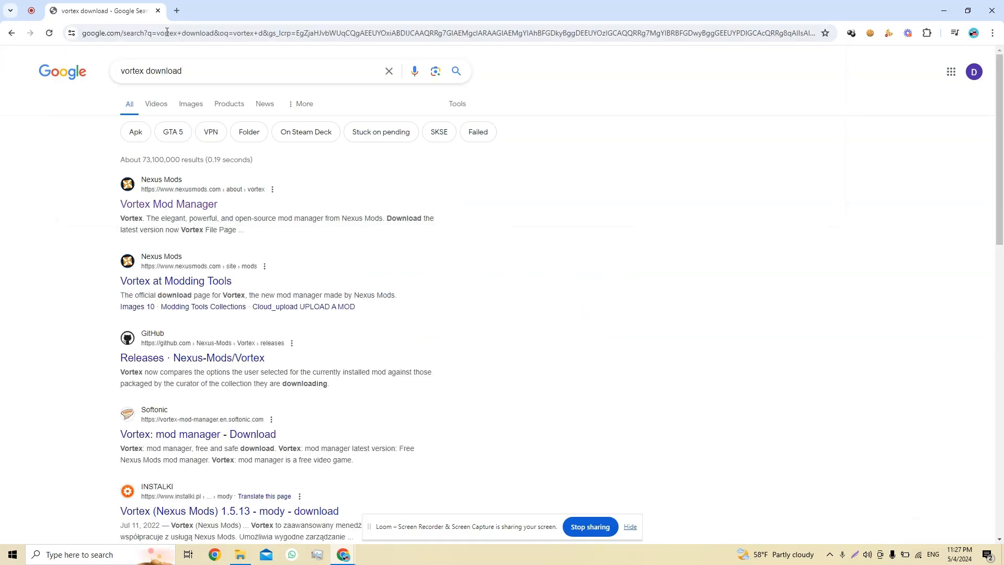
drag(118, 206, 219, 203)
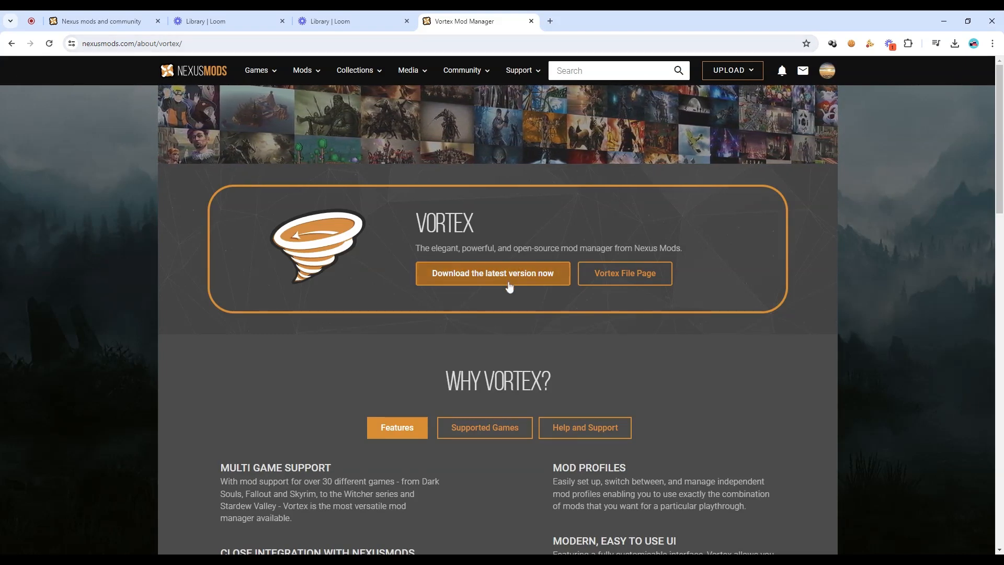
Step: Review the Vortex Mod Manager page and highlight the Vortex title above the download option
scroll(490, 272, down, 2)
scroll(490, 272, up, 2)
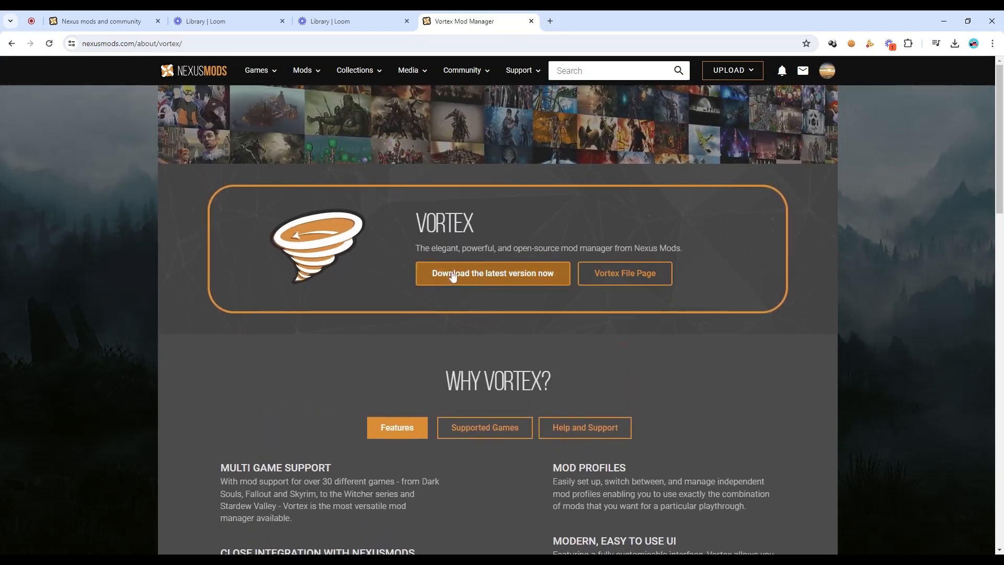
drag(480, 226, 396, 225)
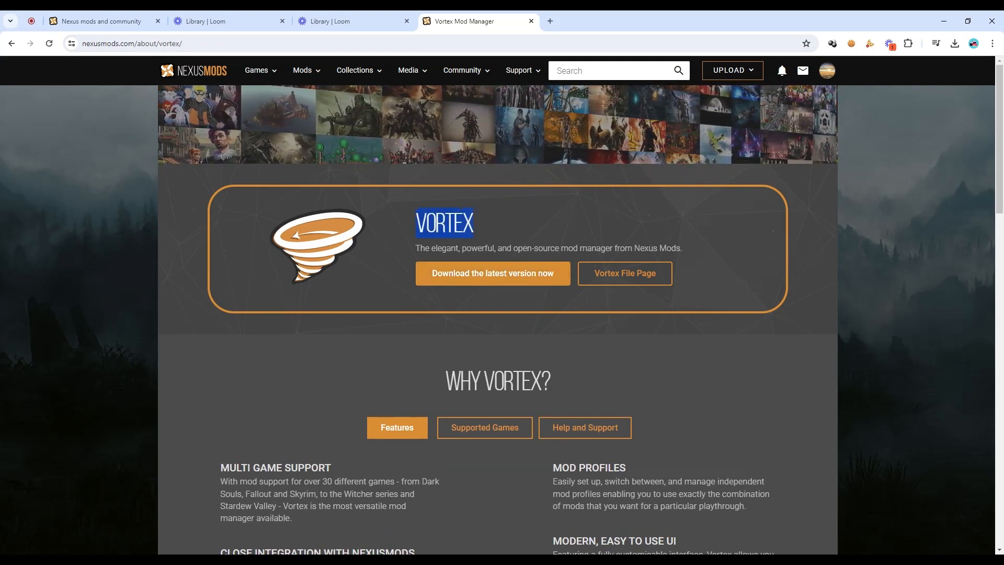
key(alt+Tab)
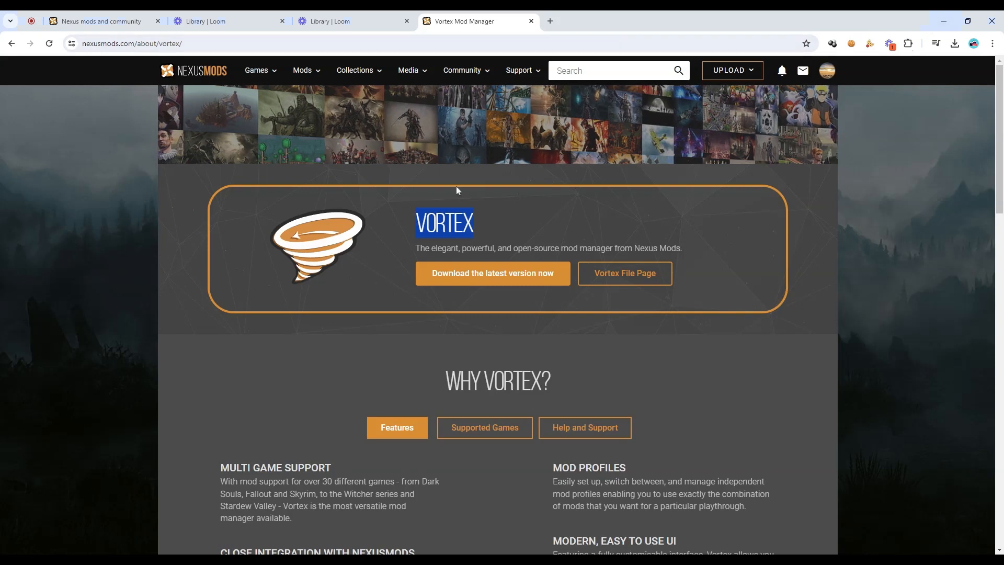
click(378, 262)
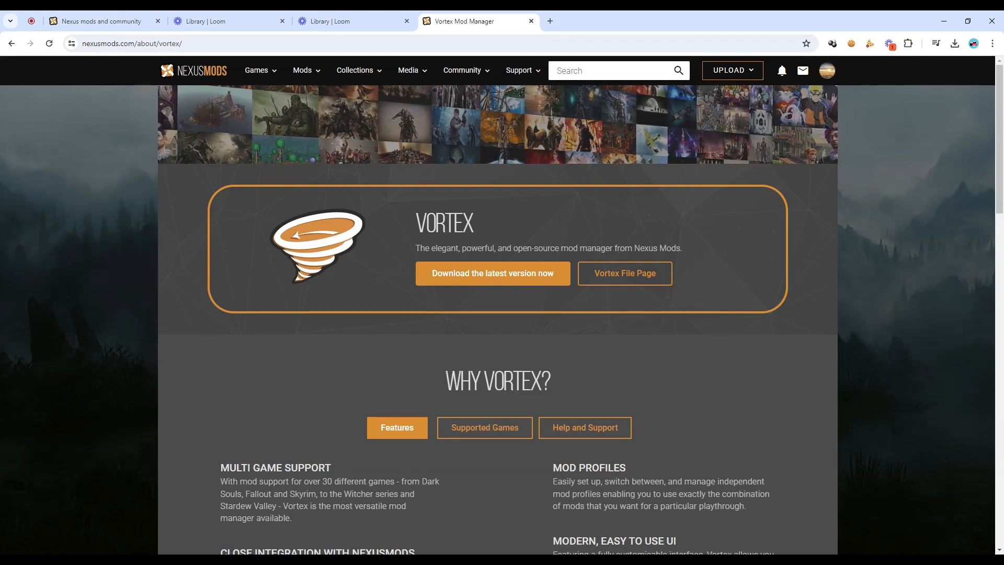
Step: Return to the Nexus Mods home page and look over its news and game list
click(211, 74)
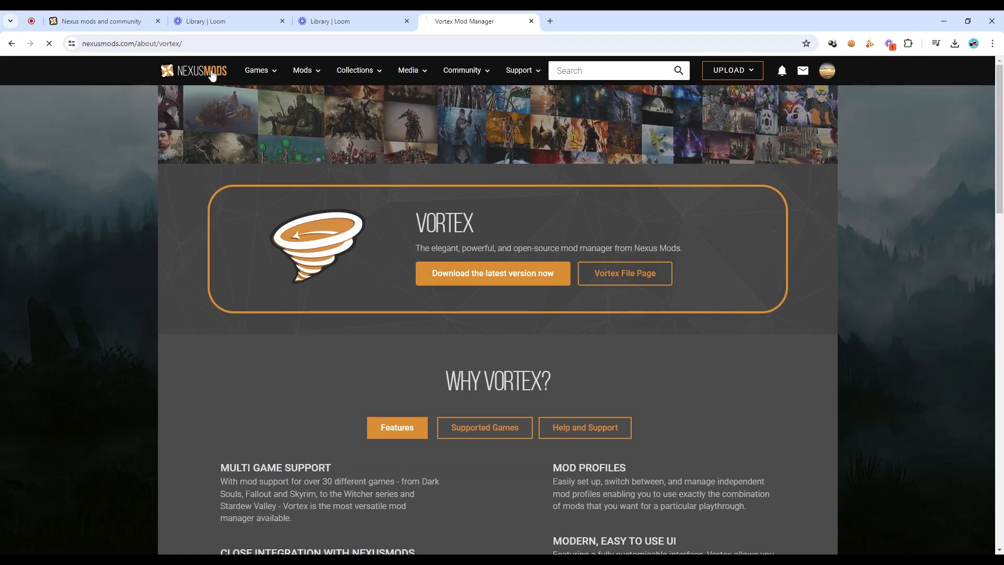
scroll(314, 203, down, 5)
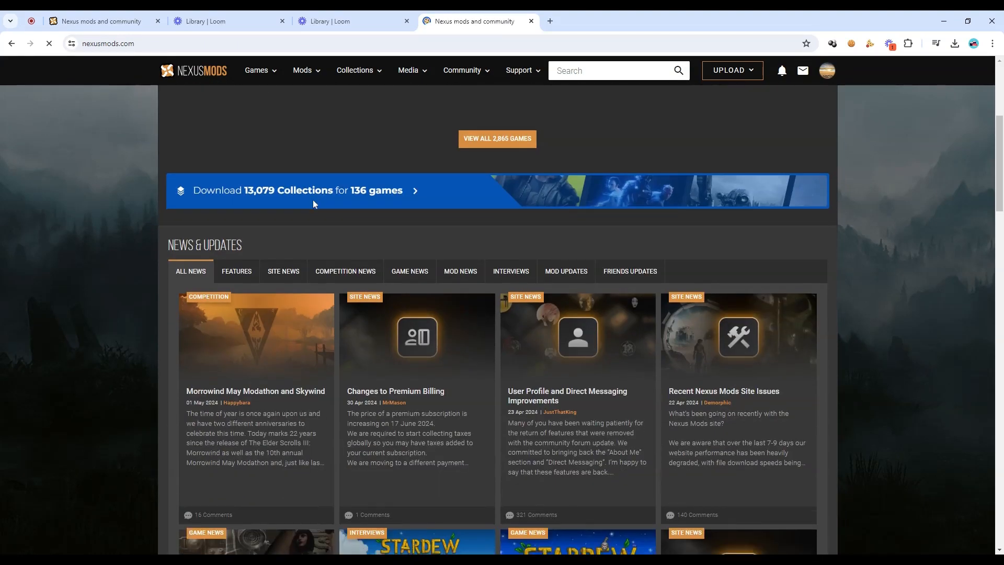
scroll(312, 200, down, 4)
scroll(312, 200, up, 10)
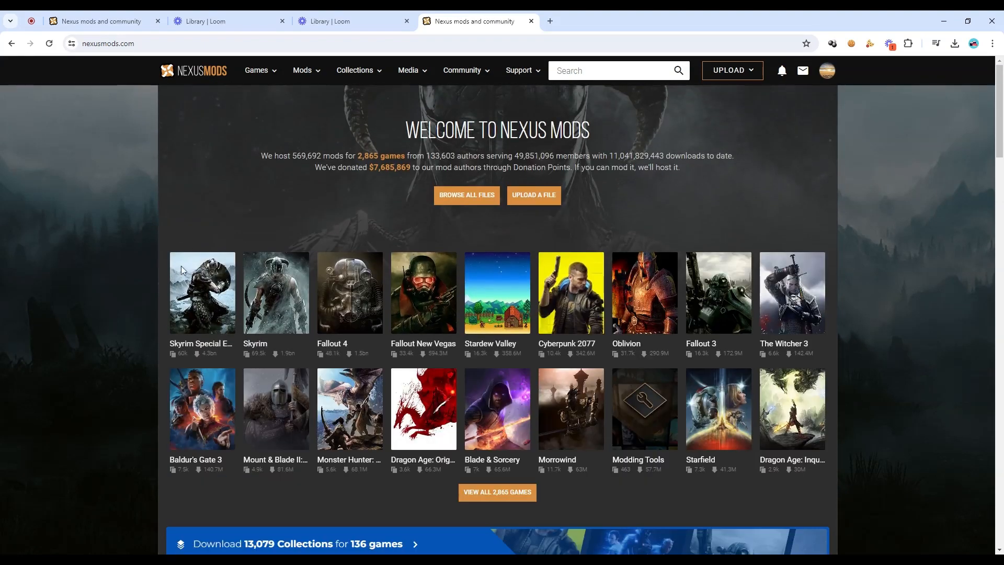
mouse_move(246, 269)
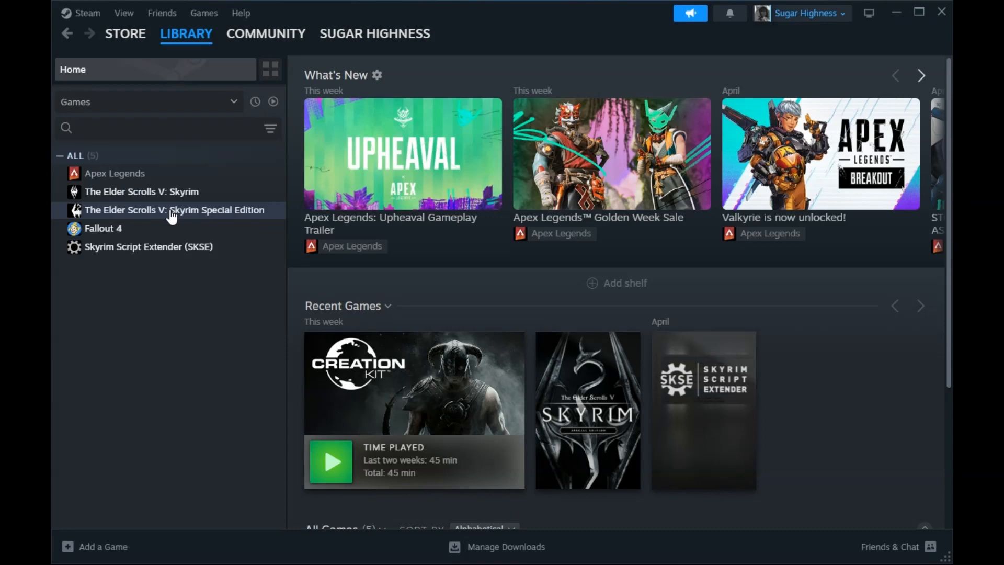
Step: Switch to Steam, open the store page of The Elder Scrolls V: Skyrim Special Edition and find its purchase options
click(133, 36)
scroll(257, 230, down, 8)
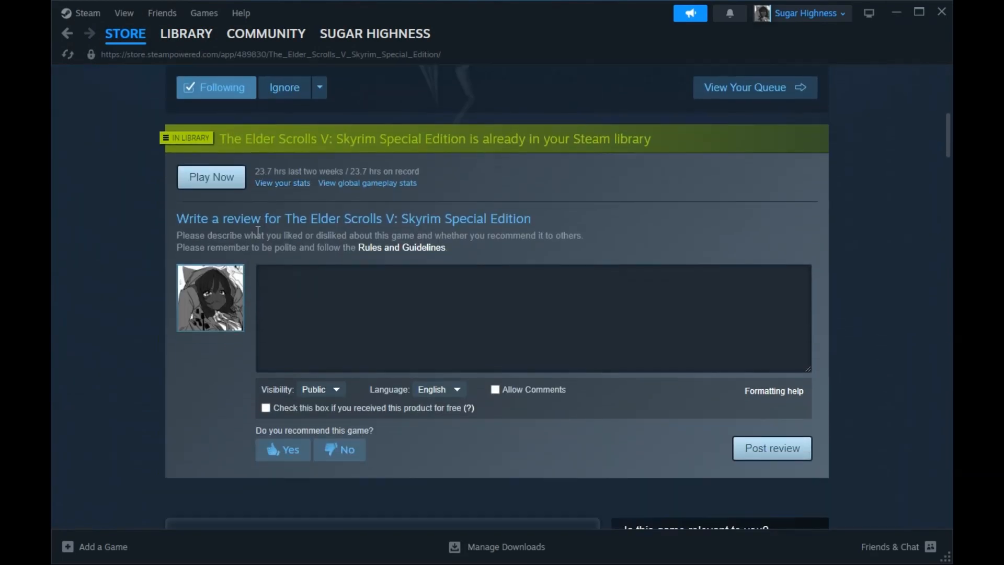
scroll(258, 230, down, 4)
scroll(255, 231, up, 11)
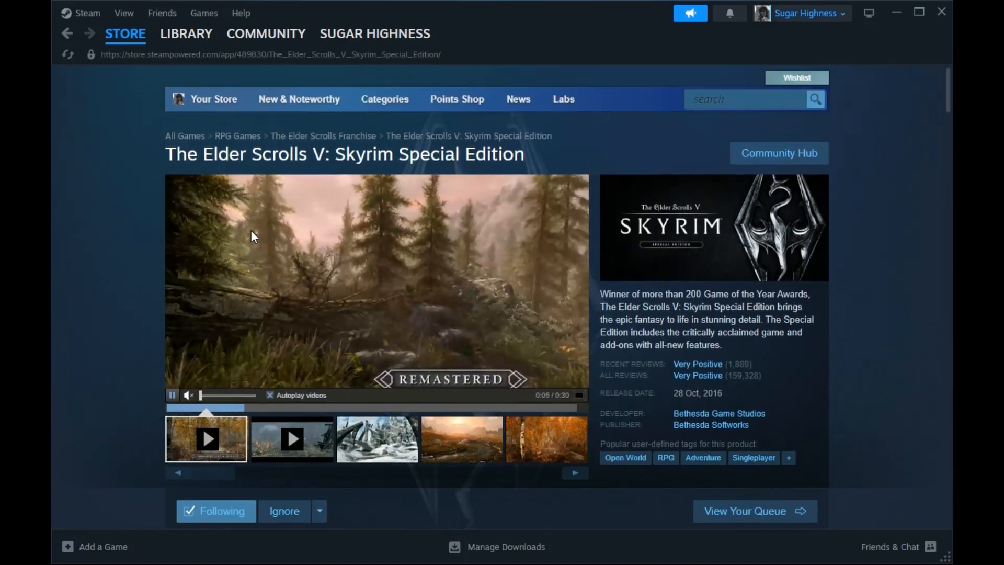
scroll(215, 238, down, 5)
scroll(212, 246, up, 2)
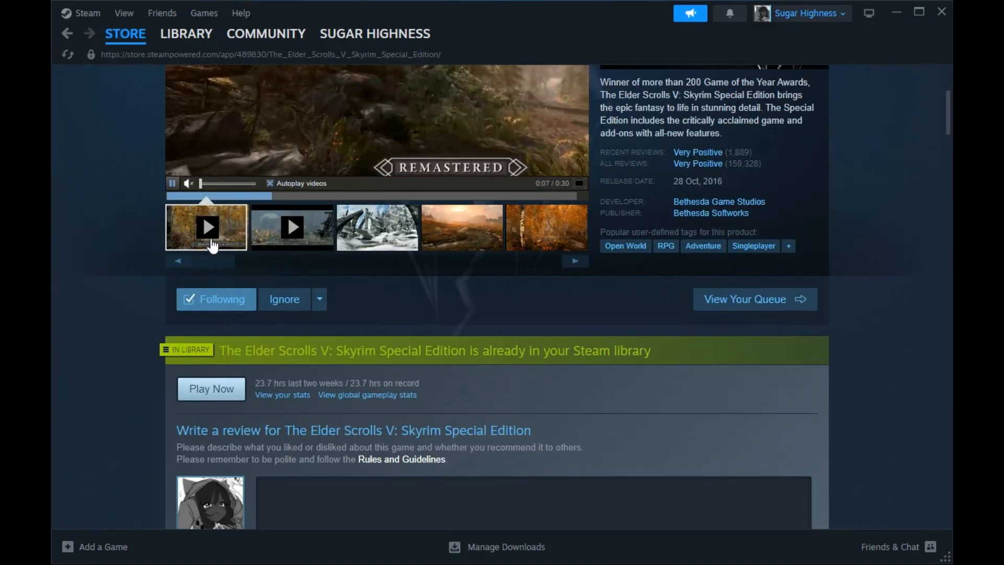
scroll(212, 246, down, 10)
Step: Highlight the Skyrim Anniversary Edition package title and examine the items included in that package
drag(180, 274, 537, 280)
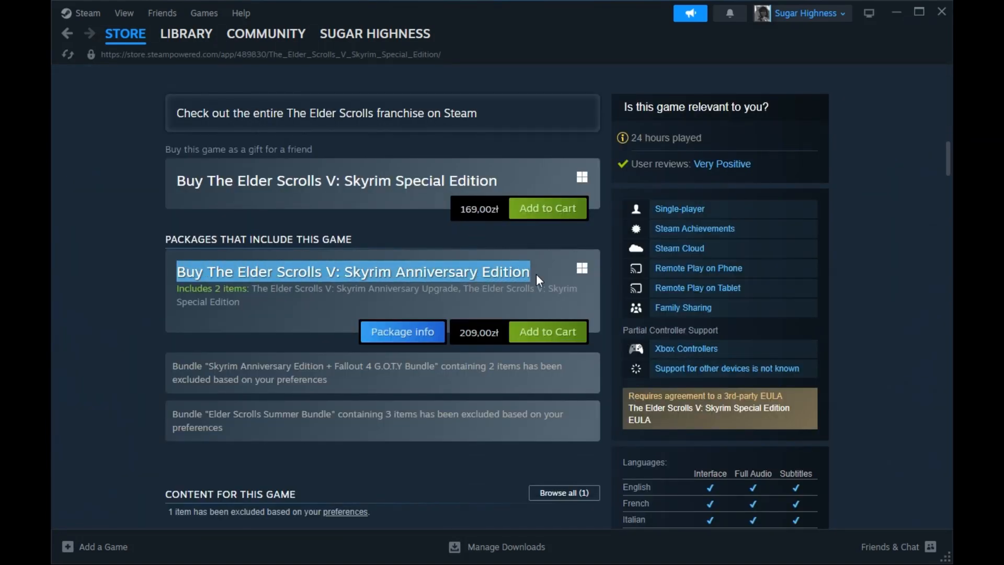
drag(177, 289, 460, 292)
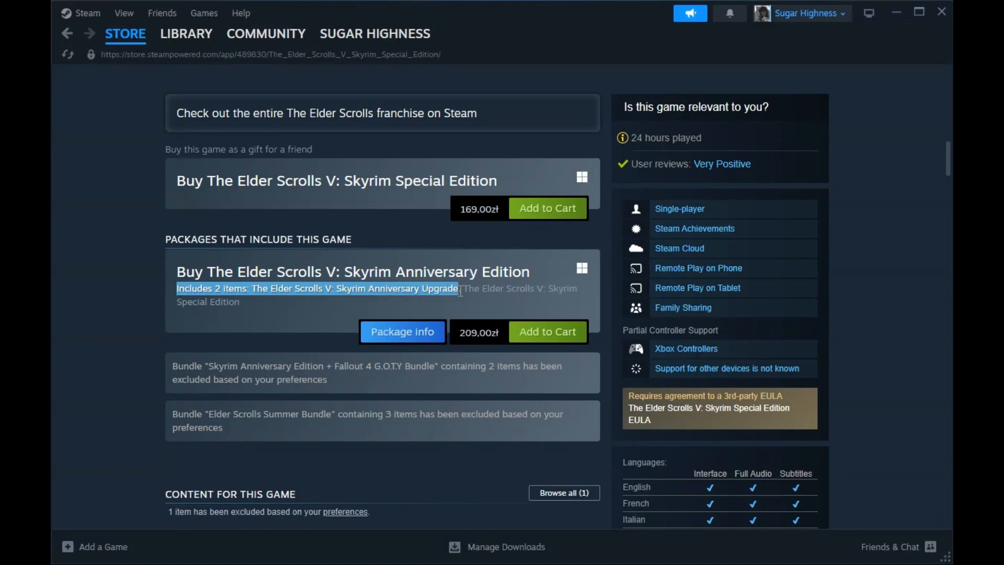
click(427, 293)
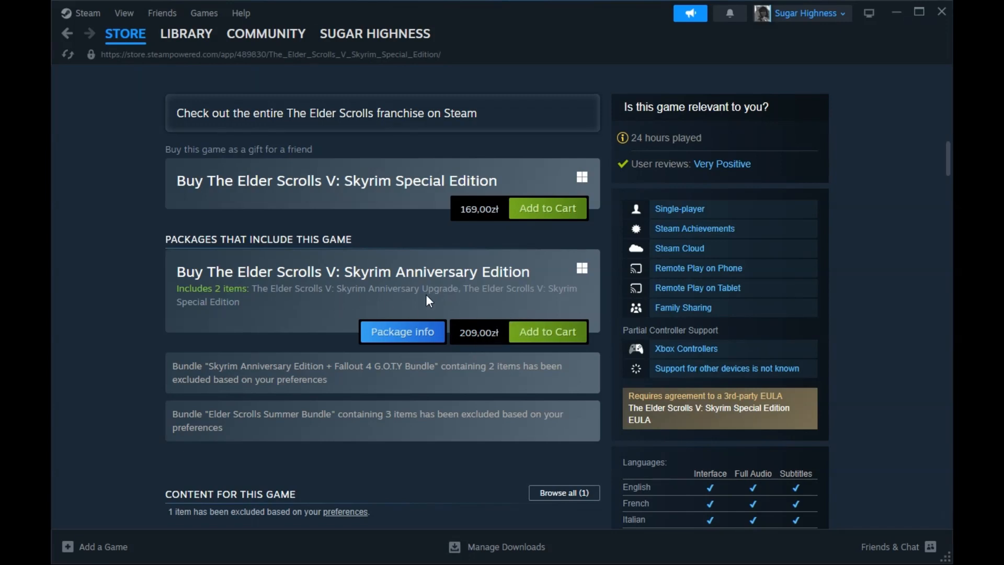
drag(332, 289, 171, 262)
click(287, 307)
drag(286, 307, 386, 289)
click(265, 306)
drag(176, 290, 494, 305)
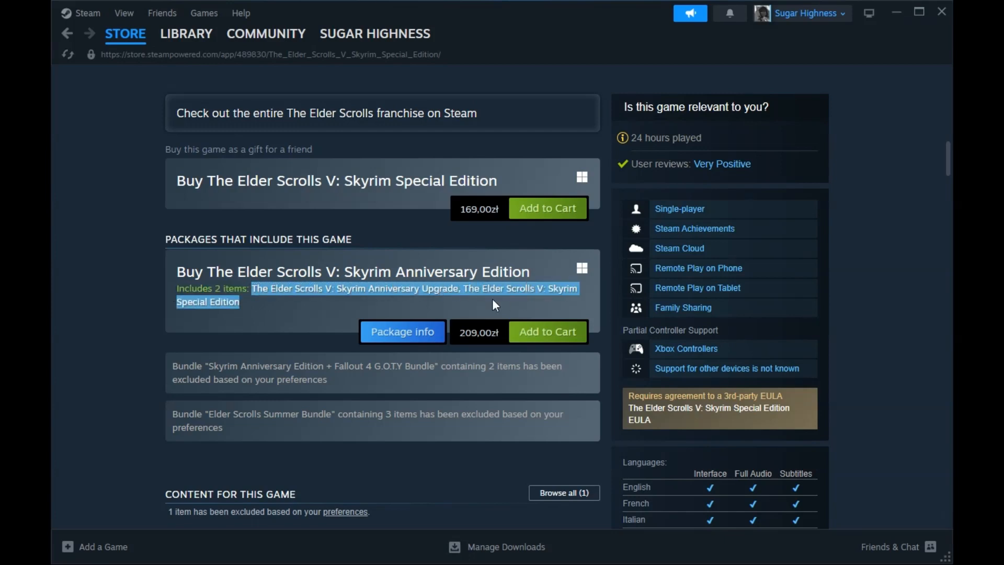
drag(418, 297, 500, 298)
click(436, 313)
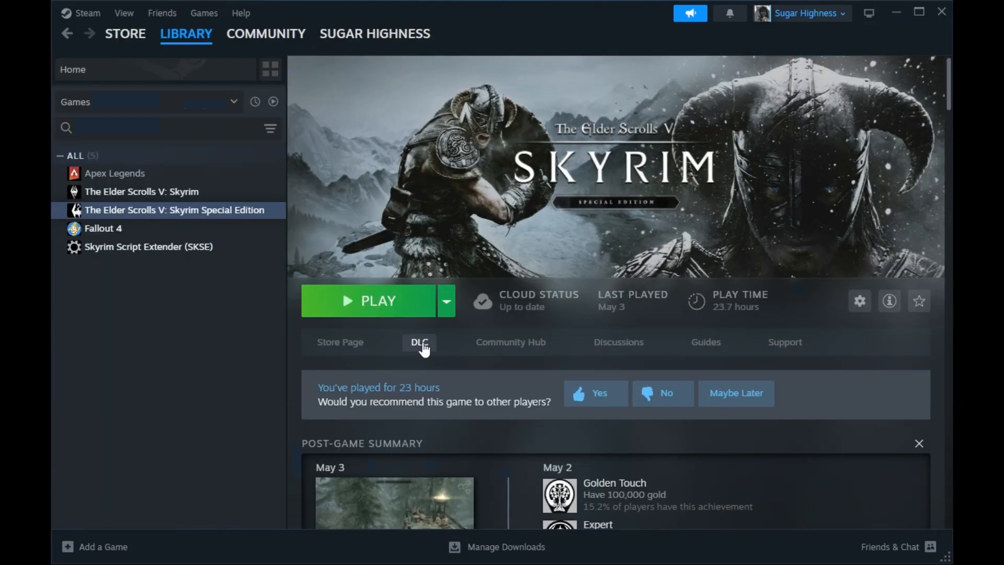
Step: Open the downloadable content page for Skyrim Special Edition from the library and examine the Anniversary Upgrade listing
click(422, 343)
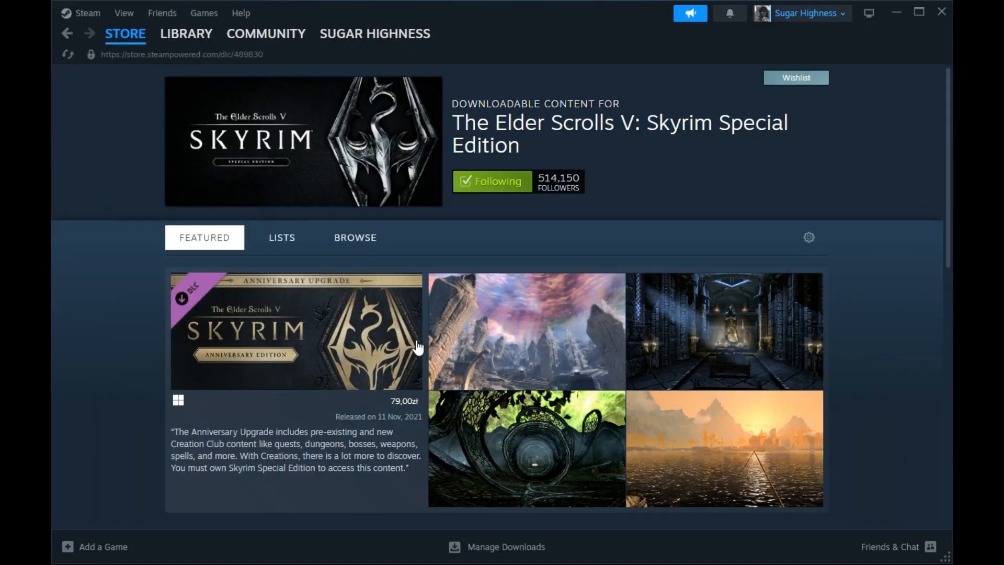
click(68, 35)
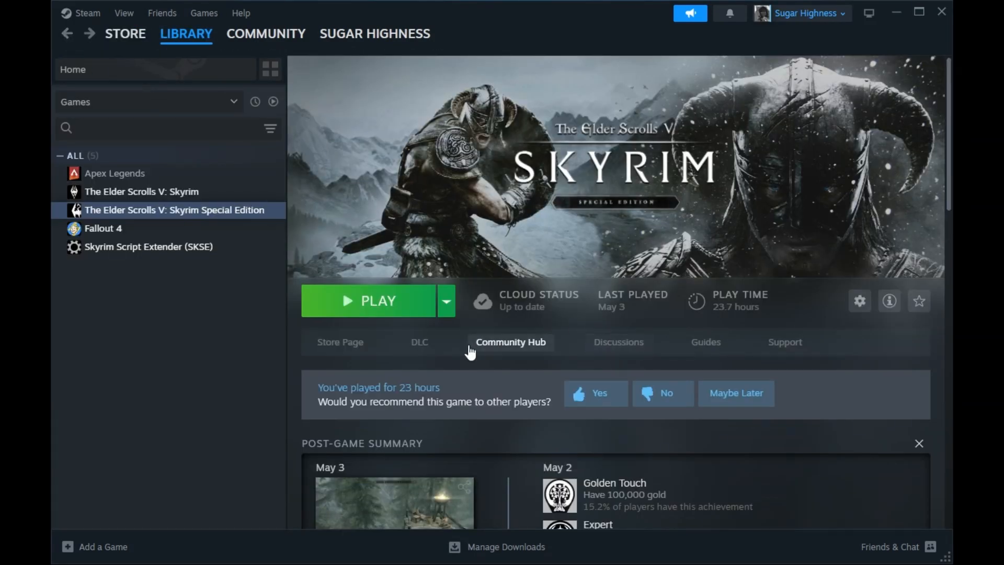
click(428, 345)
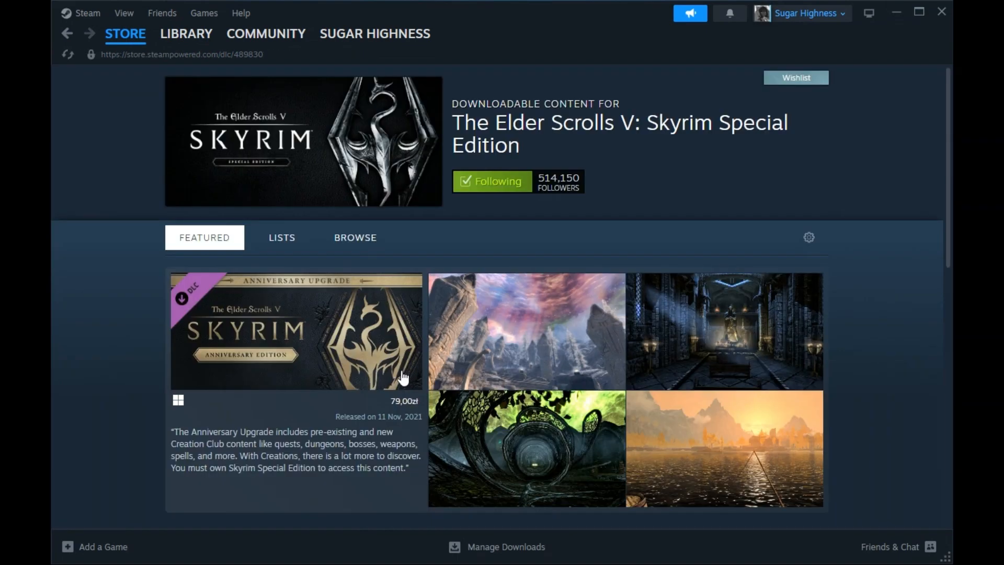
scroll(136, 322, down, 10)
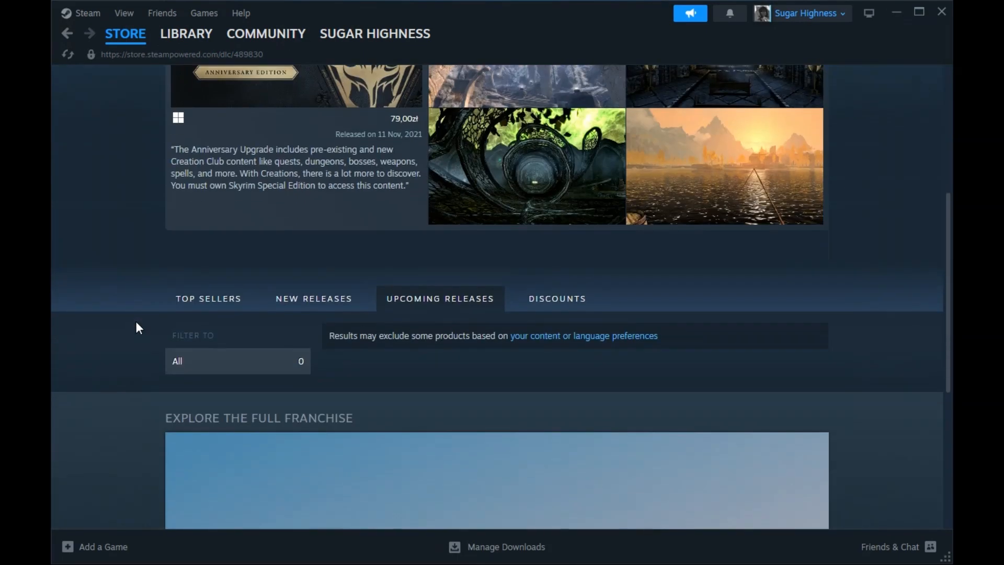
scroll(133, 325, up, 10)
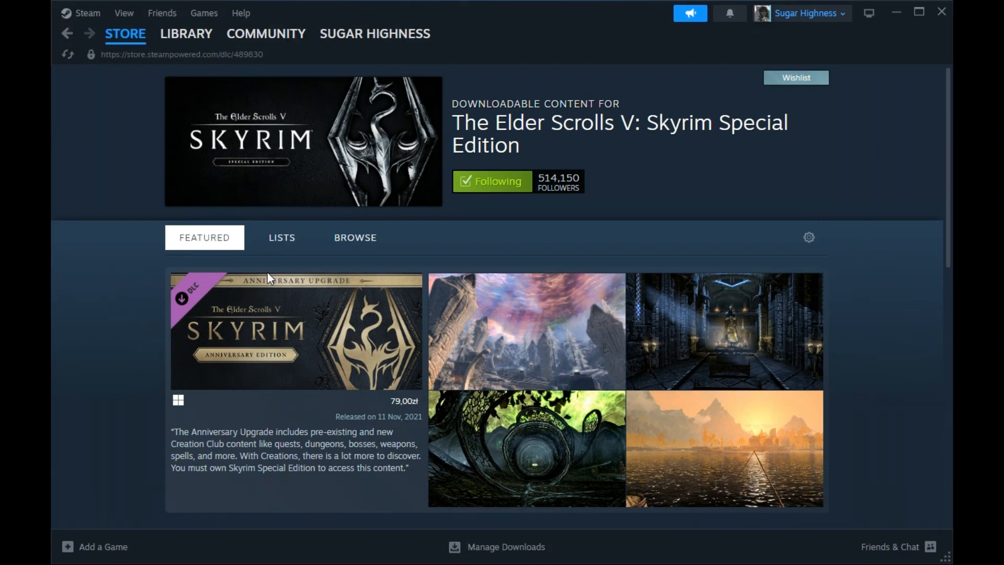
scroll(239, 390, down, 3)
scroll(157, 413, down, 3)
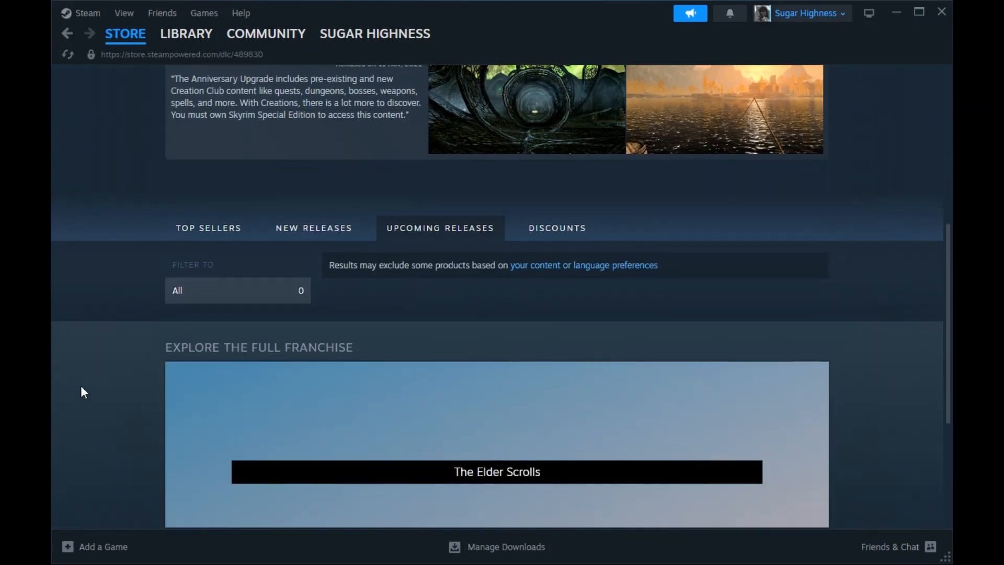
scroll(80, 392, up, 6)
mouse_move(378, 379)
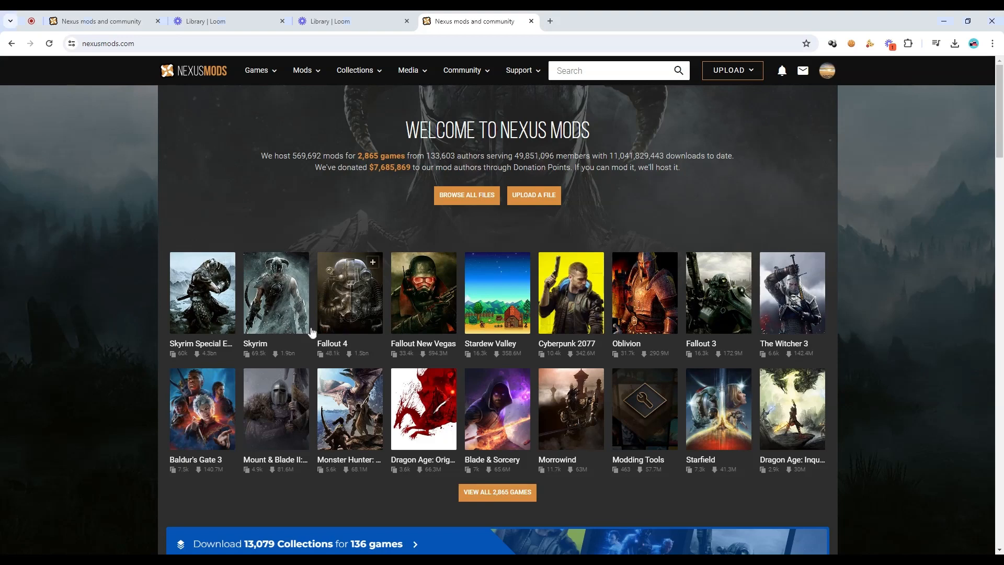
Step: Switch to the Nexus Mods site, open the Skyrim game page and look through its hot and new mods
click(256, 328)
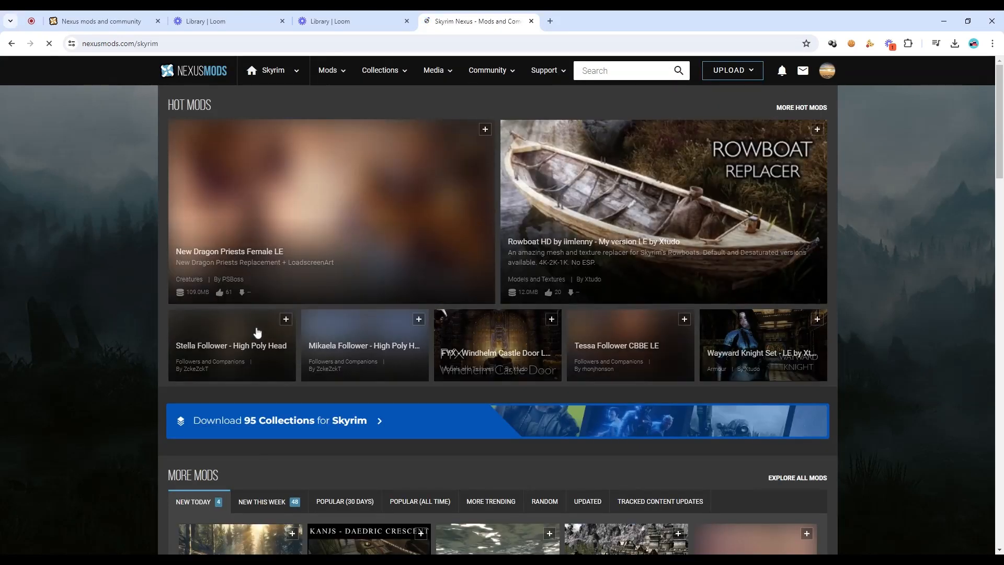
scroll(238, 377, down, 5)
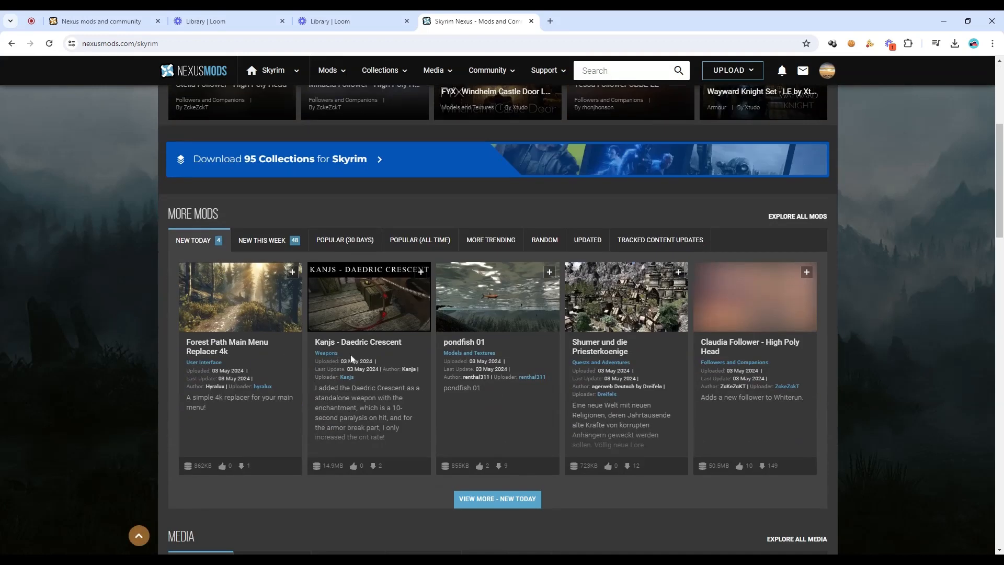
scroll(311, 360, up, 2)
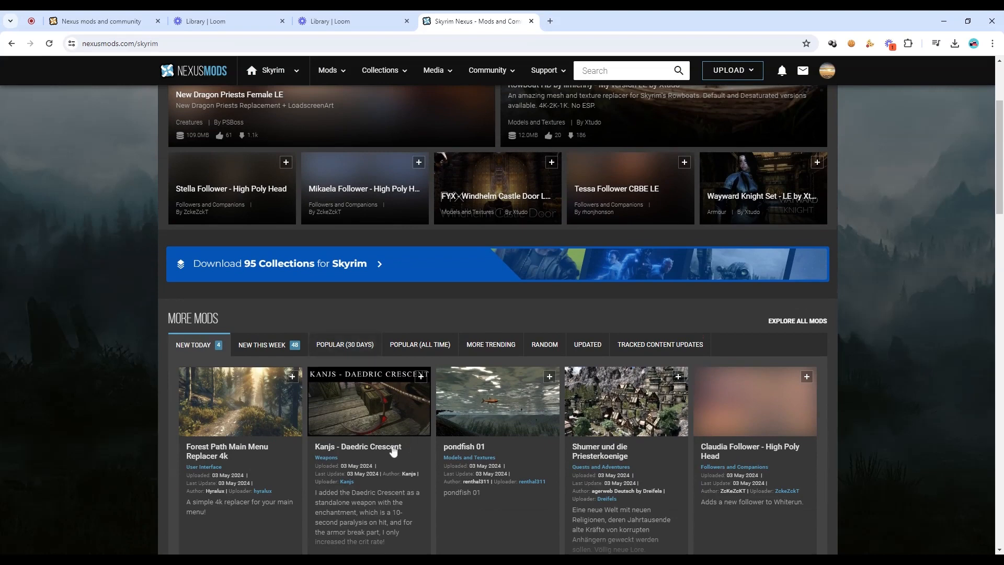
scroll(336, 449, down, 1)
scroll(331, 425, up, 3)
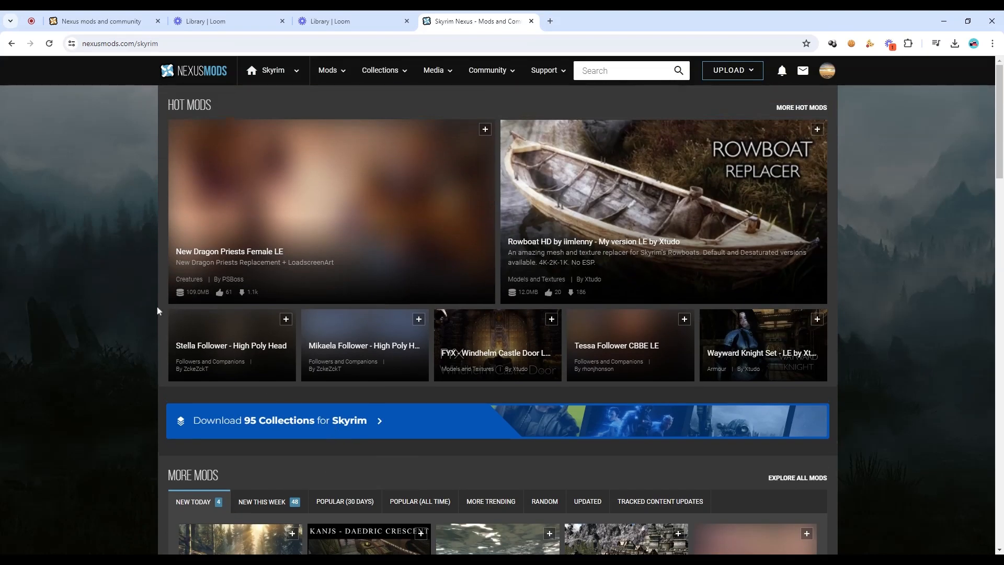
Step: Go back to the Nexus Mods home page, then open and look over the Skyrim Special Edition game page
click(9, 46)
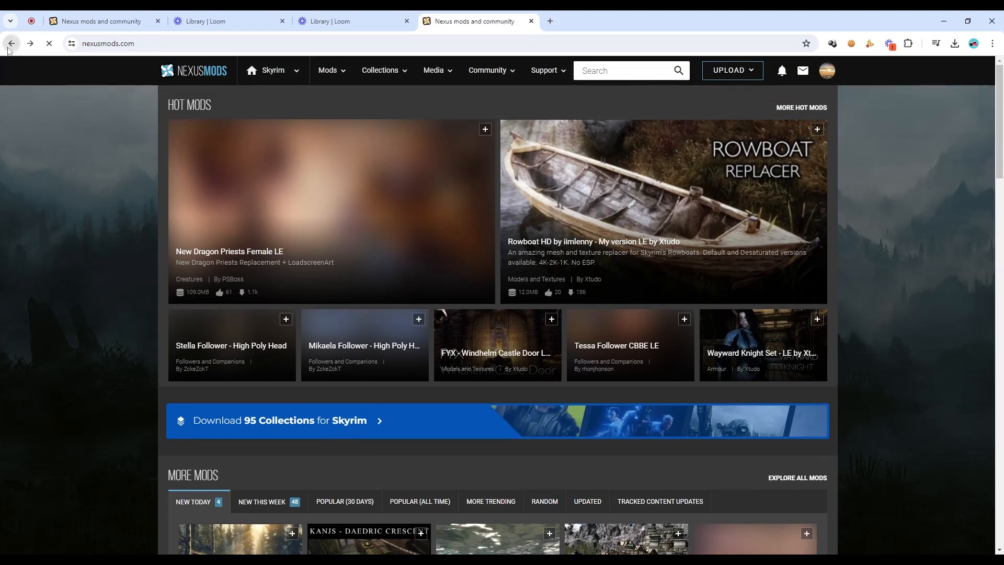
scroll(274, 356, down, 8)
scroll(272, 361, up, 8)
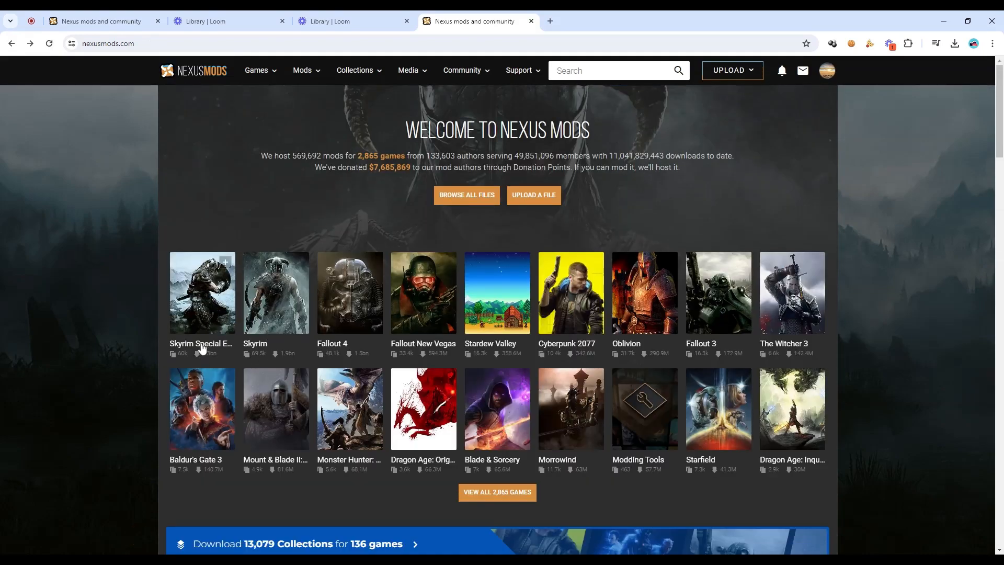
click(202, 314)
scroll(259, 338, down, 3)
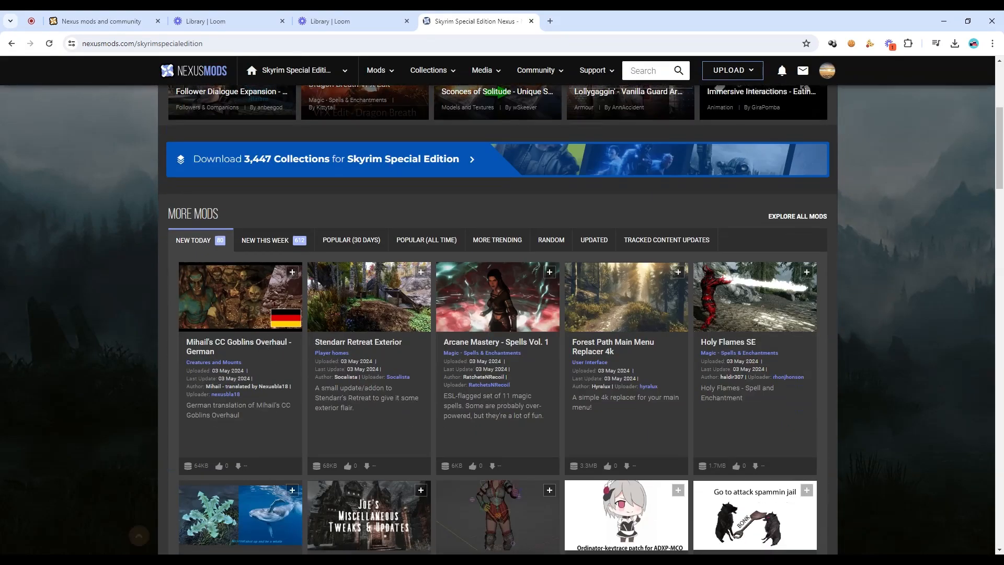
scroll(102, 227, up, 4)
scroll(90, 227, up, 1)
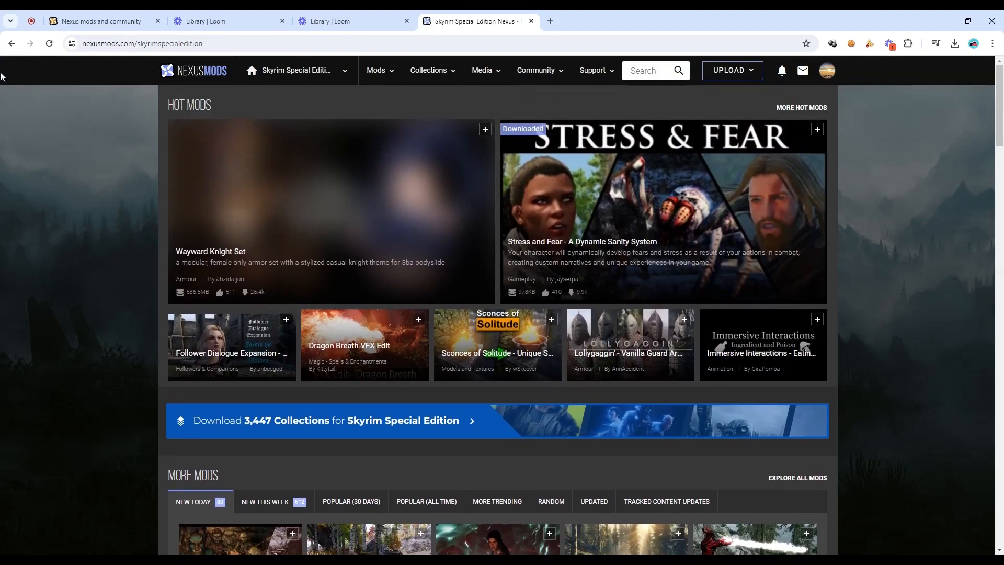
Step: Go back to the Nexus Mods home page, open the Skyrim game page, and return to the game list
click(11, 44)
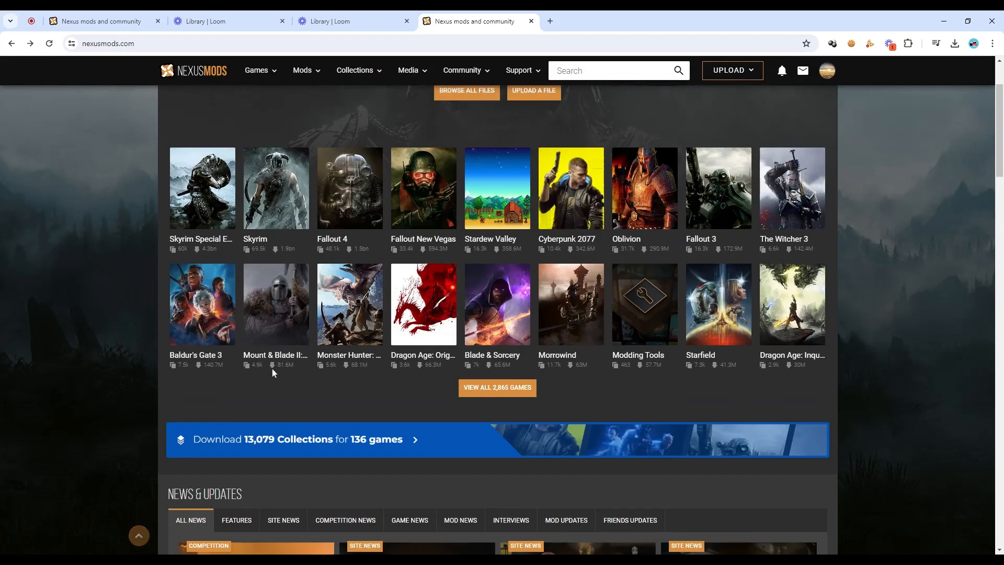
click(255, 239)
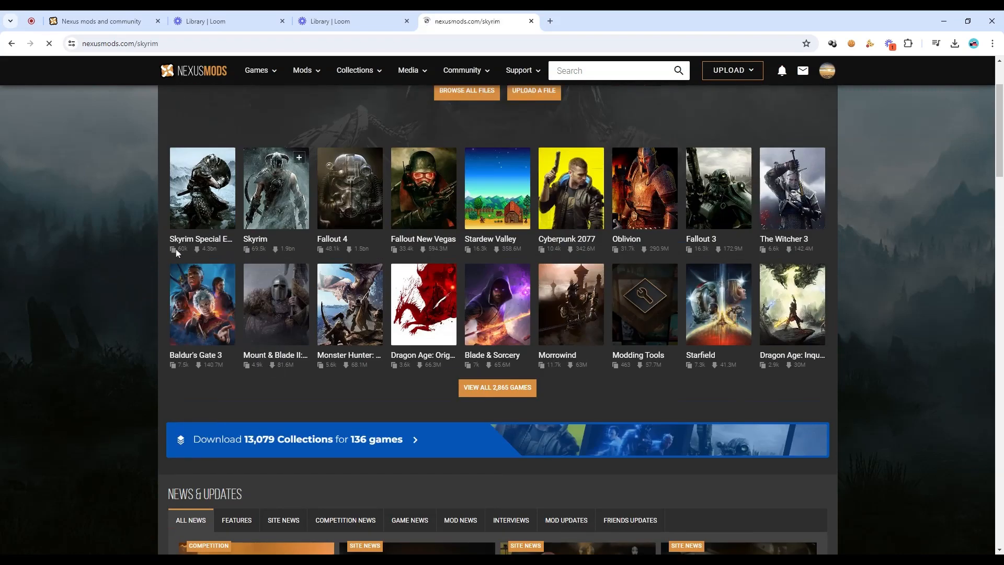
click(11, 44)
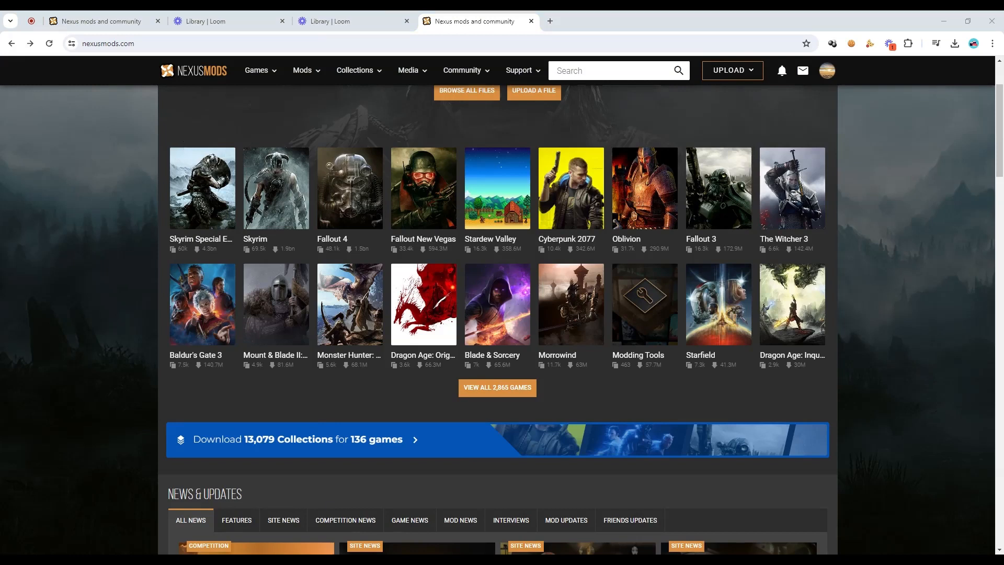
Step: Switch back to the Nexus Mods home page and open the Skyrim Special Edition game page
click(133, 308)
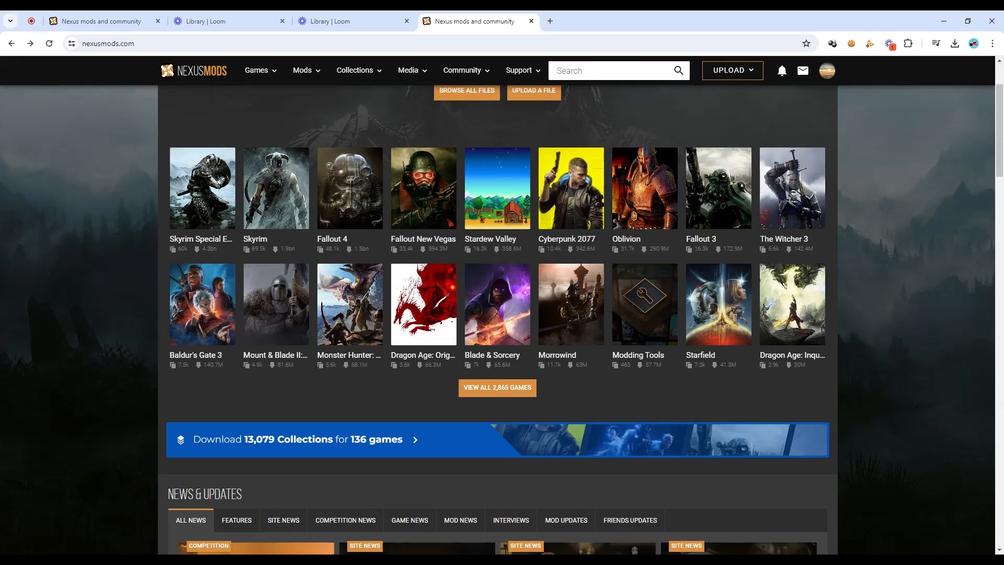
click(353, 558)
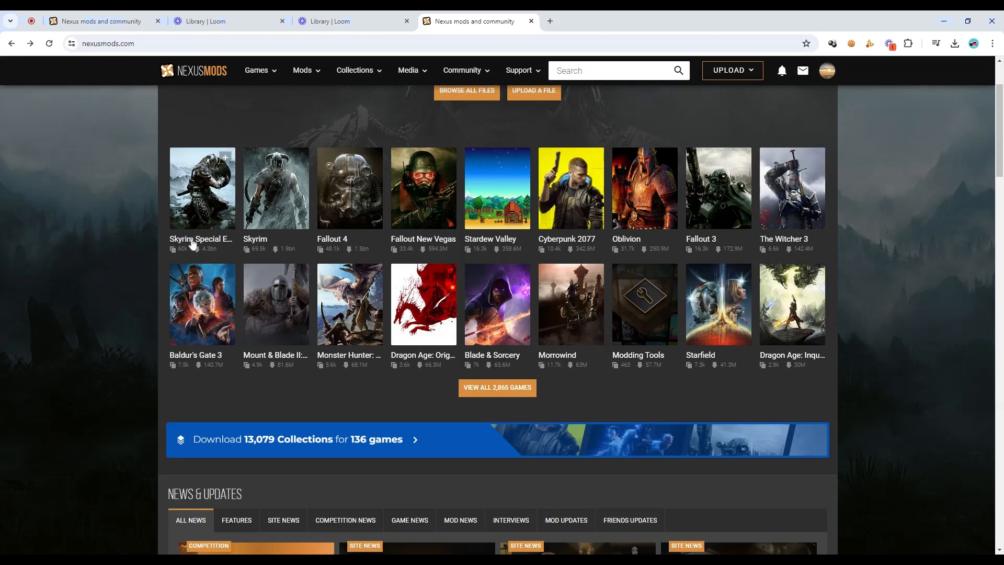
scroll(190, 244, up, 2)
click(195, 330)
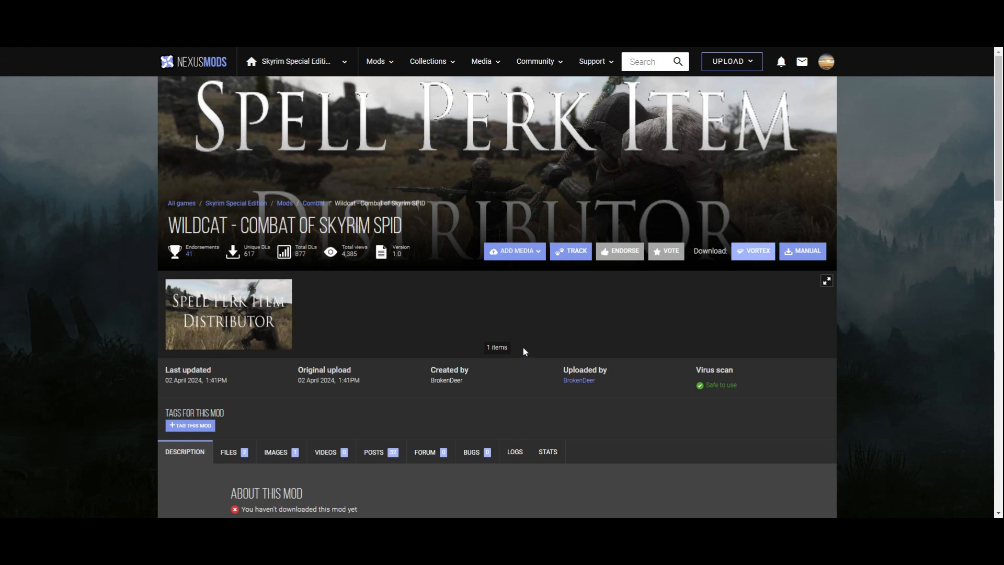
Step: Examine the Wildcat - Combat of Skyrim SPID mod page, from its header details and download options to the About this mod section
scroll(523, 347, down, 1)
scroll(522, 347, up, 1)
scroll(711, 378, down, 10)
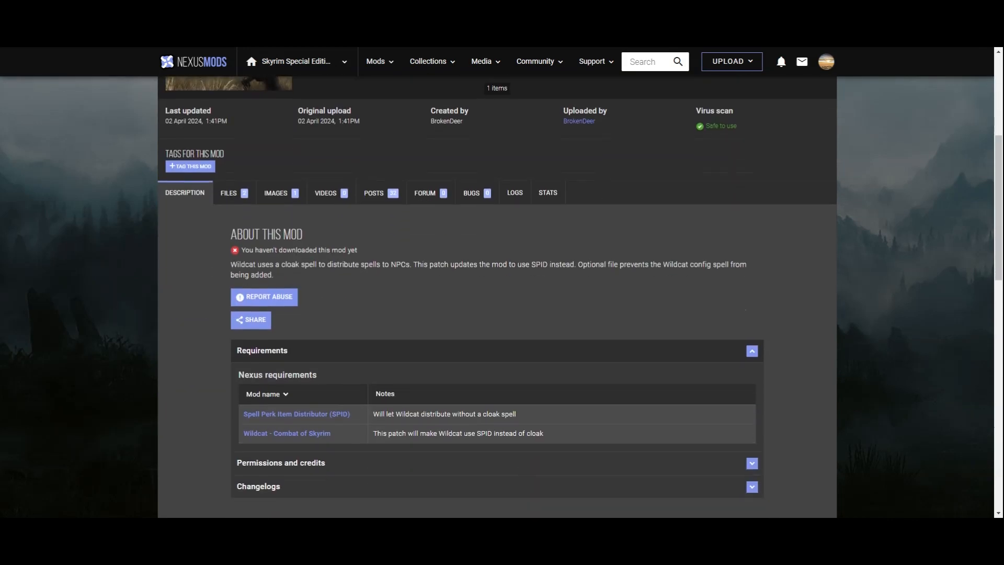
scroll(712, 378, up, 10)
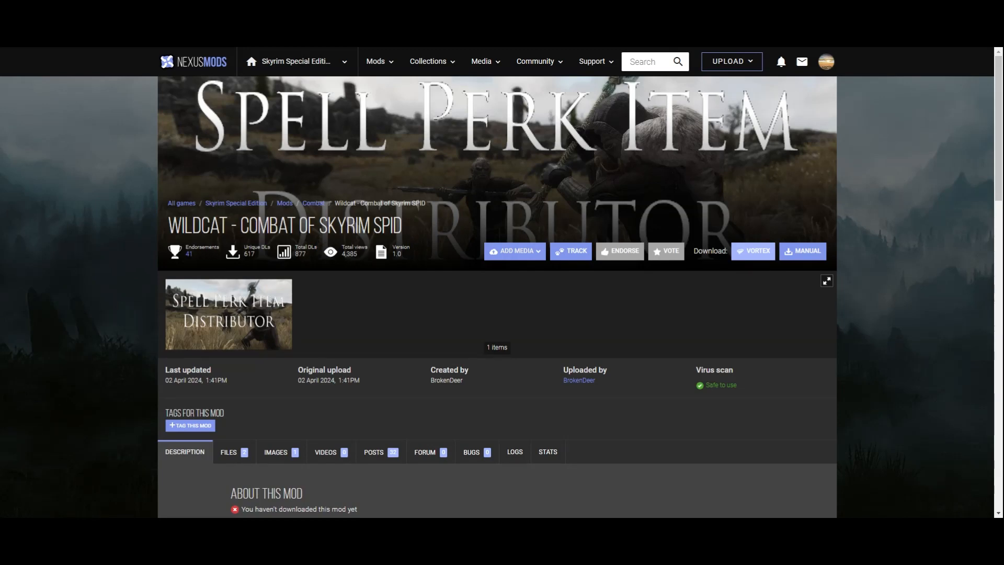
scroll(403, 245, down, 9)
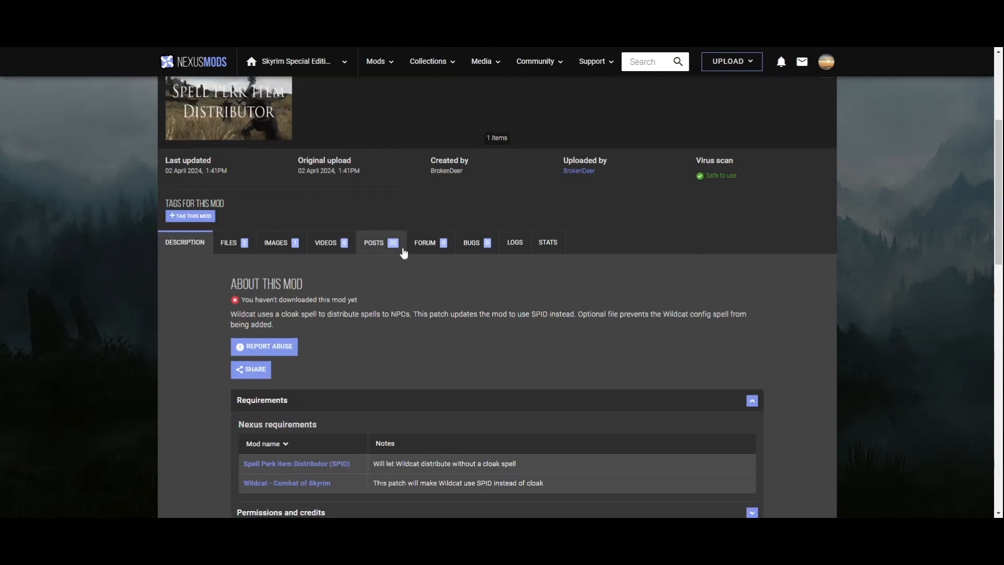
scroll(404, 253, up, 6)
scroll(403, 253, up, 3)
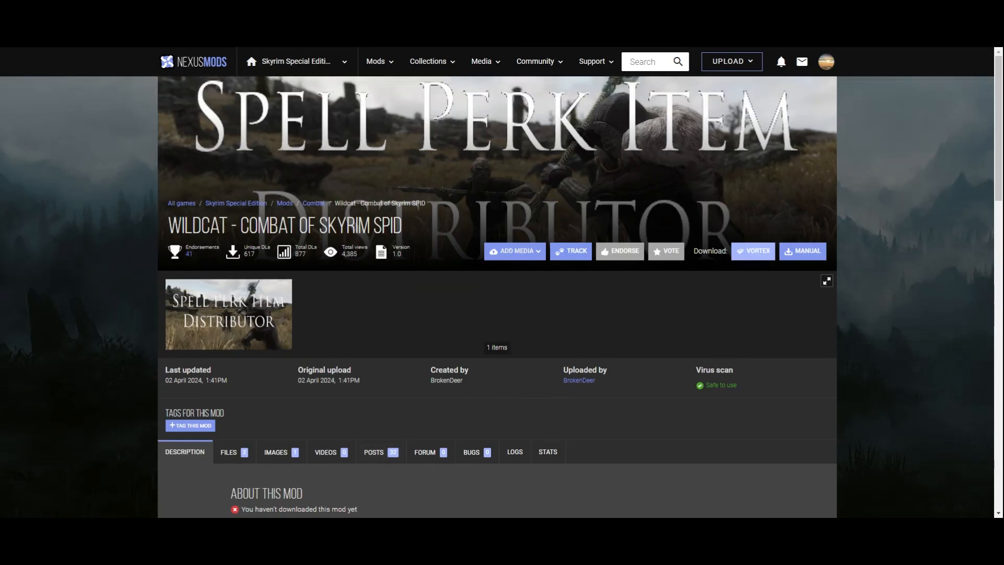
scroll(335, 245, down, 1)
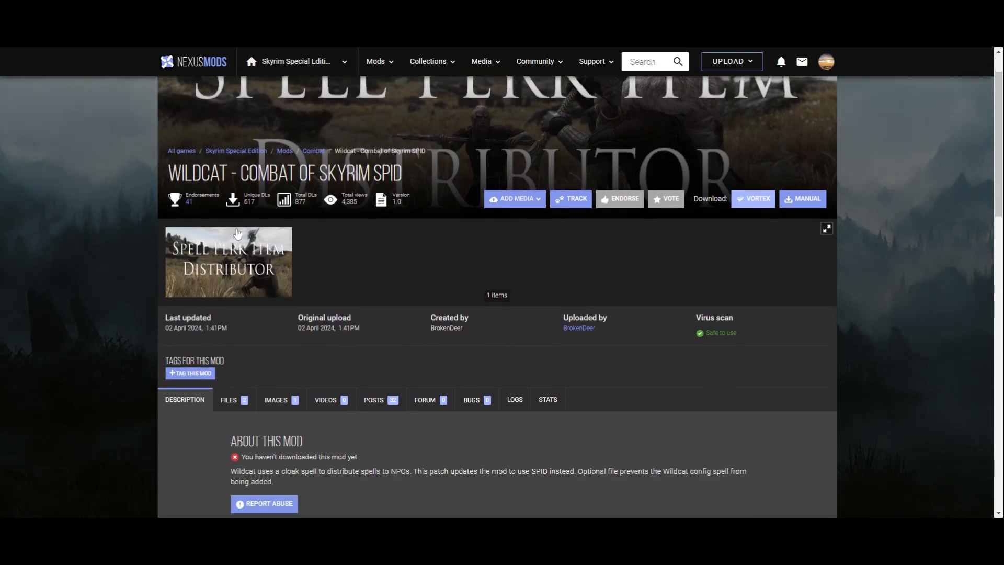
scroll(164, 137, up, 1)
scroll(629, 244, down, 4)
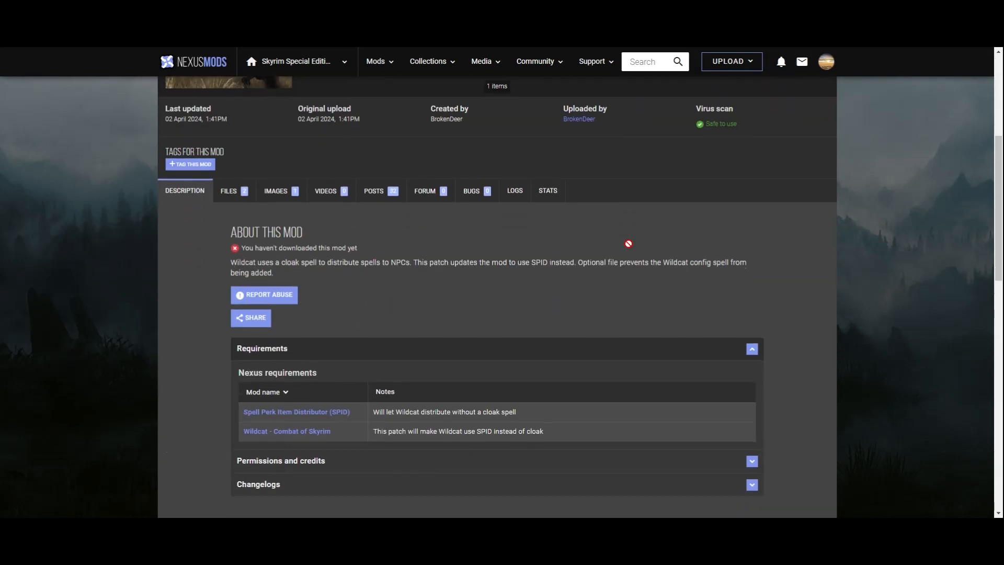
Step: Skim the mod's full description down to the FAQ and return to the header of the mod page
scroll(374, 263, down, 4)
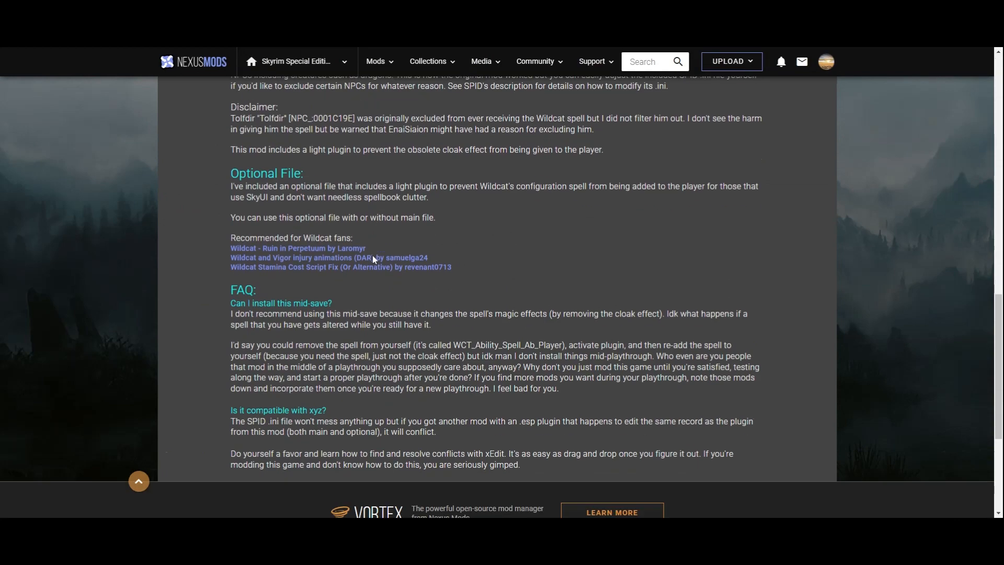
scroll(372, 257, up, 4)
scroll(325, 314, up, 4)
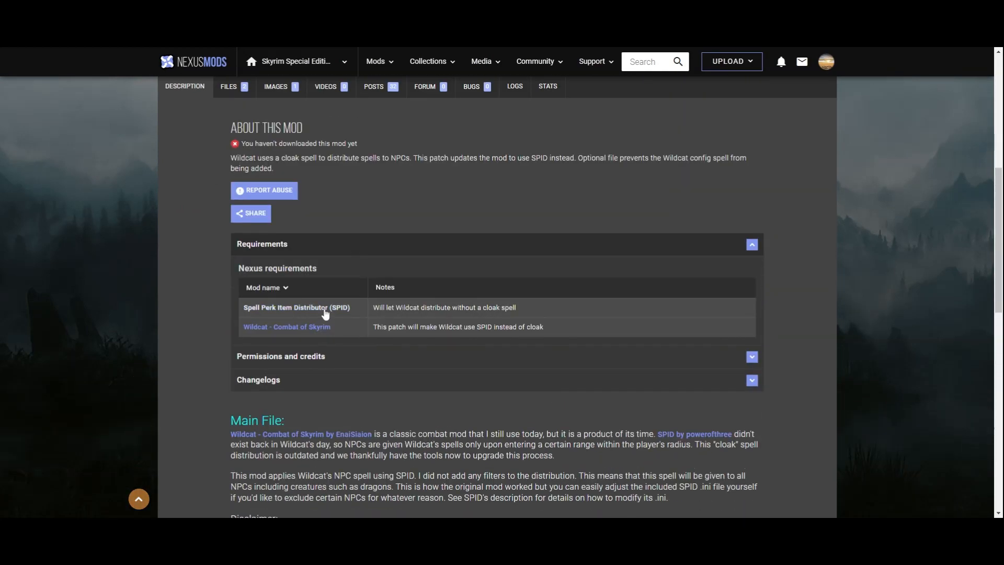
scroll(325, 314, down, 6)
scroll(324, 309, down, 5)
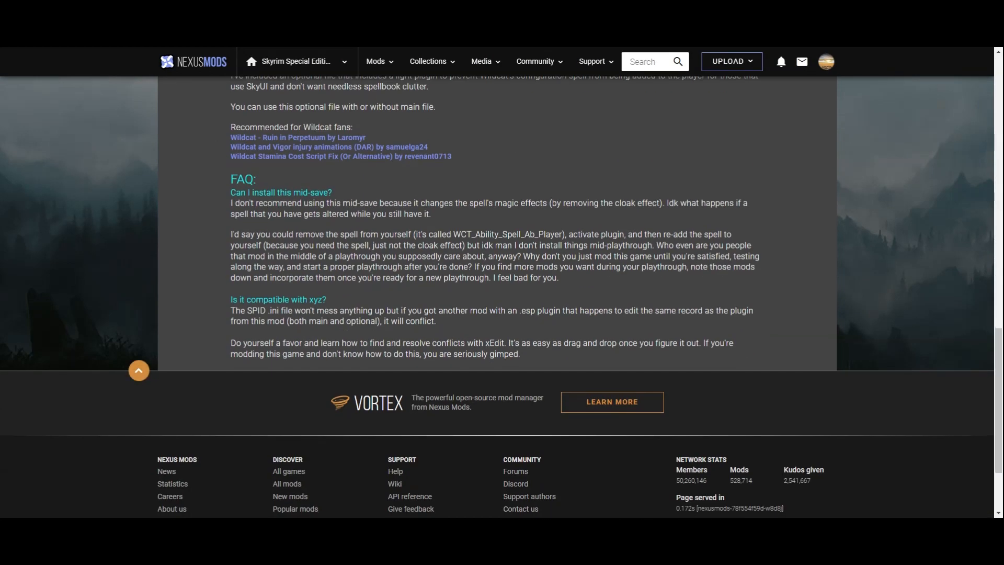
scroll(324, 306, up, 11)
scroll(324, 306, up, 6)
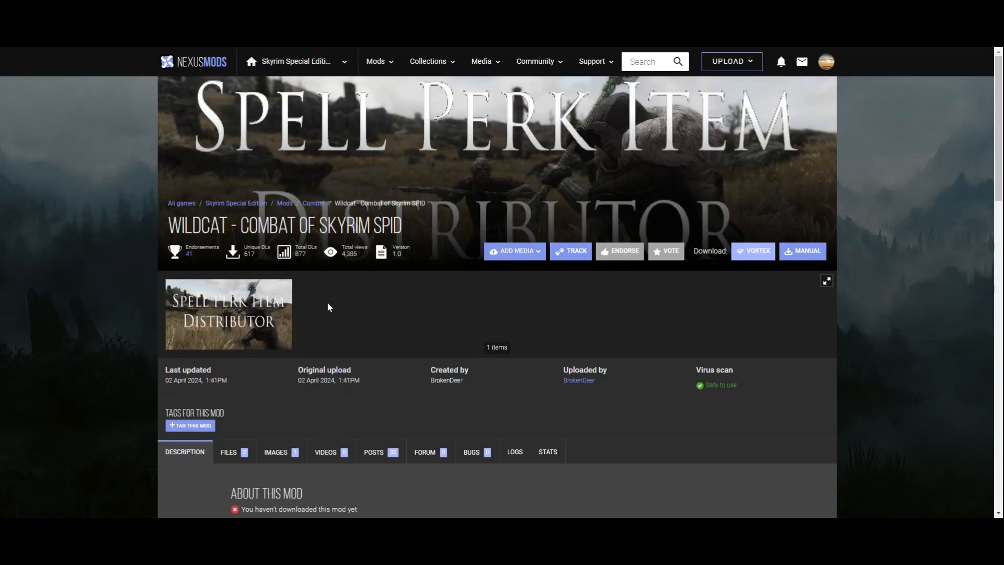
Step: Examine the Nexus requirements table and its notes for the Wildcat SPID mod
scroll(332, 302, down, 5)
scroll(366, 283, down, 3)
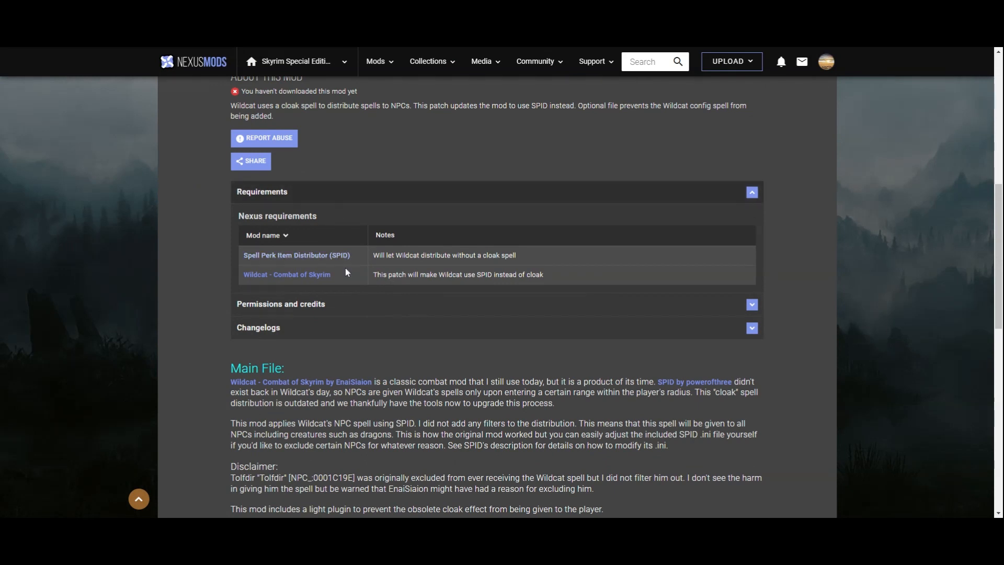
scroll(372, 233, up, 4)
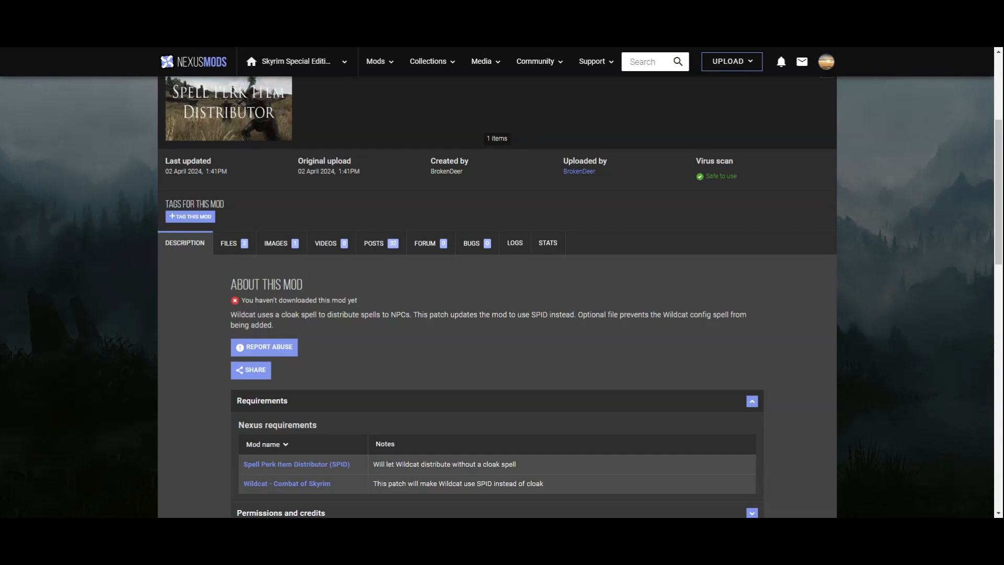
scroll(344, 311, down, 2)
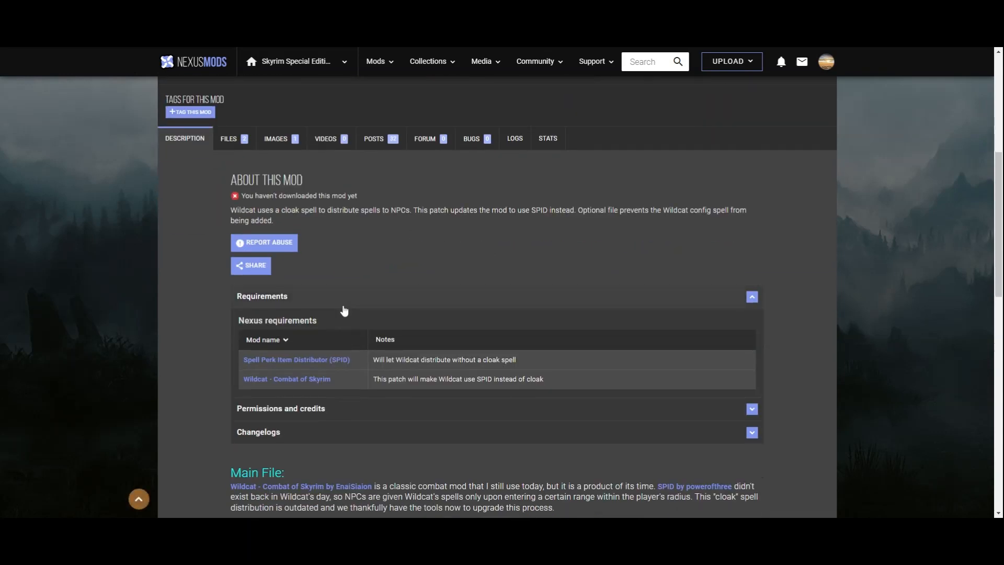
click(344, 311)
click(344, 311)
Step: Read the Main File, Disclaimer and Optional File notes, and check the mod's download options
scroll(366, 293, down, 5)
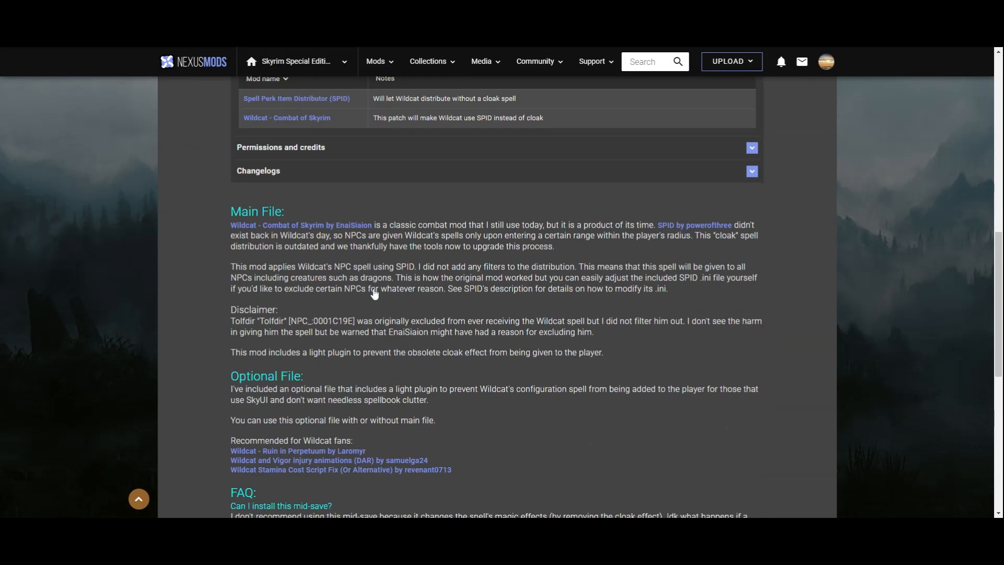
scroll(374, 294, down, 2)
scroll(366, 296, up, 4)
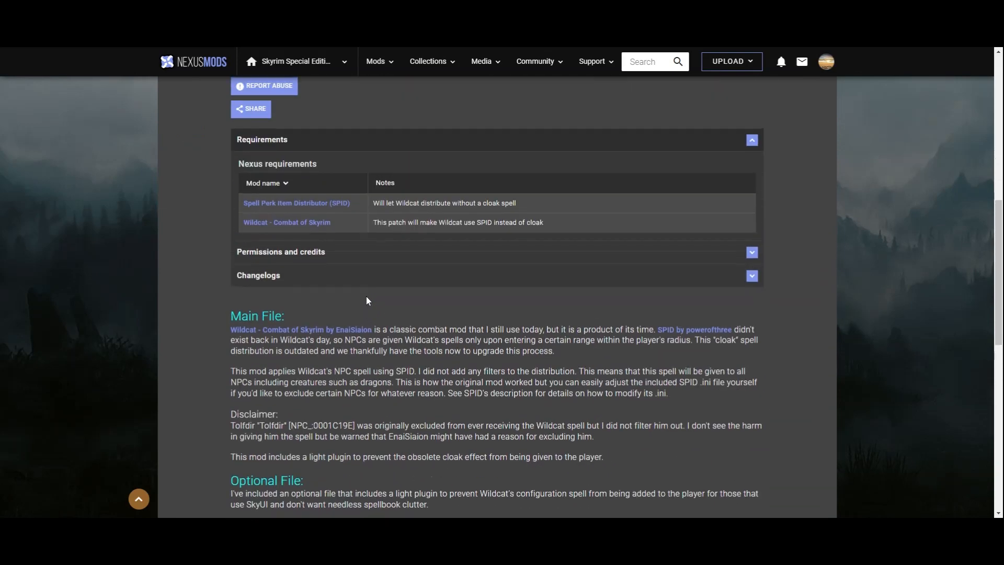
scroll(293, 199, down, 2)
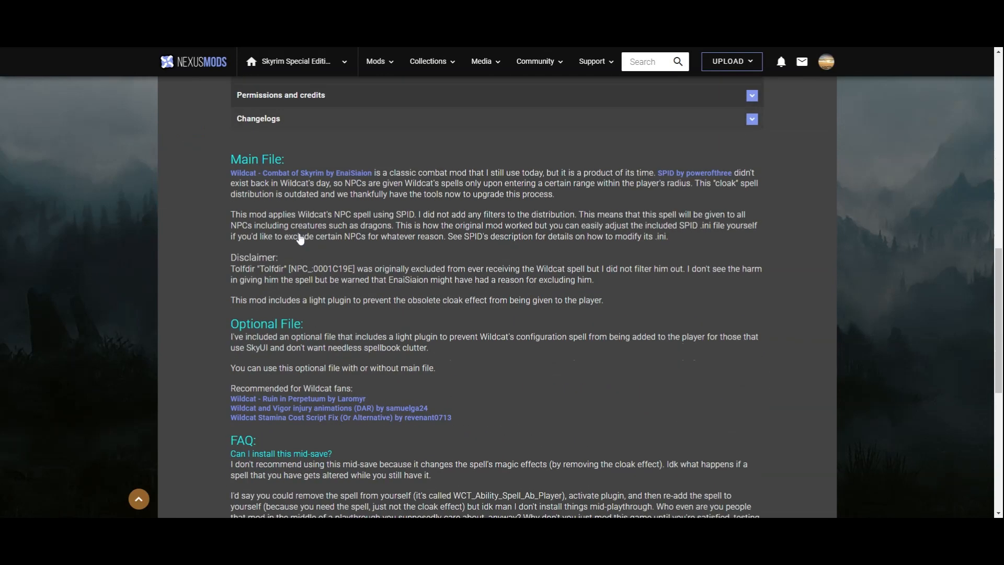
scroll(303, 225, up, 3)
scroll(305, 230, up, 9)
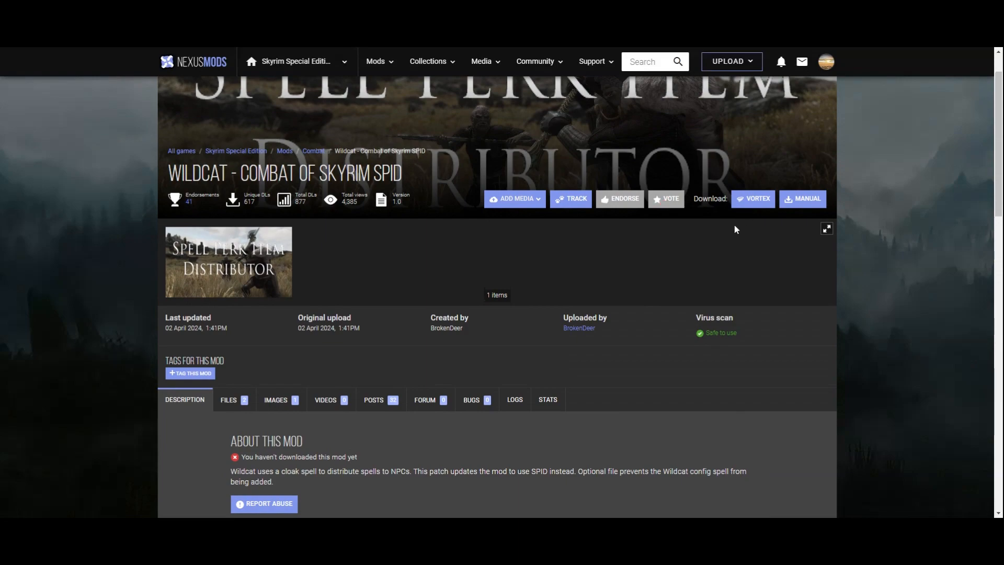
scroll(322, 314, down, 10)
scroll(322, 314, down, 7)
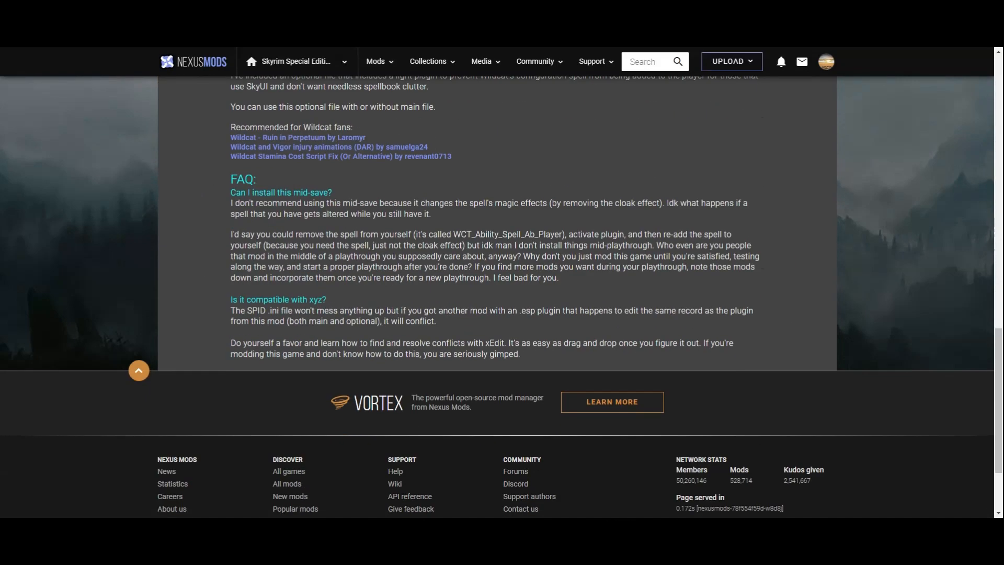
Step: Read the FAQ on mid-save installation and compatibility, and compare it with the mod's listed requirements
scroll(315, 218, up, 10)
scroll(335, 246, down, 5)
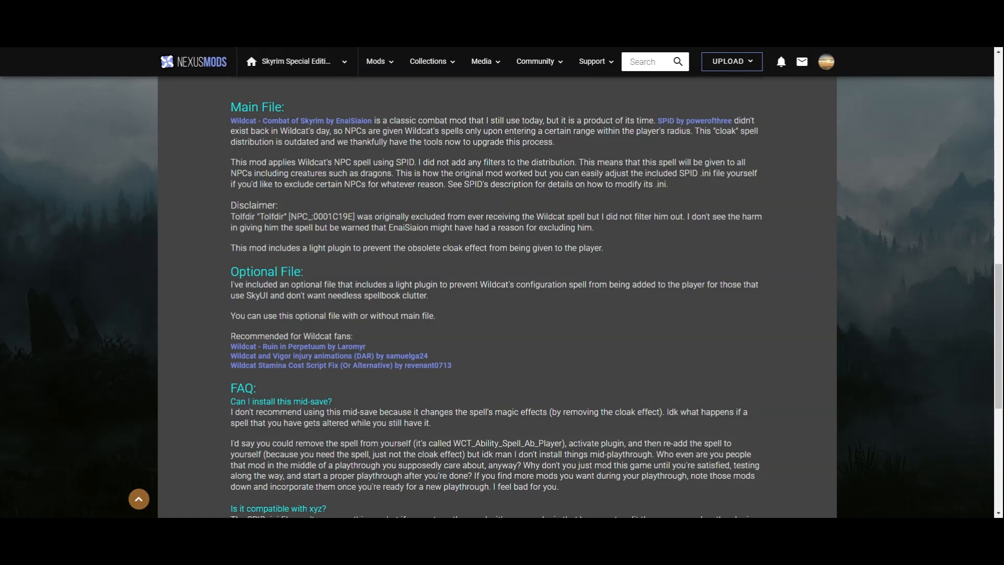
scroll(360, 271, down, 3)
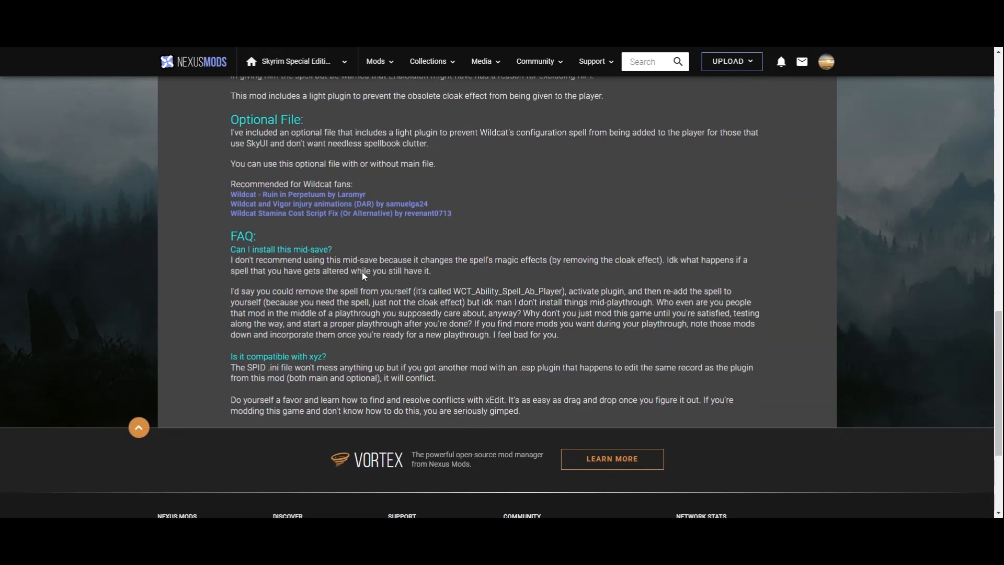
scroll(363, 272, up, 2)
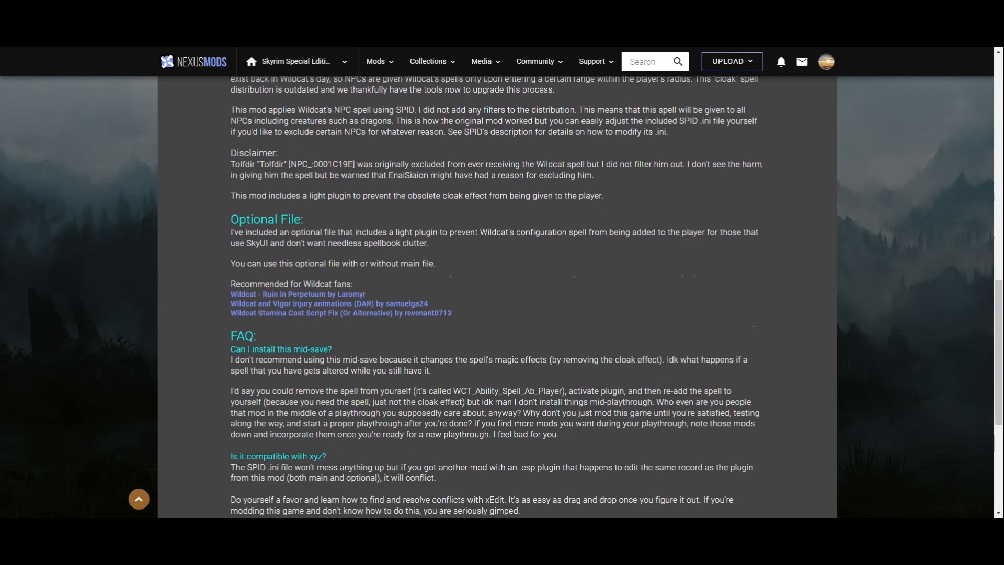
scroll(362, 271, up, 6)
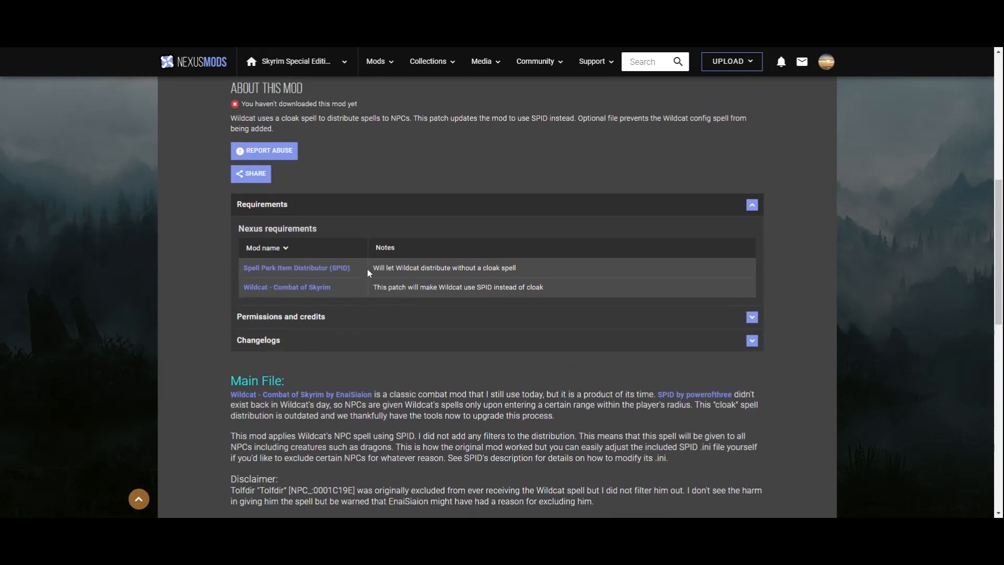
scroll(367, 268, up, 4)
scroll(367, 268, down, 12)
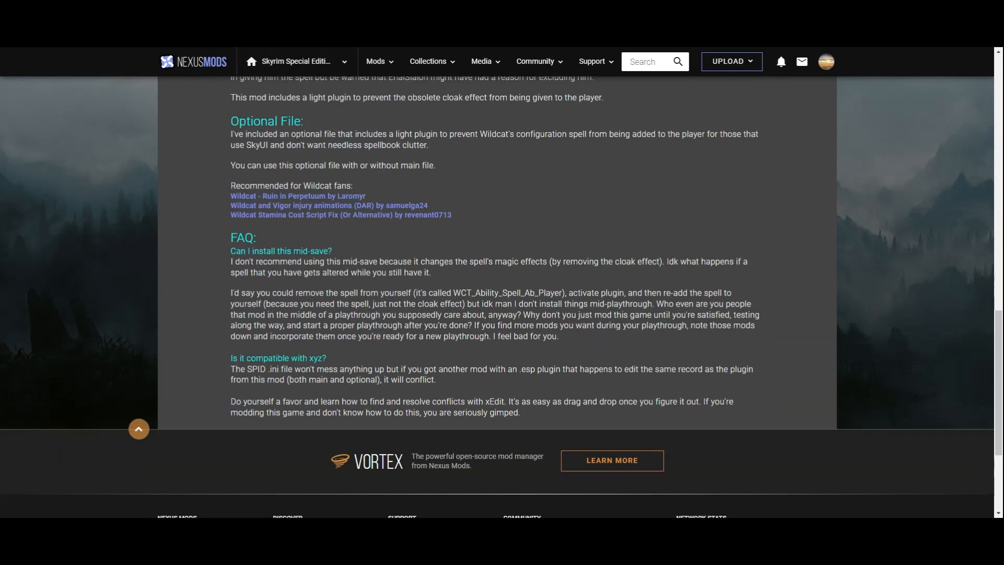
scroll(367, 269, down, 2)
scroll(367, 269, up, 7)
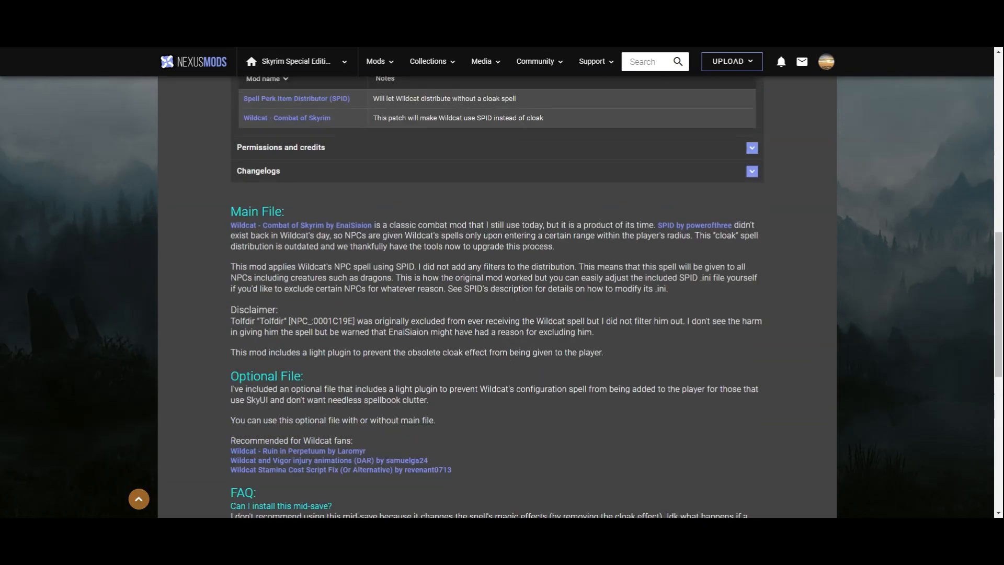
scroll(564, 302, down, 5)
scroll(524, 293, up, 6)
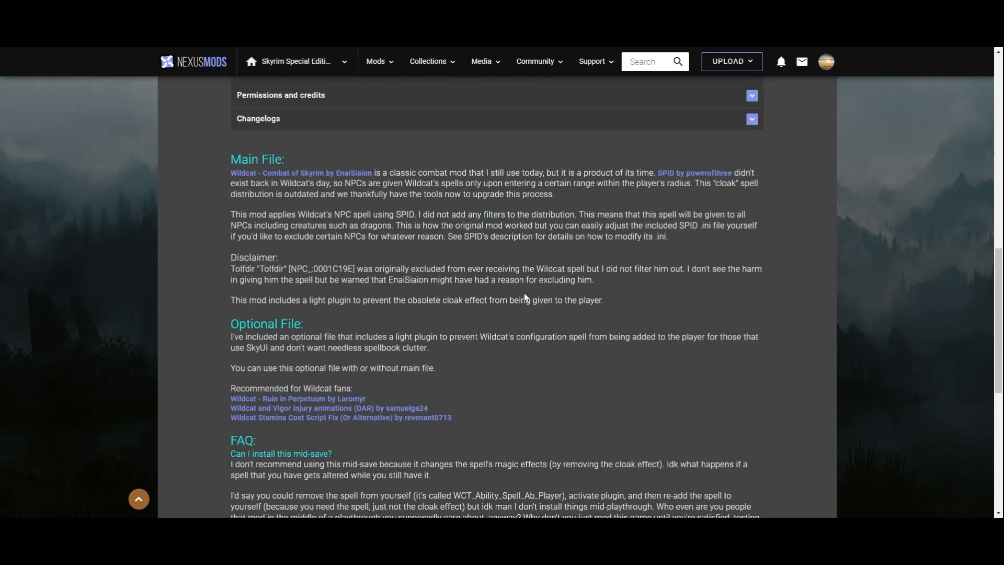
scroll(524, 293, up, 2)
scroll(524, 292, down, 7)
scroll(524, 293, up, 5)
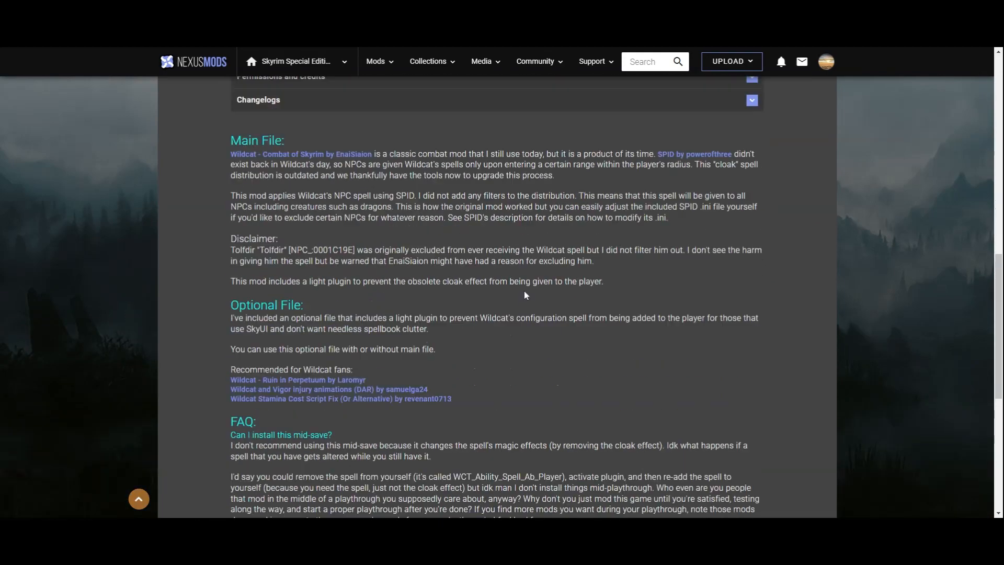
scroll(524, 291, up, 8)
scroll(524, 291, down, 5)
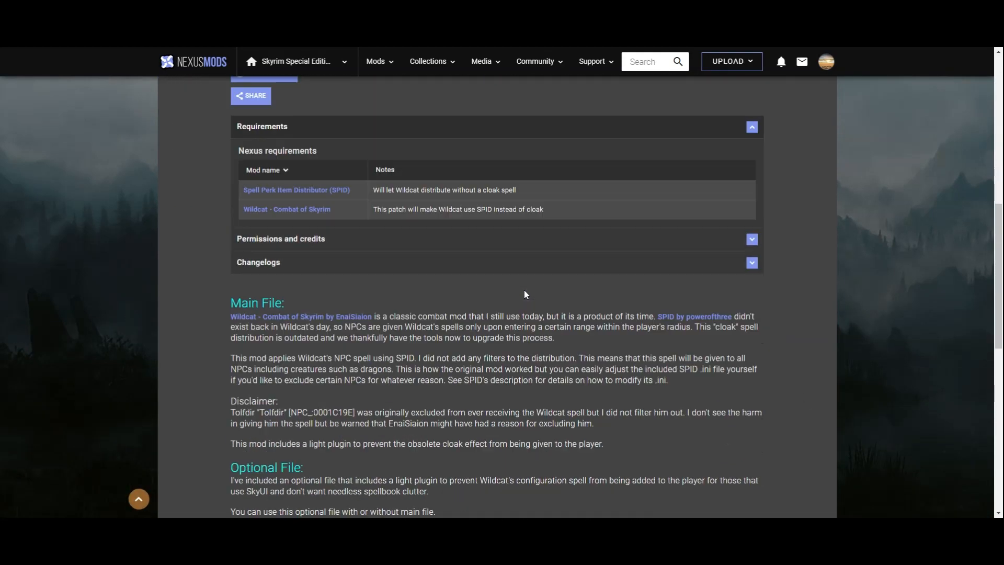
scroll(526, 294, down, 6)
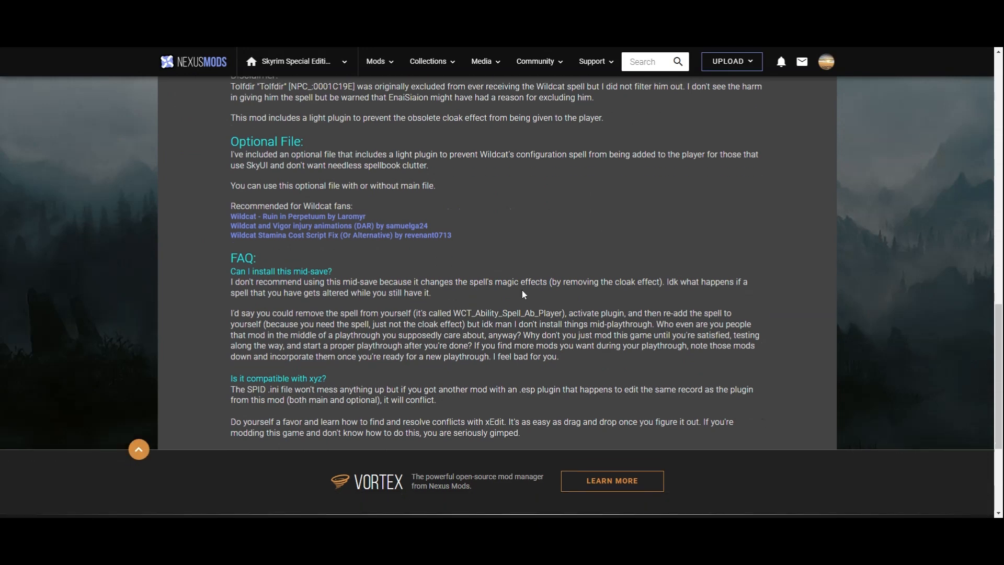
scroll(522, 291, down, 2)
scroll(522, 291, up, 7)
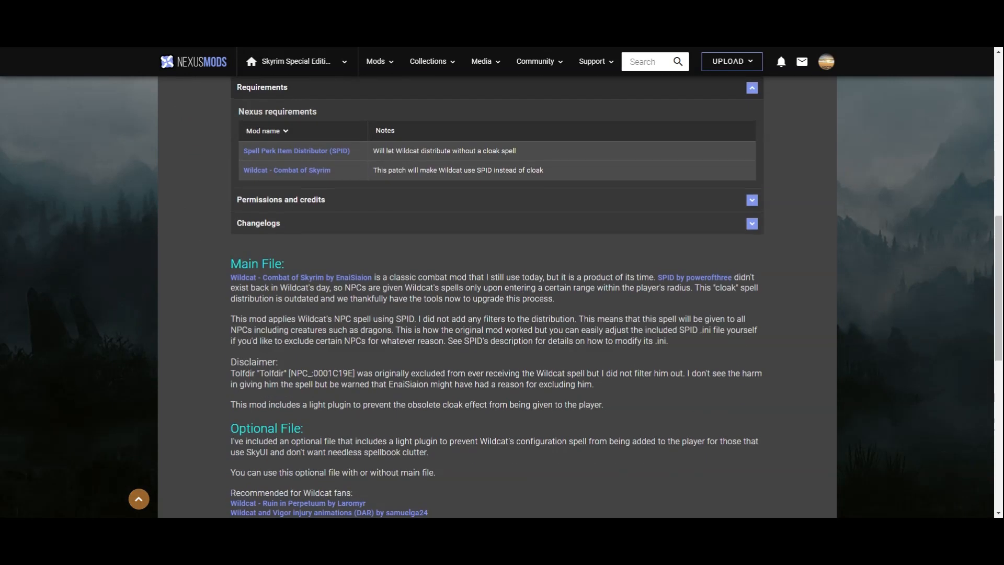
Step: Recheck the Wildcat SPID description and requirements, and return to the mod page's header
scroll(601, 318, down, 7)
scroll(409, 321, up, 8)
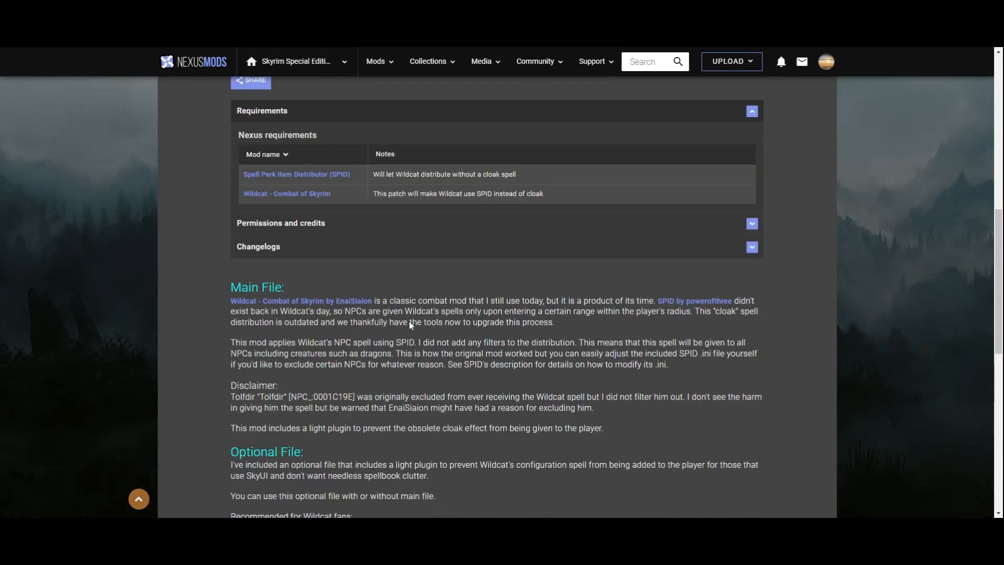
scroll(409, 321, up, 6)
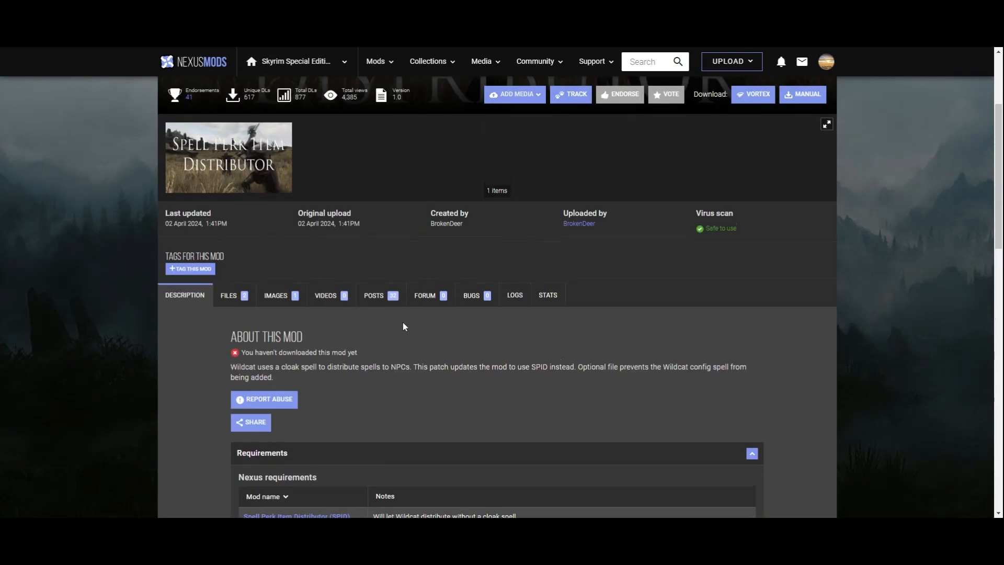
scroll(343, 359, up, 3)
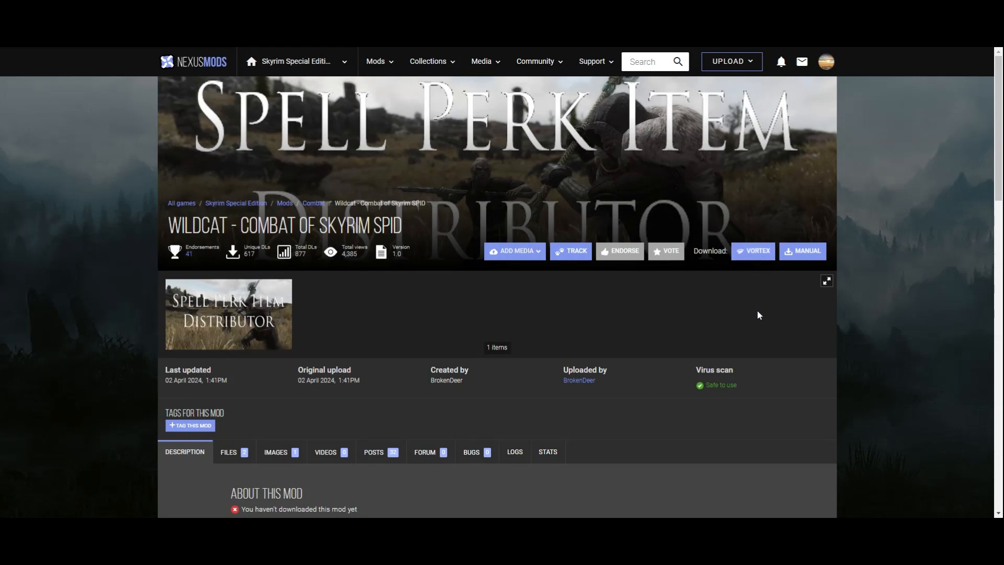
Step: Open the Wildcat SPID mod's file list and examine the download options for its main and optional files
scroll(765, 298, down, 2)
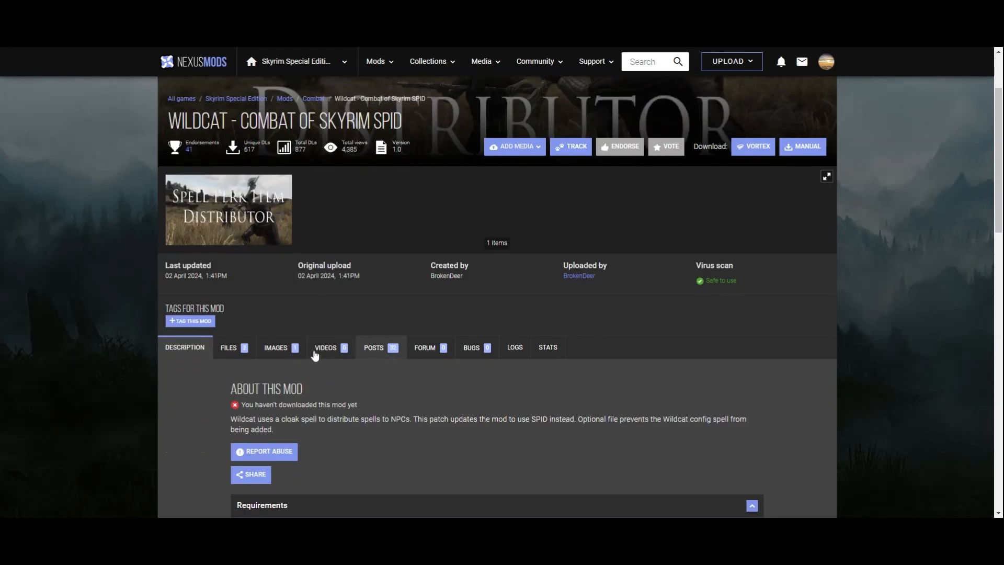
click(246, 355)
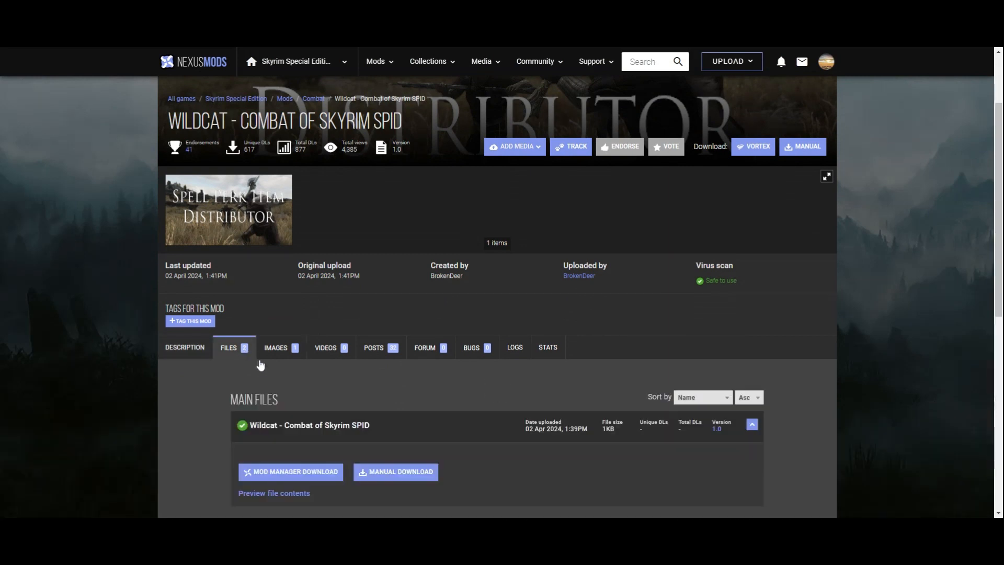
scroll(258, 365, down, 2)
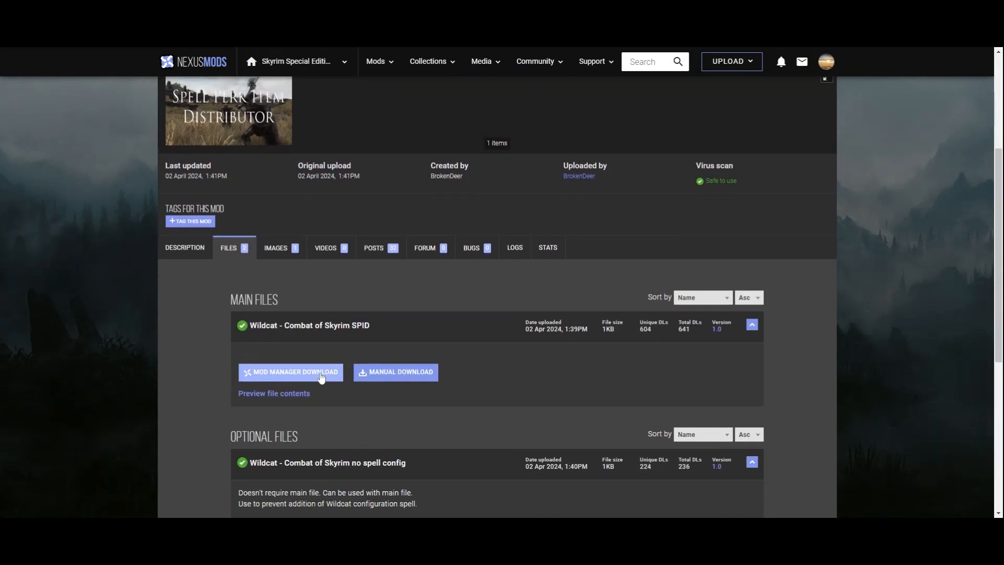
scroll(599, 350, up, 3)
scroll(751, 213, down, 3)
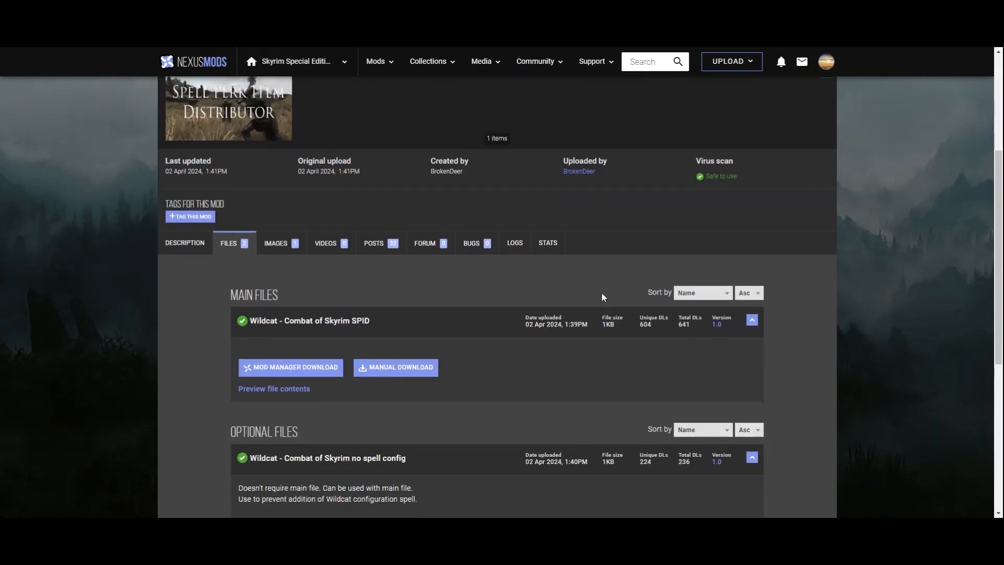
scroll(433, 377, up, 4)
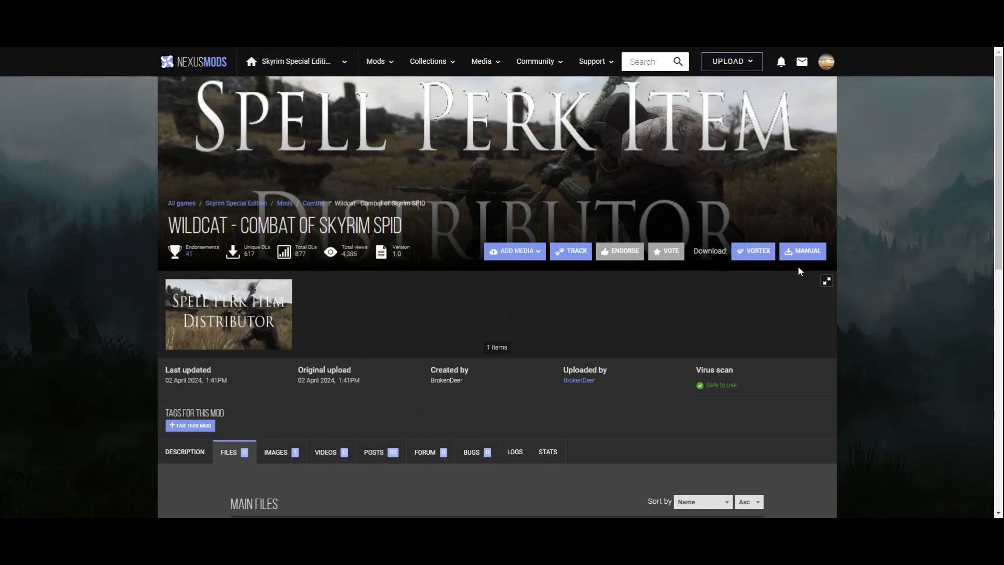
scroll(539, 352, down, 4)
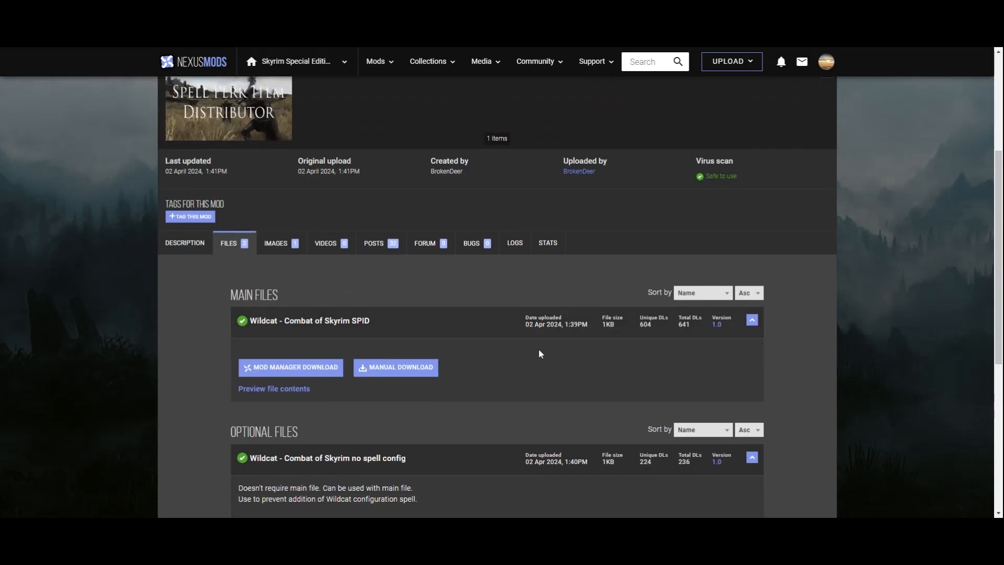
Step: Compare the Vortex and manual download options in the mod's header with those offered for each listed file
scroll(674, 313, up, 4)
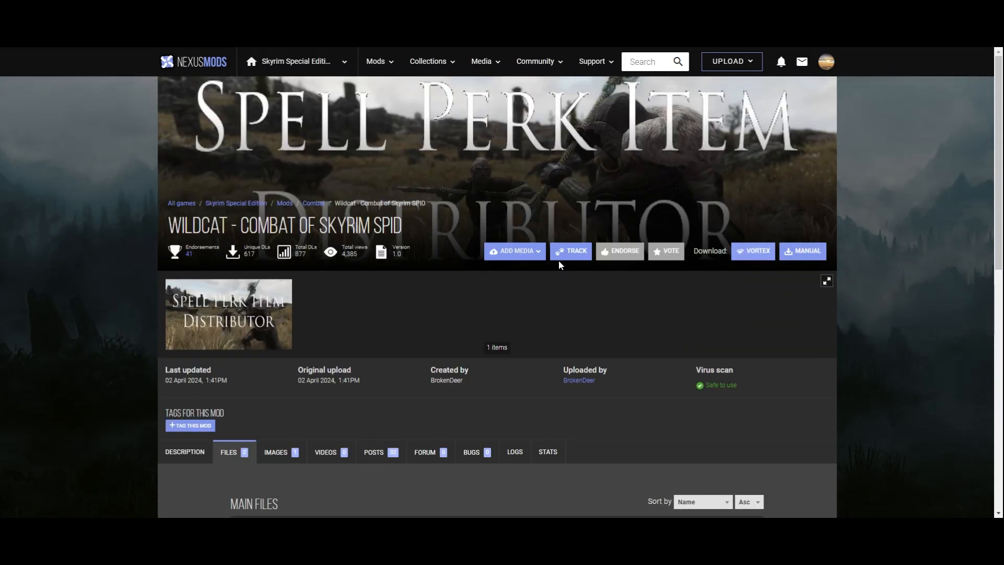
scroll(712, 259, down, 3)
scroll(712, 262, up, 3)
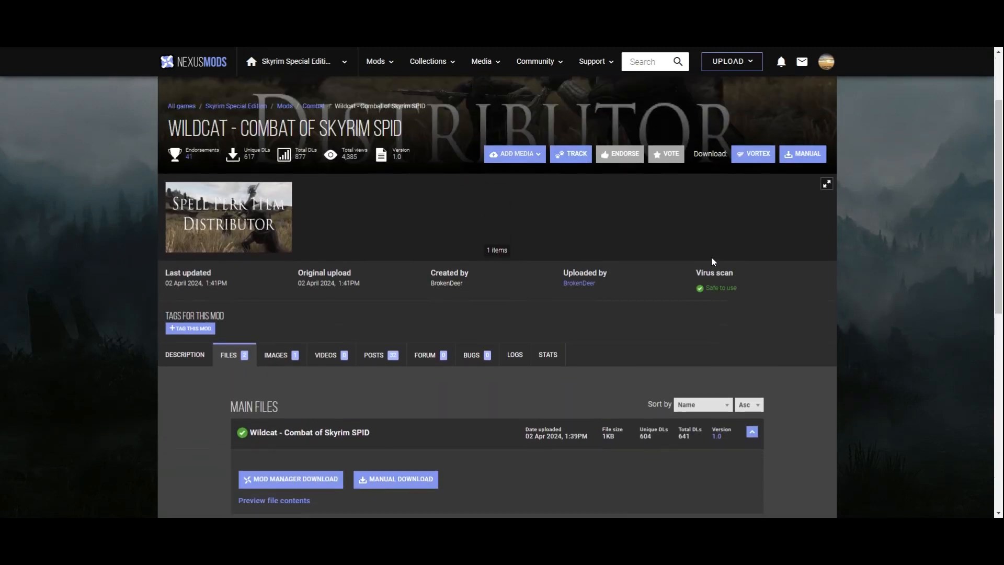
scroll(765, 260, down, 1)
scroll(764, 255, up, 1)
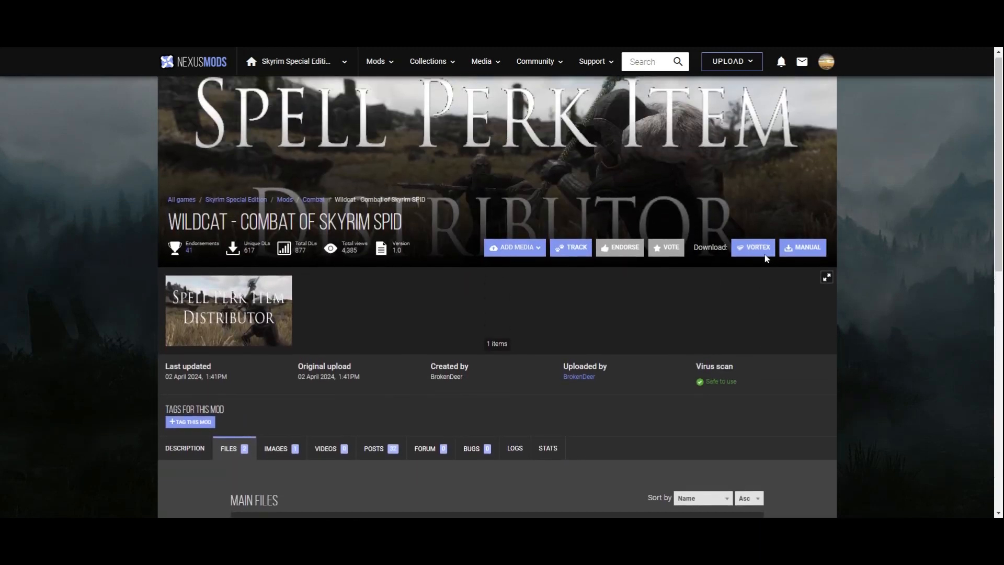
scroll(788, 230, down, 1)
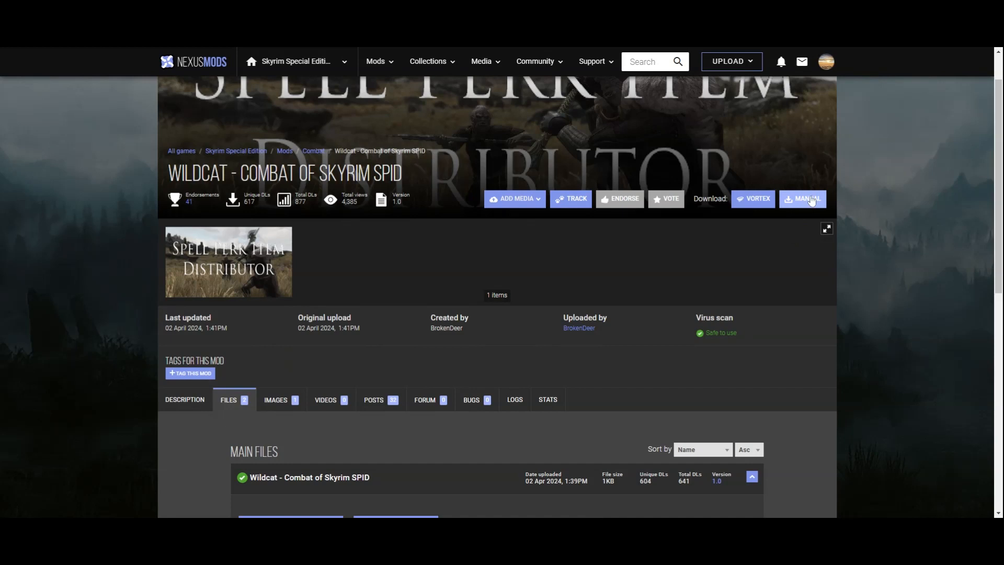
scroll(810, 206, down, 4)
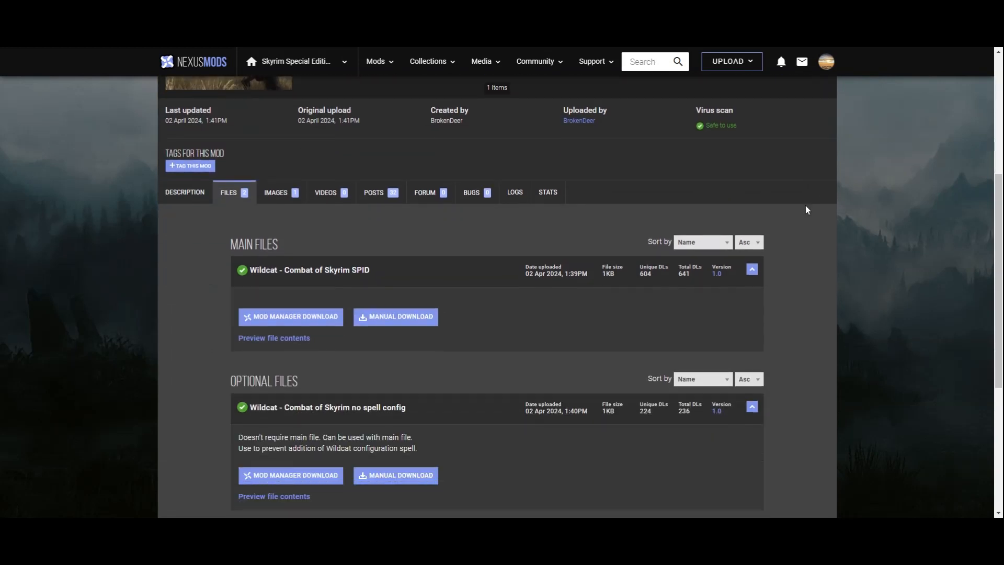
scroll(808, 209, up, 4)
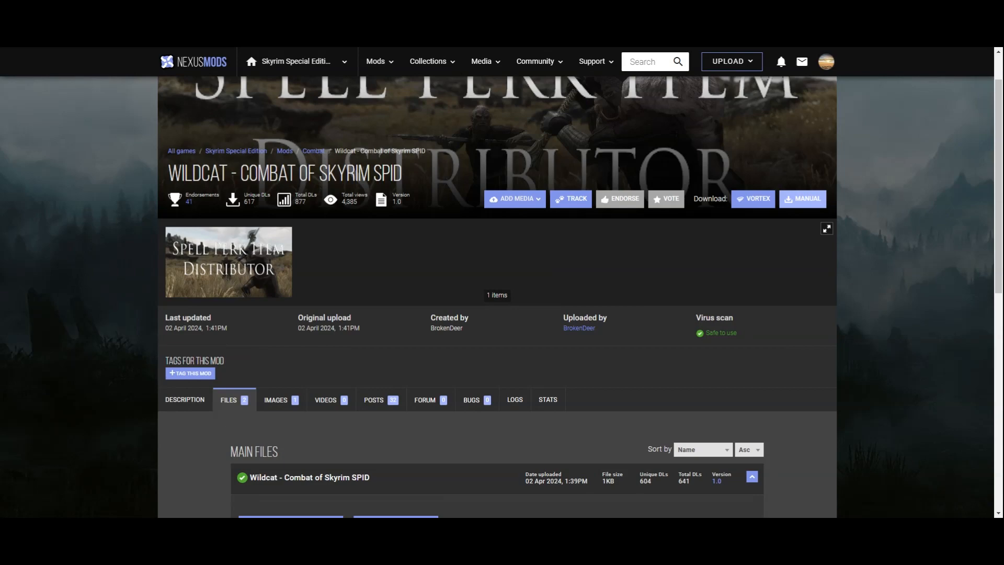
Step: Read the note on the optional "no spell config" file and check its mod manager download against the main file's
scroll(656, 302, down, 5)
scroll(468, 291, down, 2)
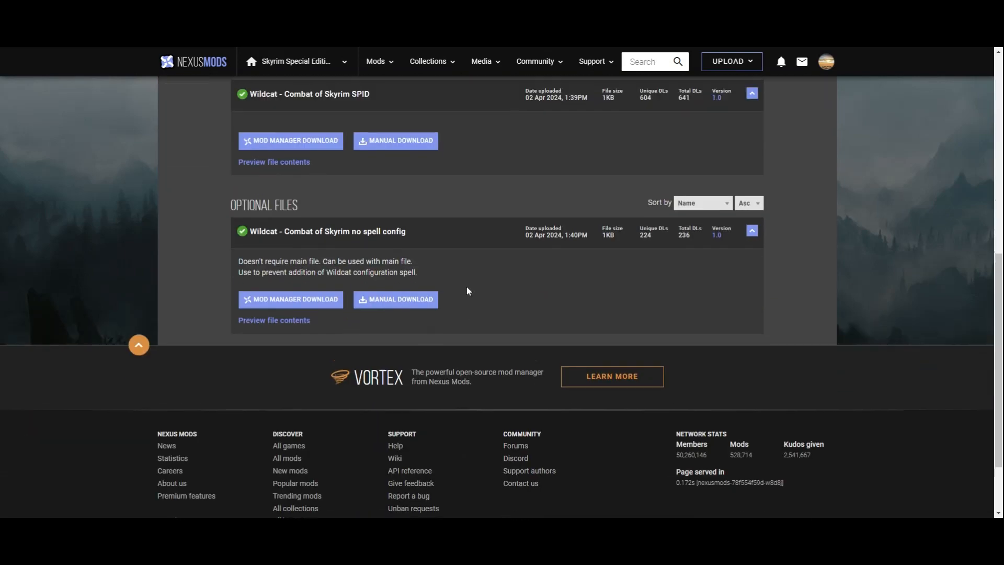
scroll(776, 159, up, 7)
scroll(784, 207, down, 1)
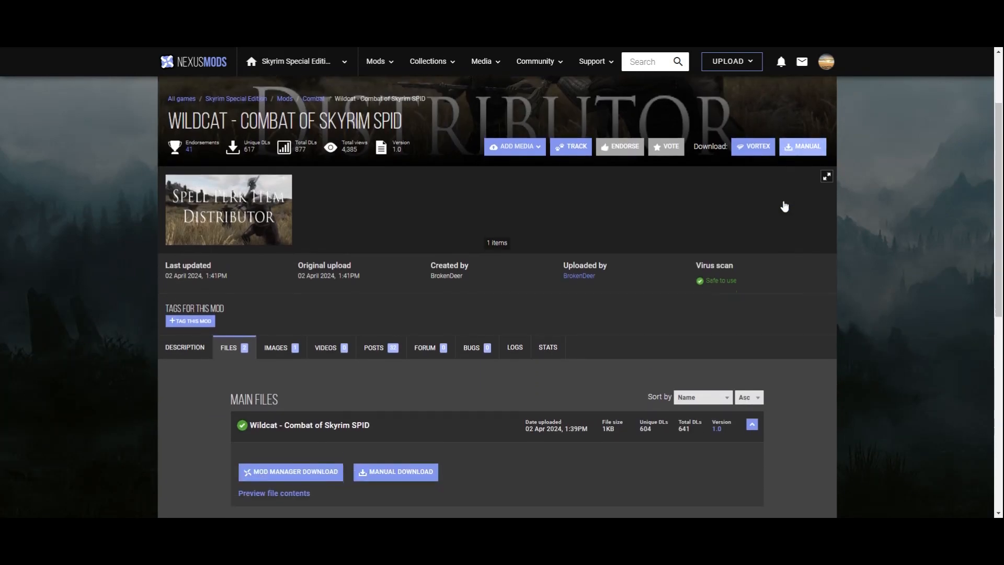
scroll(800, 152, down, 1)
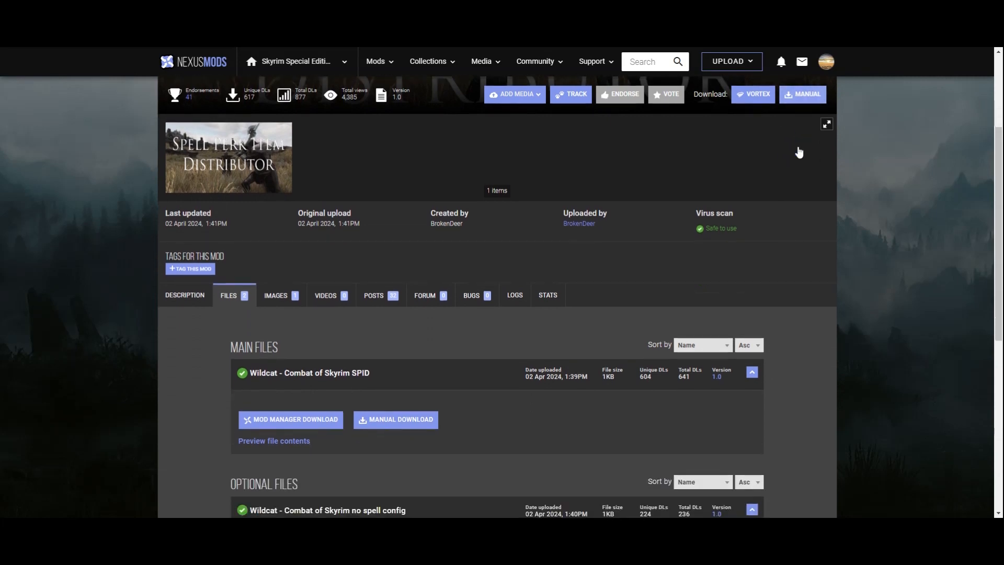
scroll(733, 260, up, 2)
scroll(741, 253, down, 4)
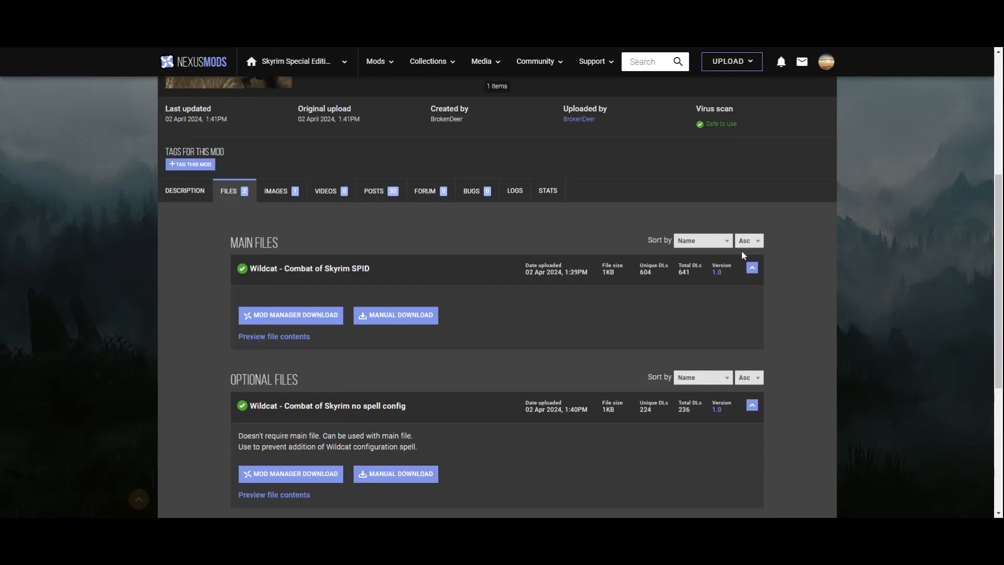
scroll(262, 409, up, 1)
scroll(310, 370, down, 3)
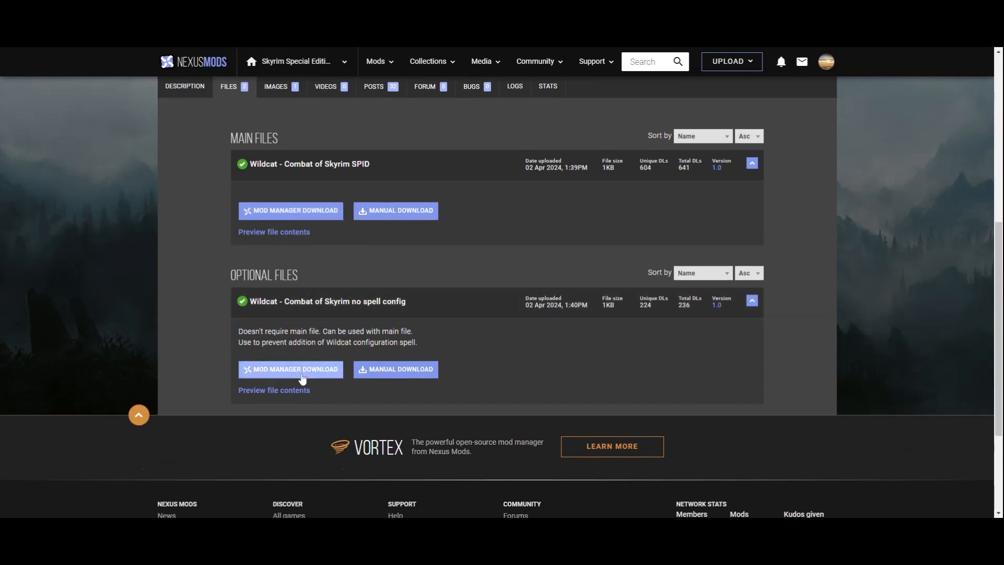
scroll(553, 282, up, 5)
scroll(550, 348, down, 4)
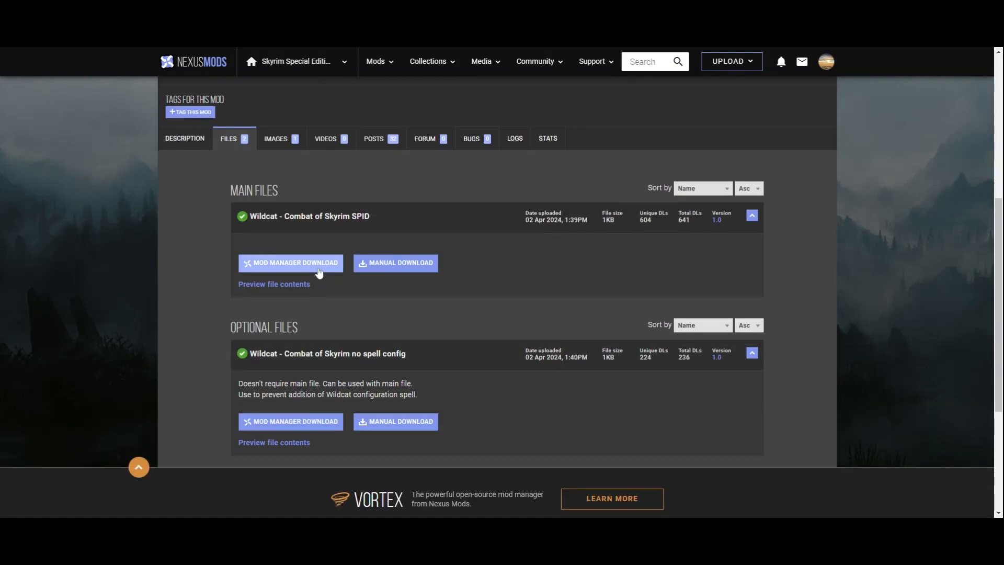
Step: Request the Wildcat - Combat of Skyrim SPID download via Vortex, review the listed mod requirements, and start the download
scroll(697, 224, up, 4)
click(753, 147)
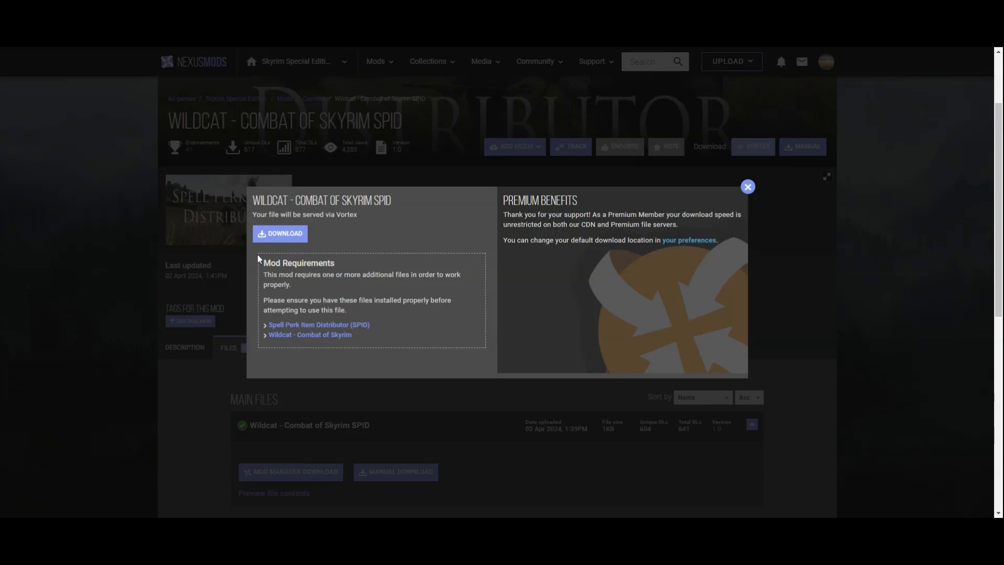
drag(257, 255, 311, 276)
click(311, 276)
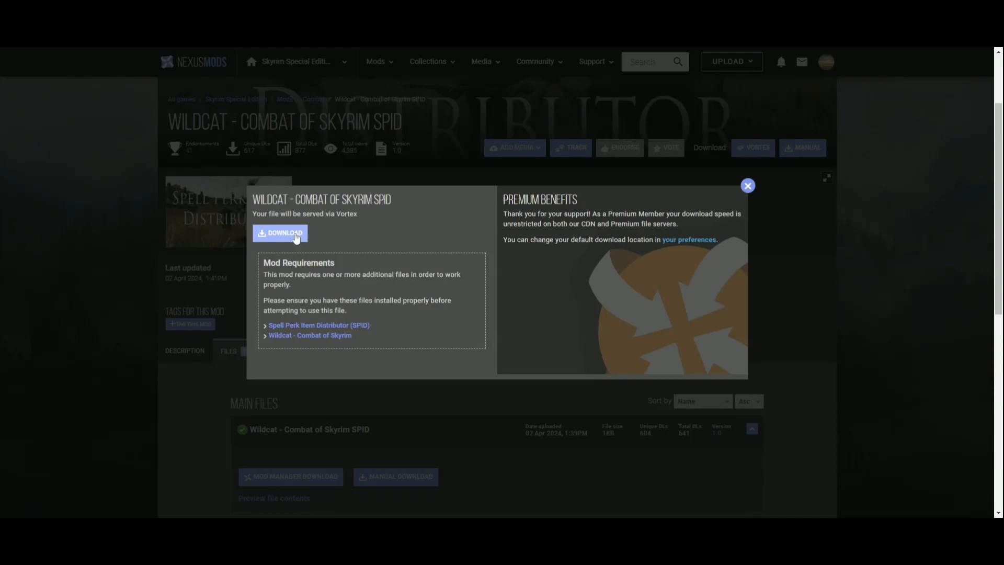
click(296, 239)
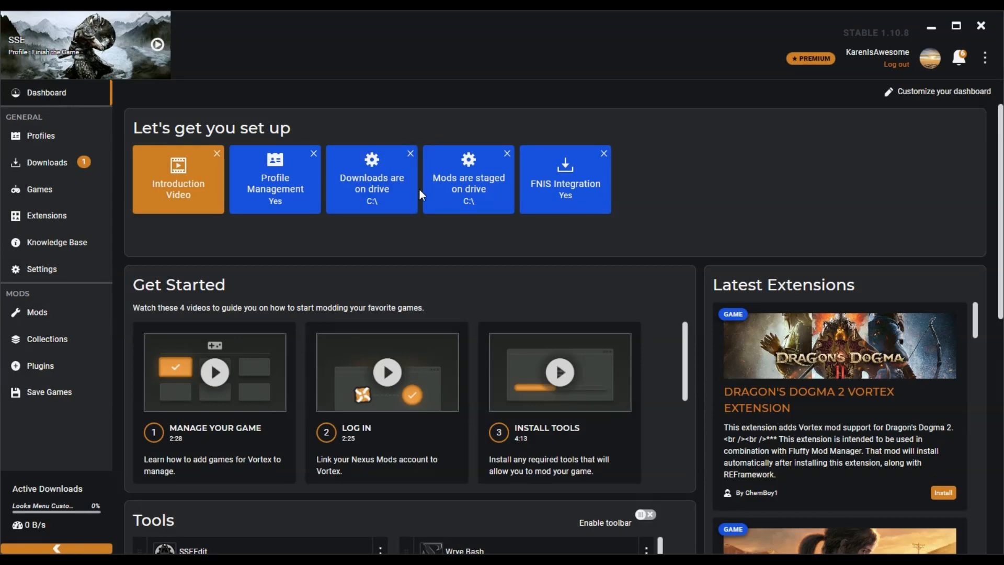
Step: Look over the Vortex dashboard, from the setup cards and Get Started videos down to the news and new files
scroll(419, 191, down, 3)
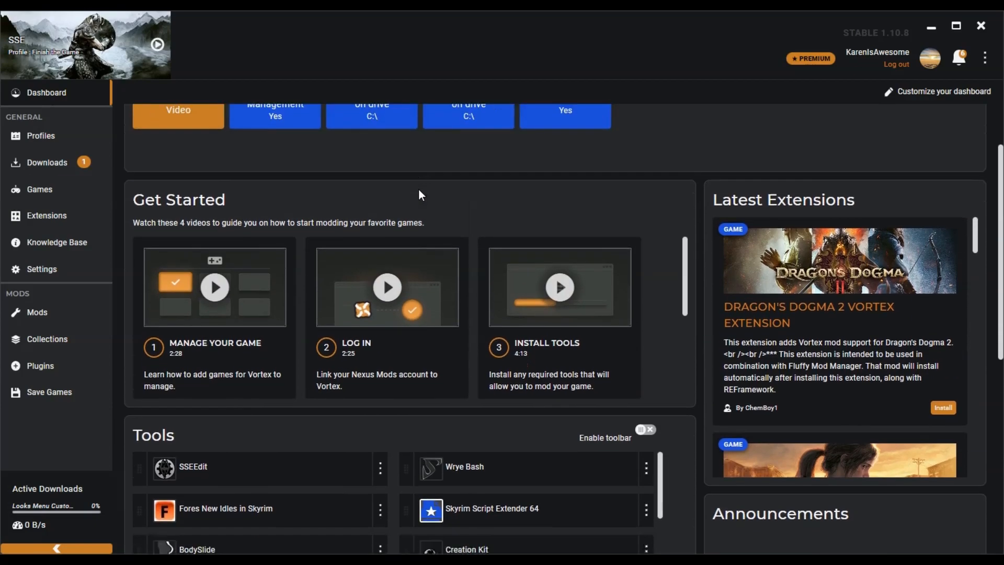
scroll(419, 191, down, 3)
scroll(418, 190, down, 8)
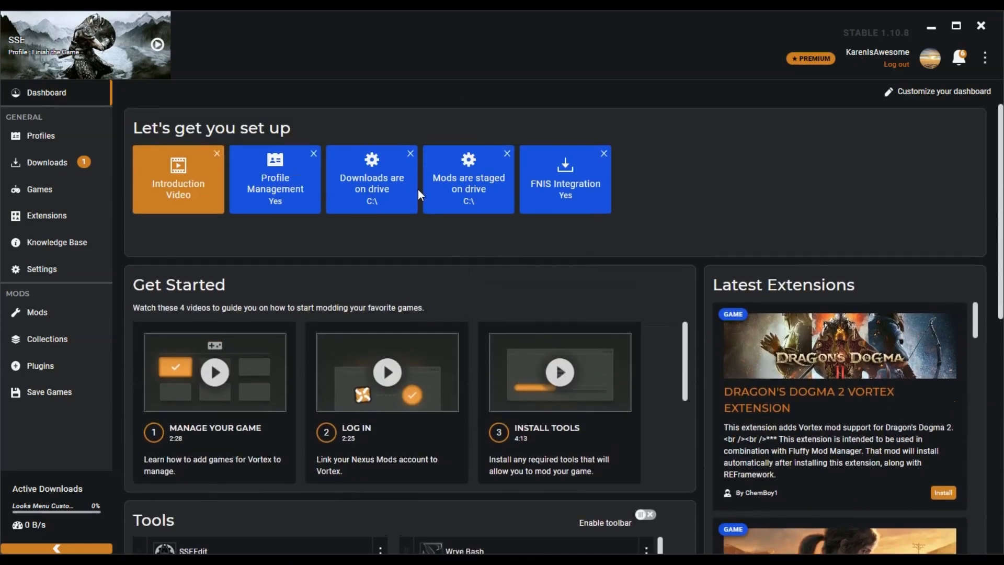
scroll(418, 195, down, 6)
scroll(833, 199, down, 3)
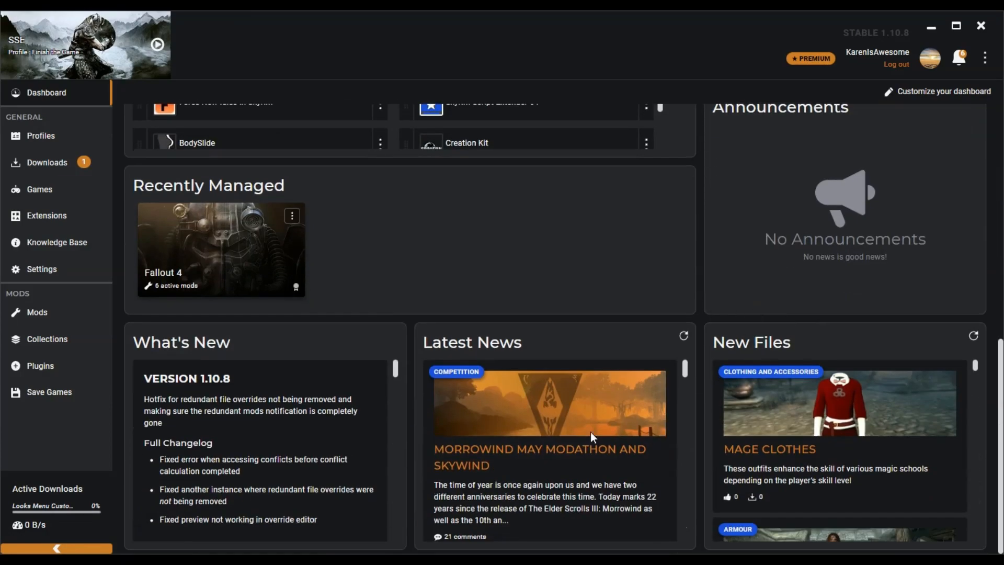
scroll(698, 357, up, 1)
scroll(697, 356, down, 1)
scroll(703, 356, up, 7)
scroll(703, 356, down, 7)
scroll(931, 453, down, 3)
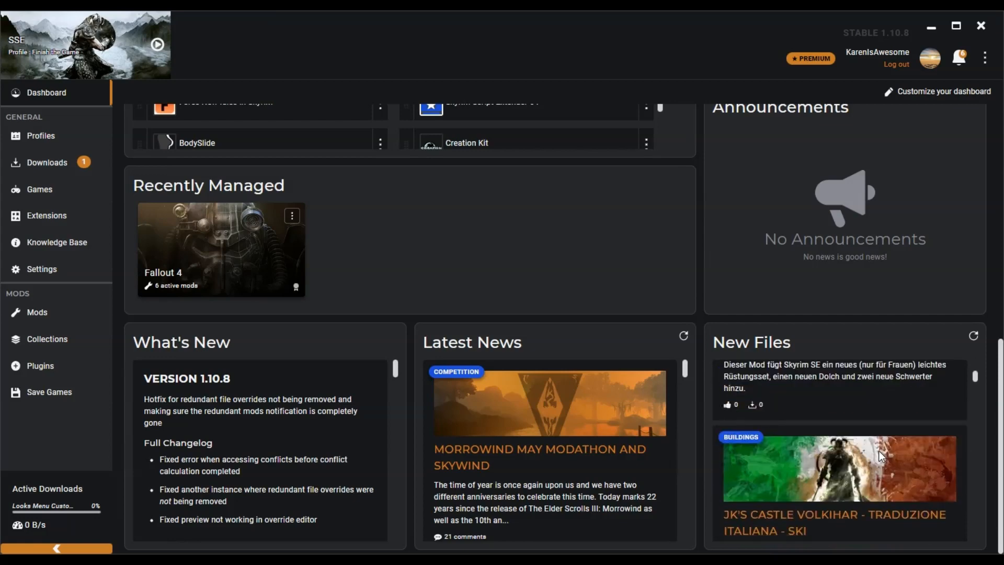
scroll(877, 441, up, 3)
scroll(858, 398, up, 8)
Step: Examine the modding tools listed in the dashboard's Tools section, including Skyrim Script Extender 64 and the add-tool slot
scroll(620, 326, down, 2)
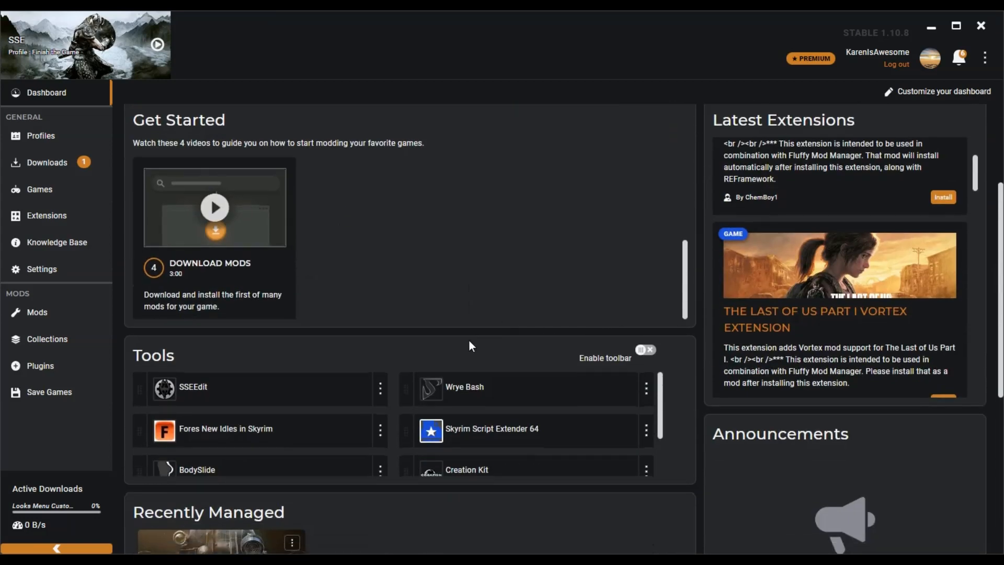
scroll(470, 341, down, 3)
scroll(221, 307, up, 1)
scroll(391, 313, down, 2)
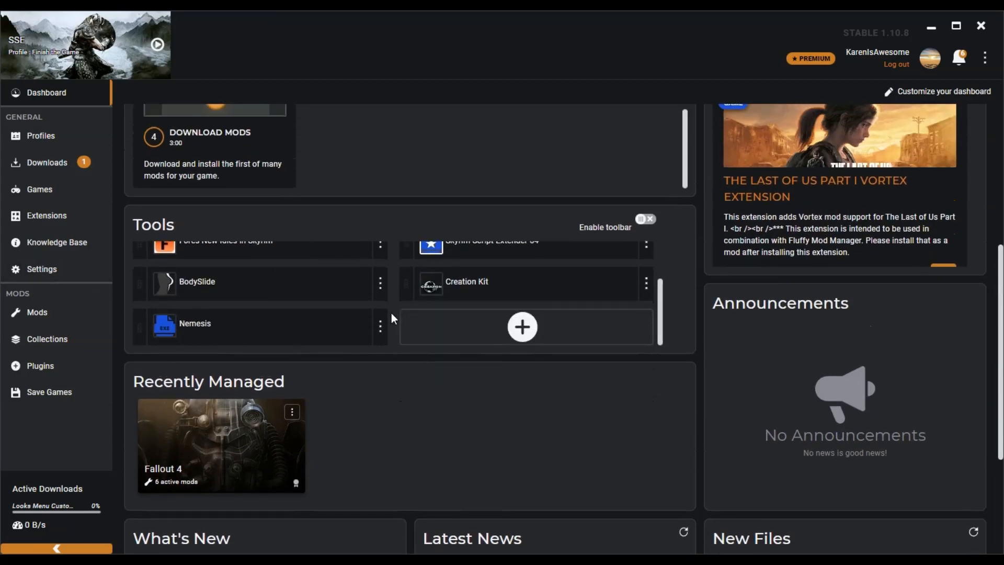
scroll(392, 312, up, 2)
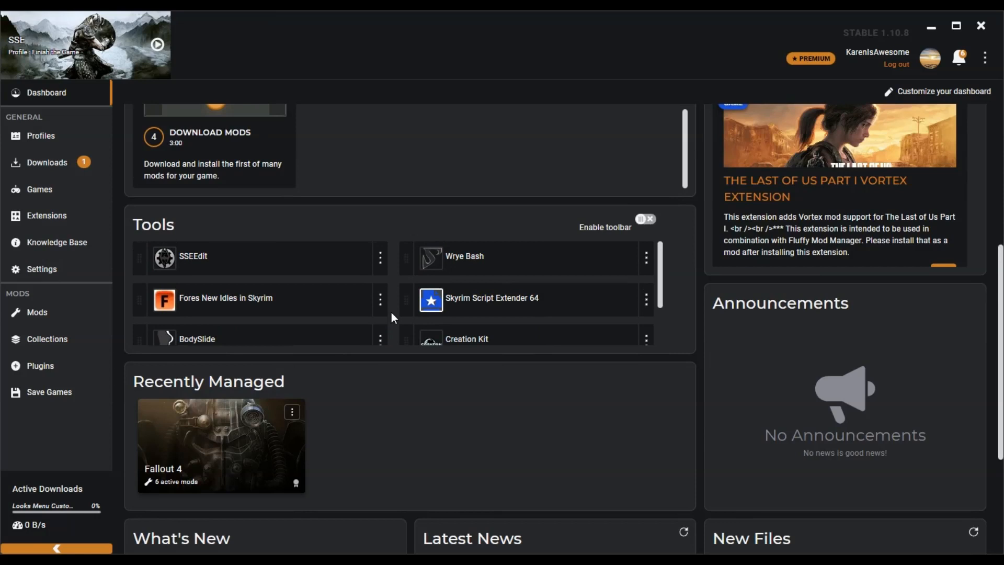
scroll(391, 312, down, 2)
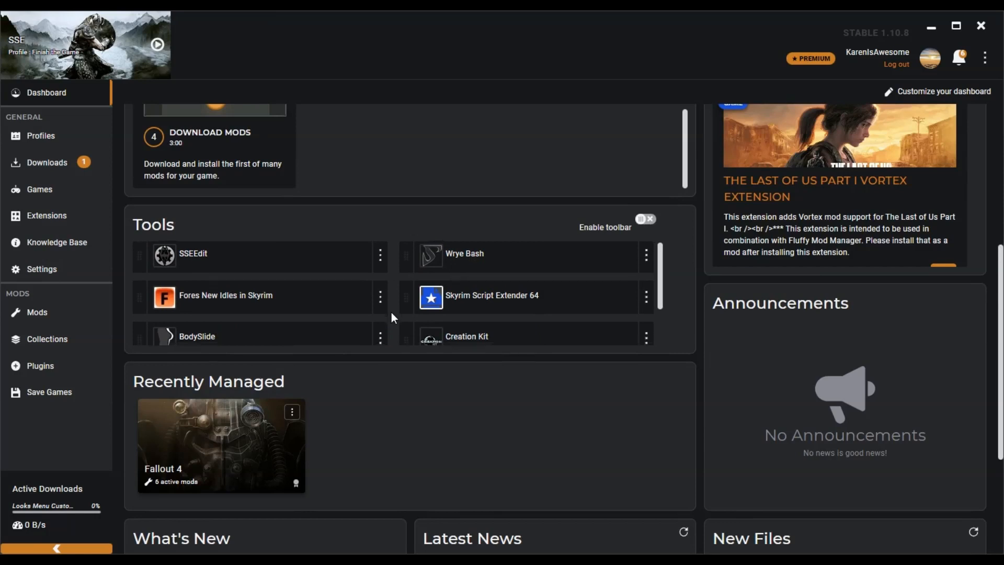
scroll(459, 311, up, 2)
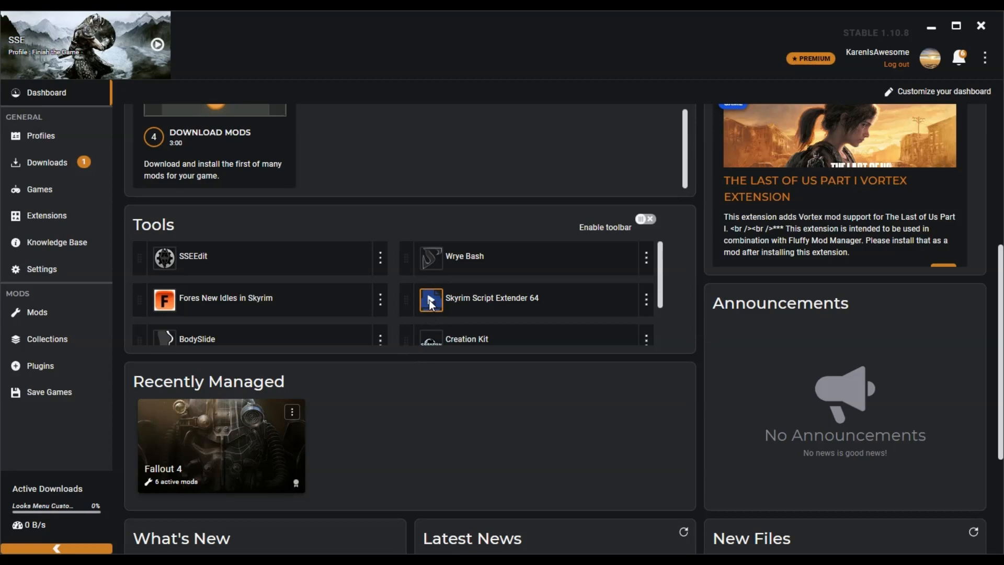
scroll(525, 315, down, 2)
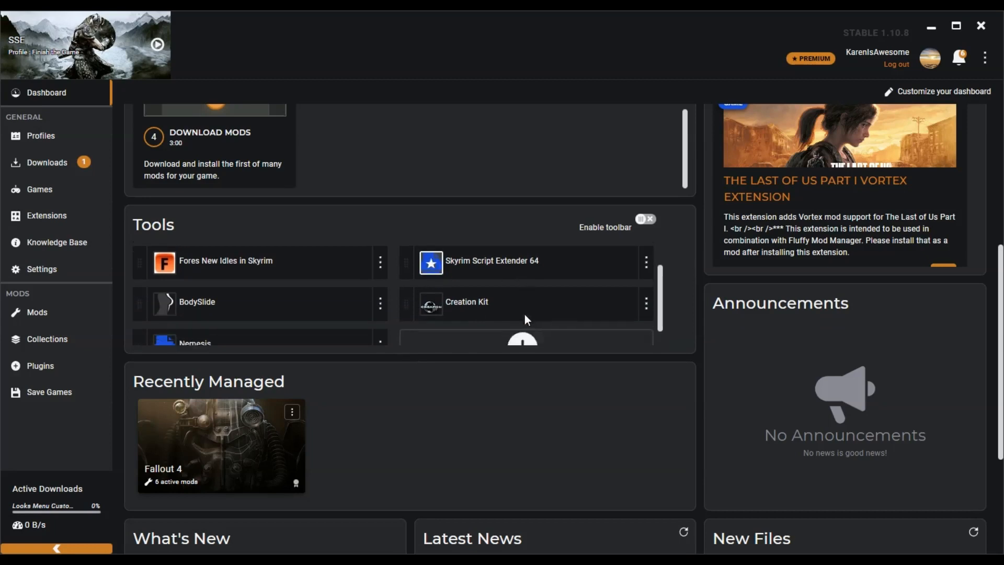
scroll(525, 315, up, 2)
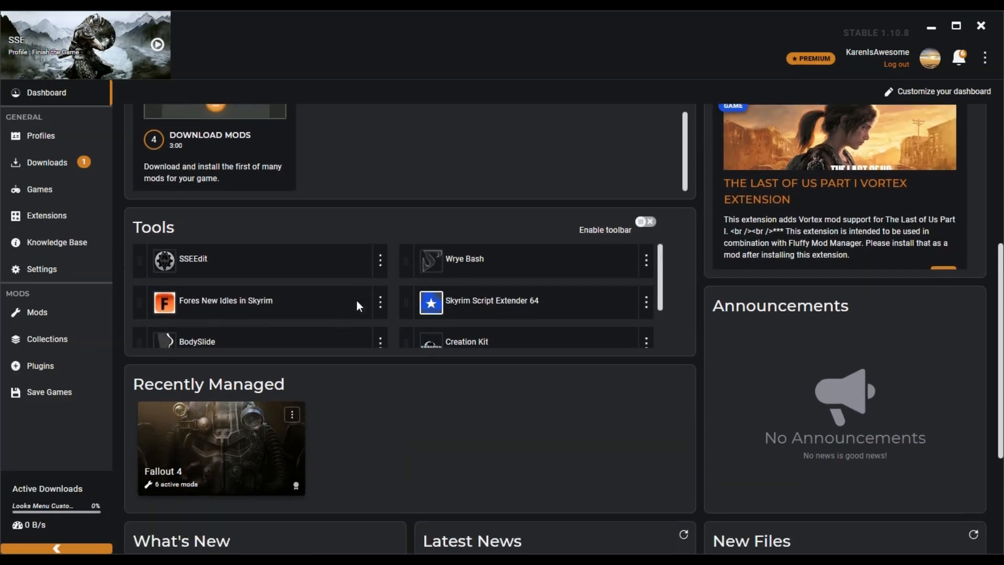
Step: Compare the tools set up on the dashboard, from SSEEdit and Wrye Bash down to BodySlide, Creation Kit and Nemesis
scroll(317, 317, down, 2)
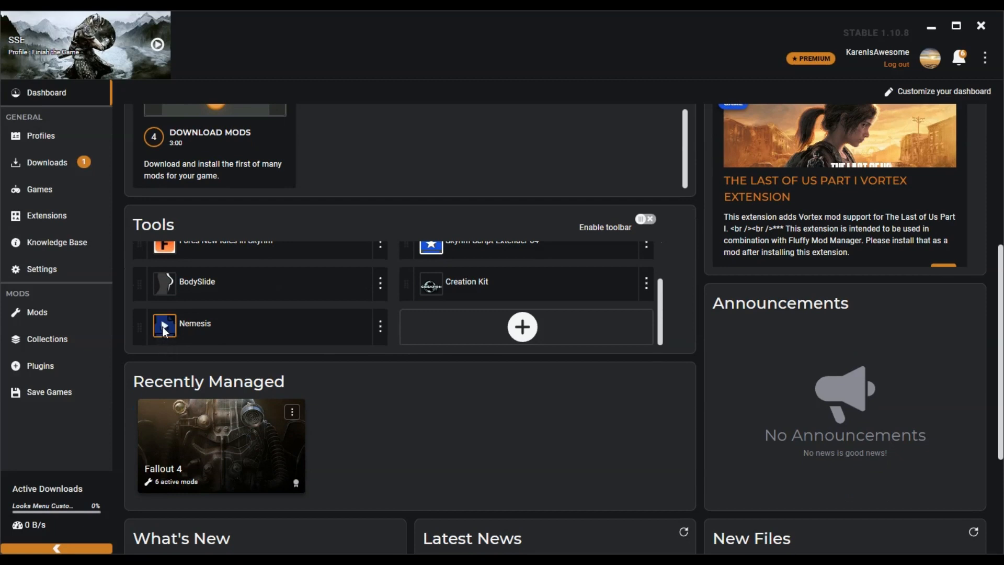
scroll(169, 328, up, 2)
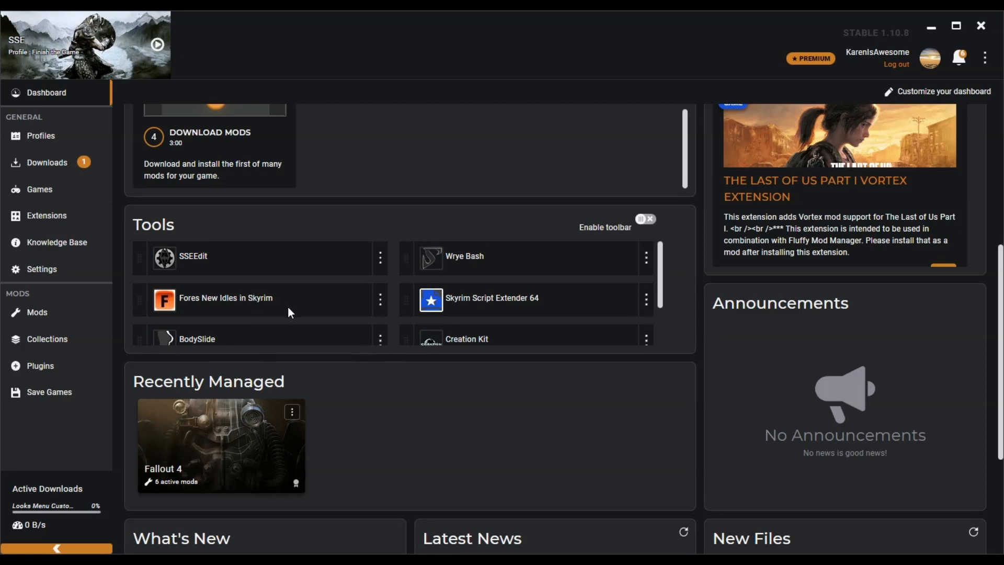
scroll(487, 331, down, 1)
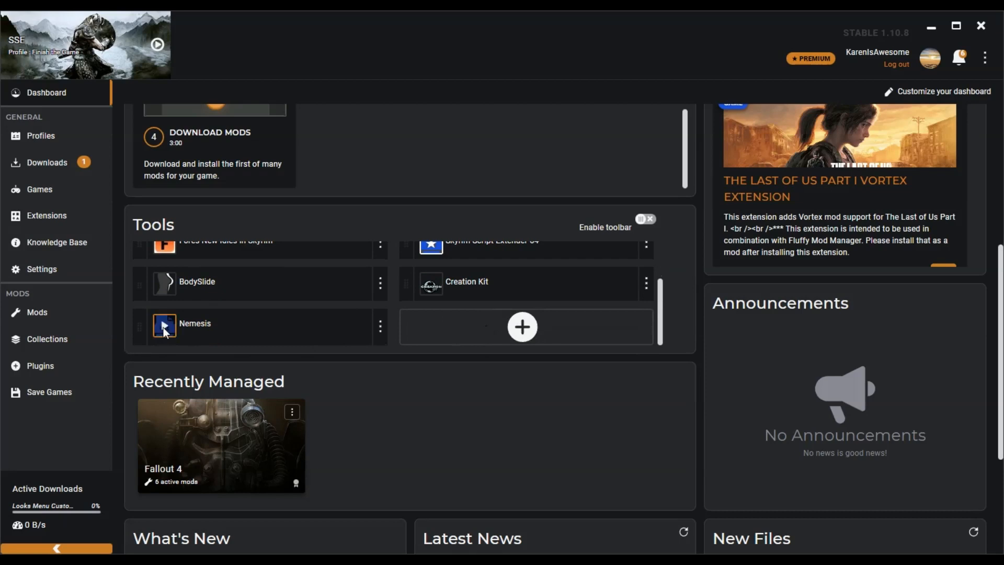
scroll(198, 329, up, 2)
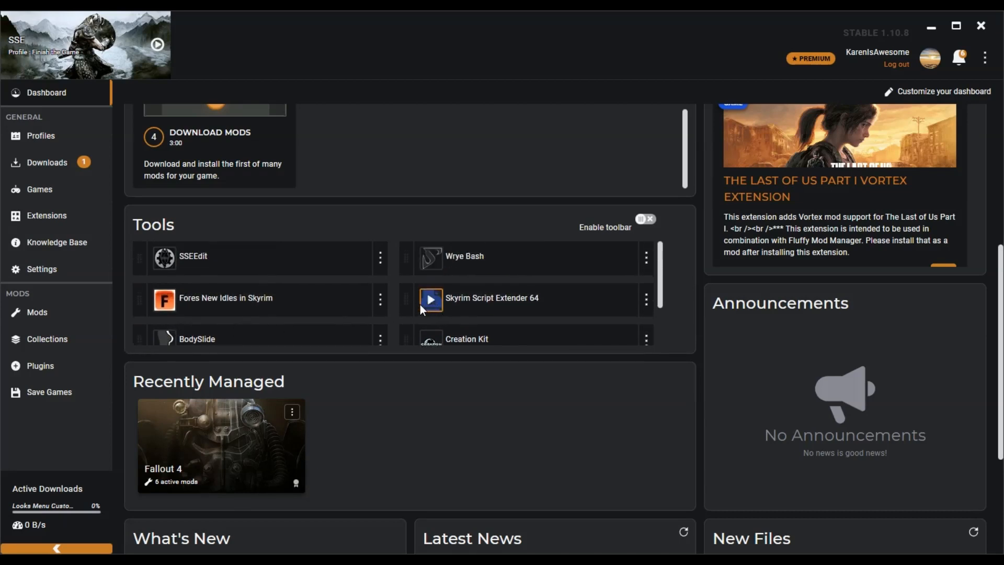
scroll(420, 304, up, 3)
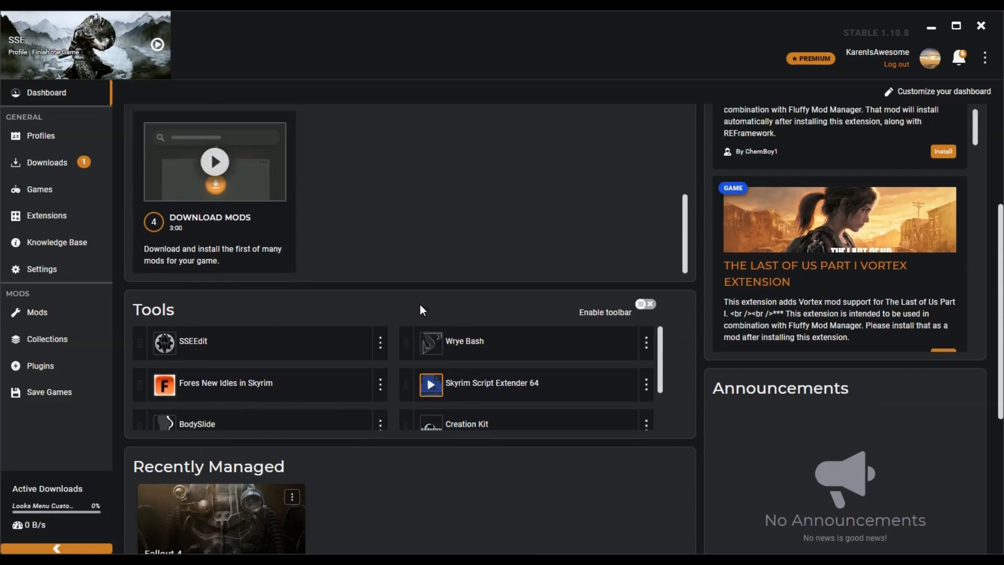
scroll(419, 425, down, 2)
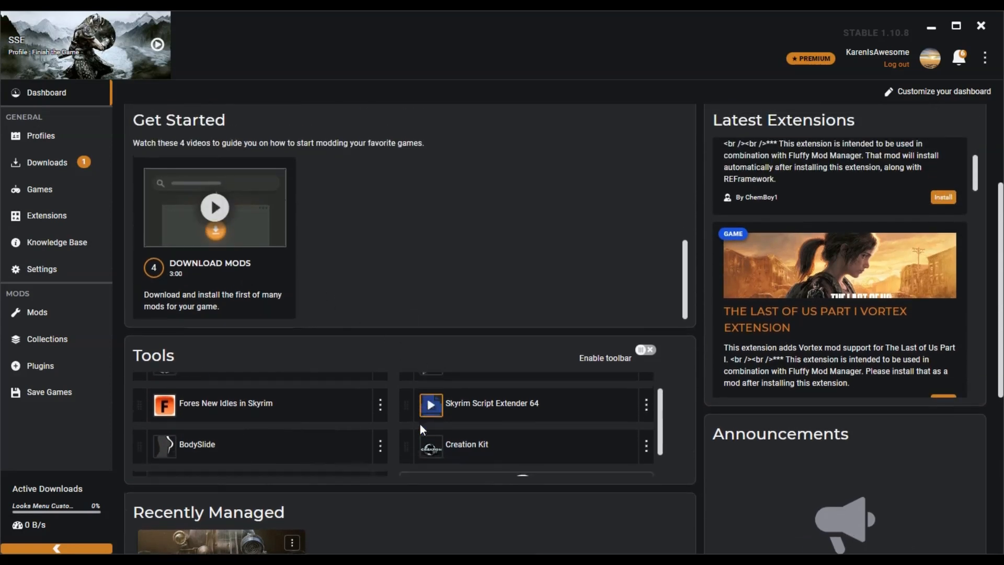
scroll(421, 424, up, 2)
scroll(387, 447, down, 2)
scroll(449, 430, up, 2)
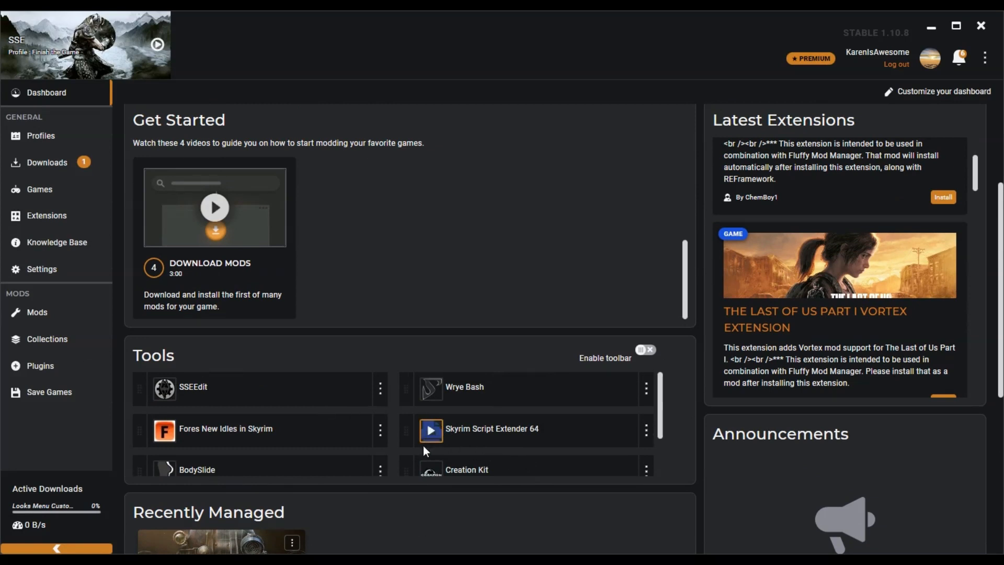
Step: Fill in a new Skyrim Special Edition profile with the placeholder name "dsfnsdljfslfdnkd" and description "sdfsfdsdf", and discard it
click(73, 145)
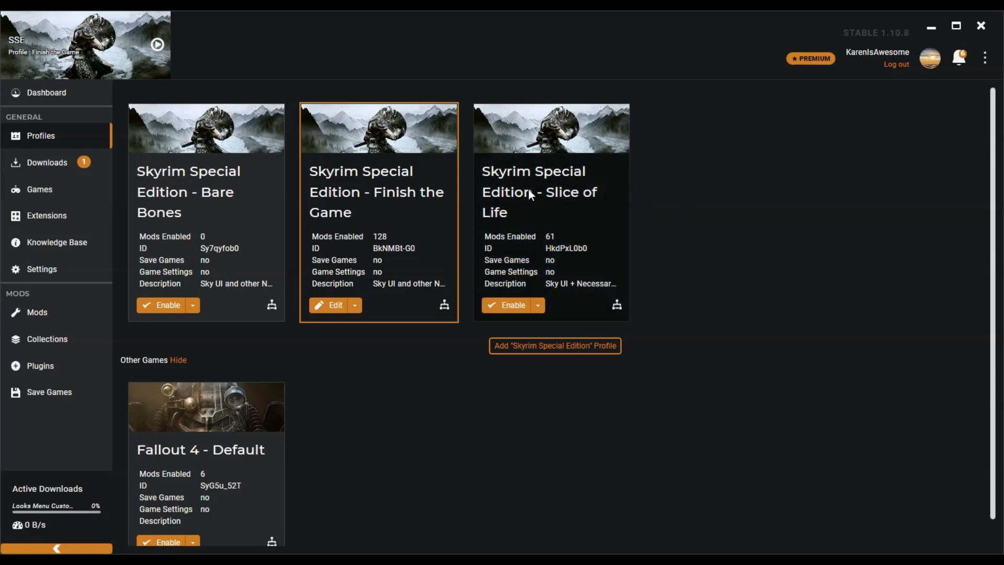
click(548, 353)
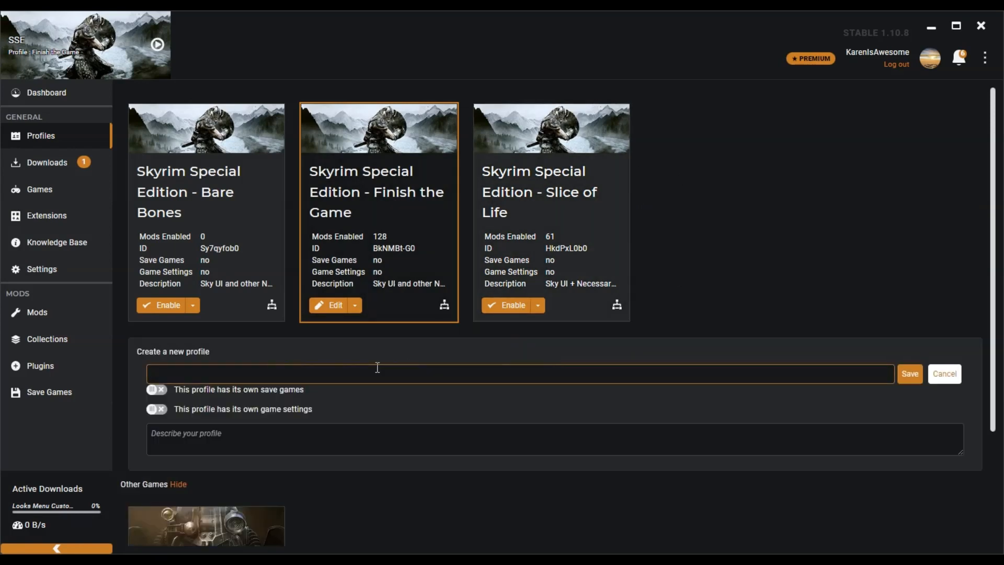
text(dsfnsdljfslfdnkd)
click(270, 449)
text(sdfsfdsdf)
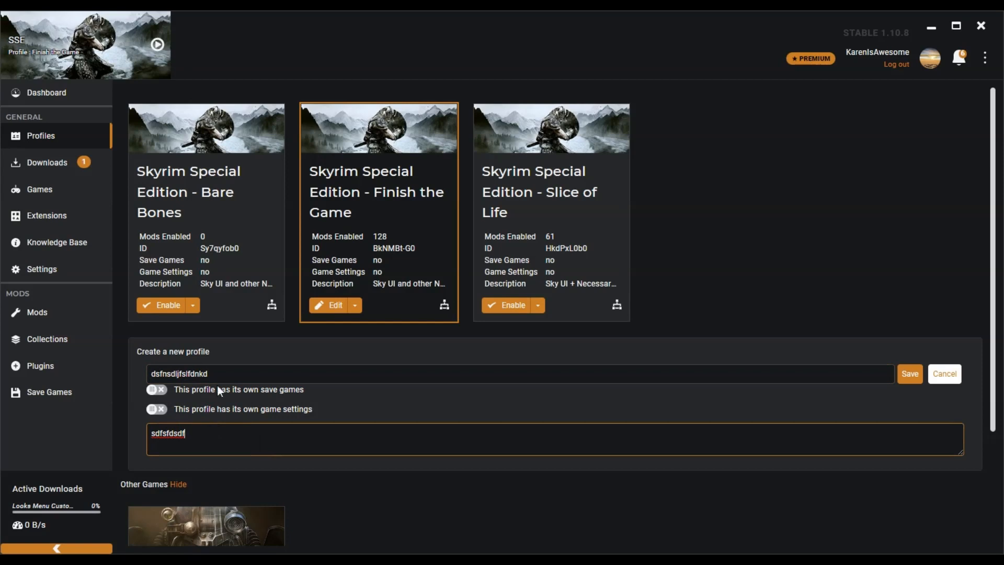
click(949, 375)
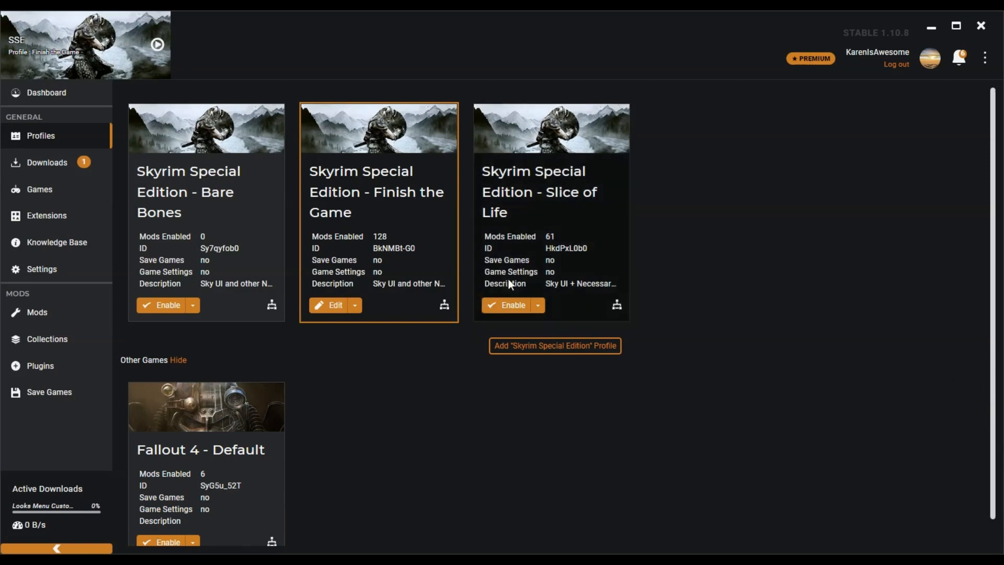
Step: Review the existing Skyrim and Fallout 4 profiles and check the Enable Profile Management option in the interface settings
scroll(159, 284, down, 1)
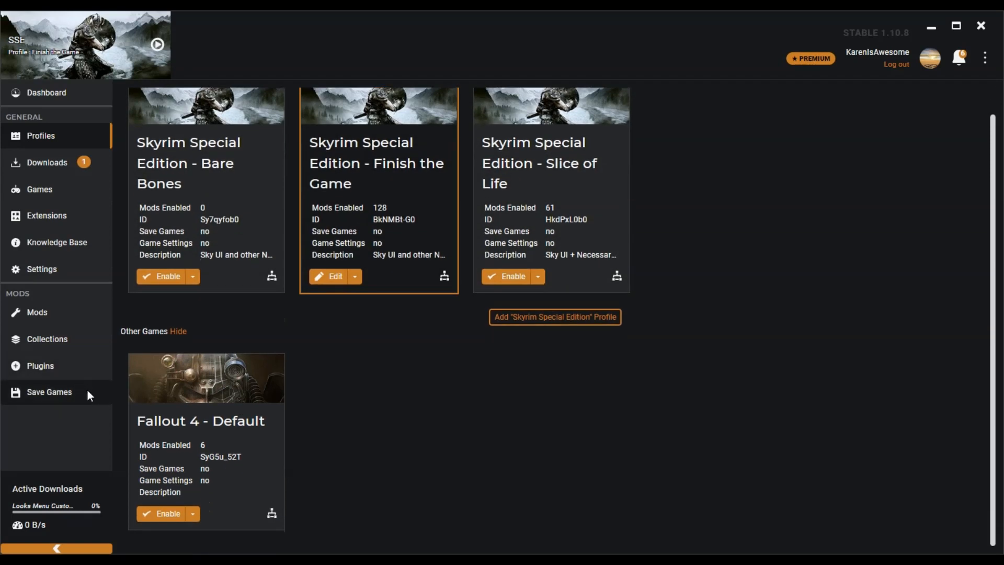
scroll(292, 376, up, 1)
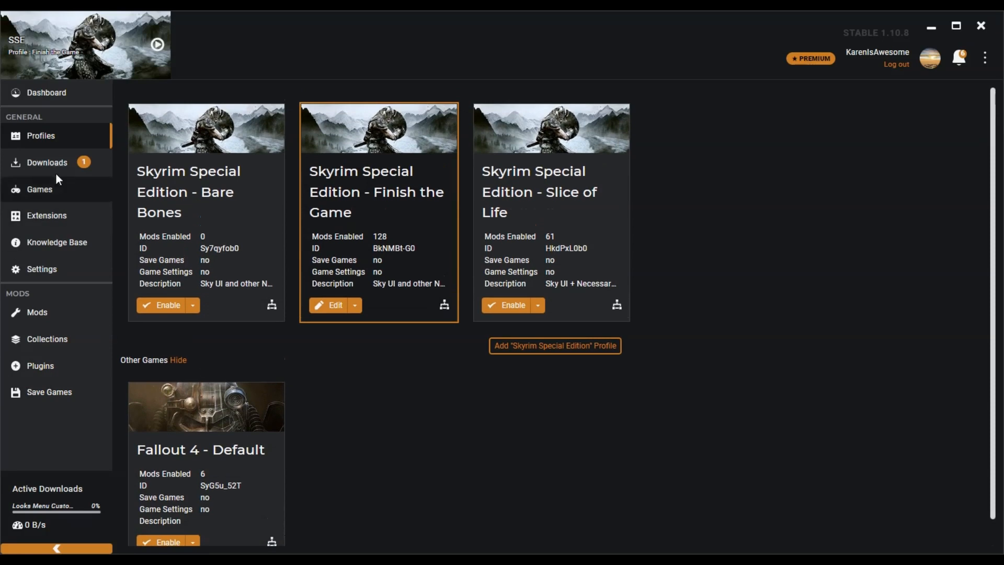
click(38, 267)
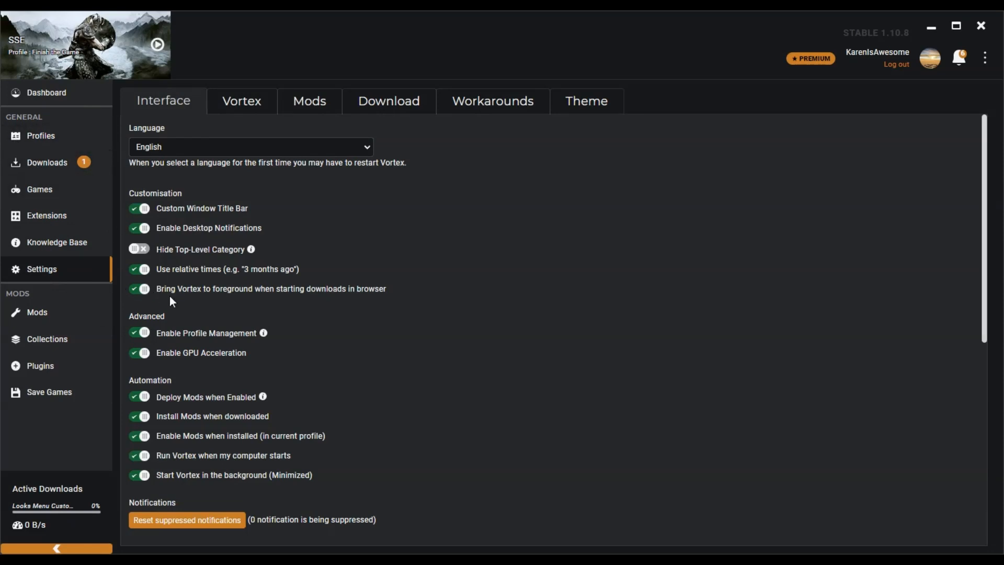
click(57, 136)
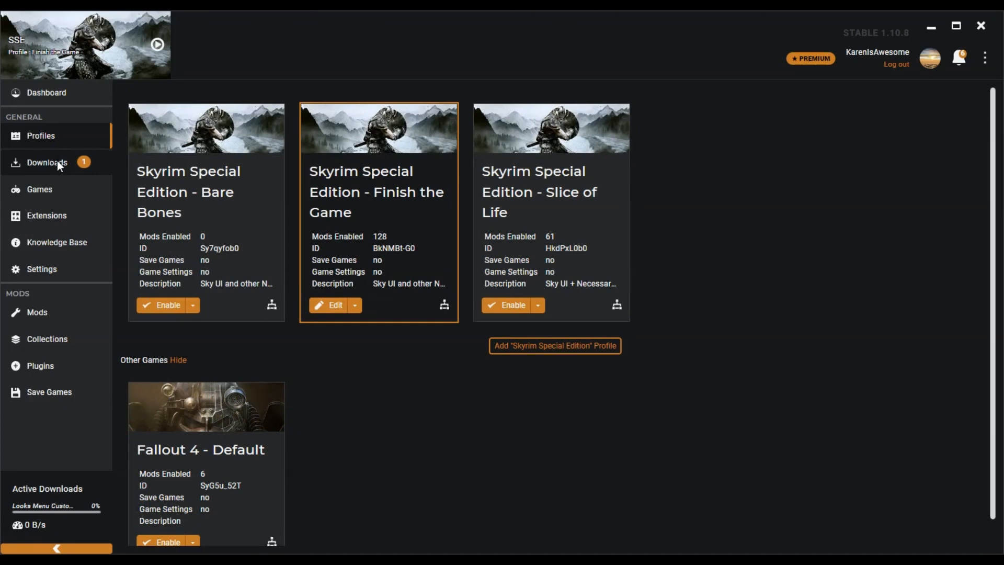
Step: Look through the installed Skyrim Special Edition mods and filter the list by the mod name "ks"
click(64, 313)
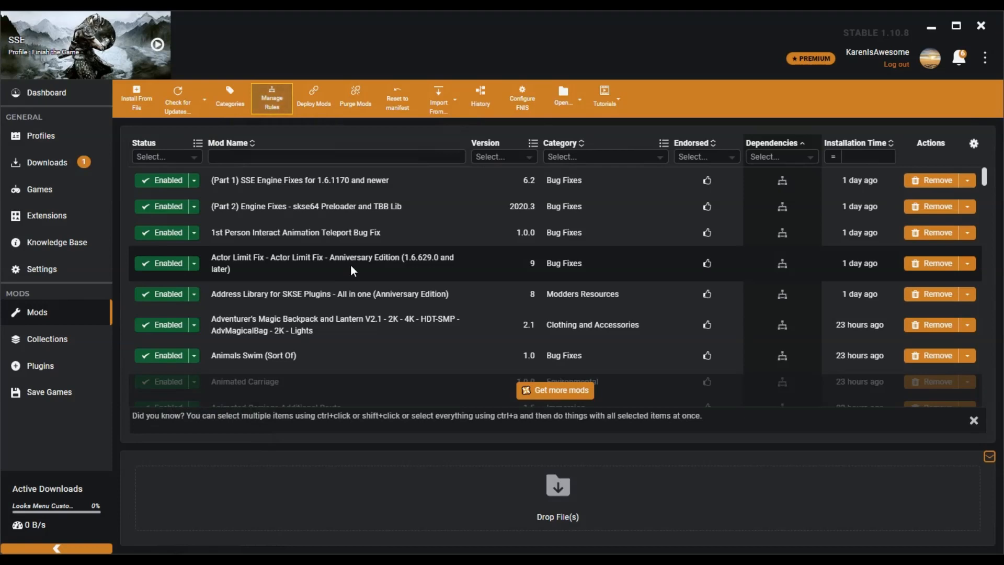
scroll(351, 270, down, 15)
scroll(352, 269, up, 15)
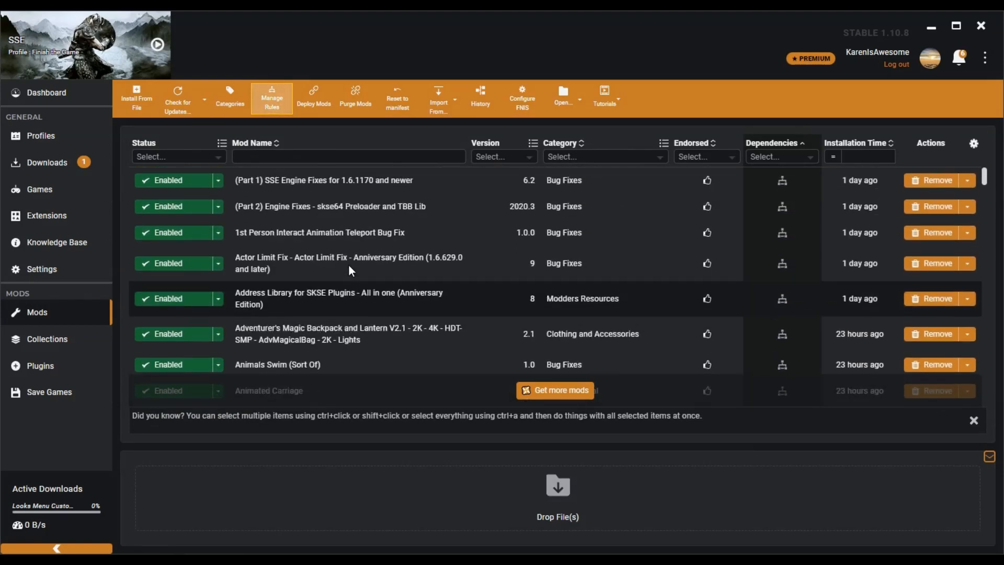
scroll(351, 270, down, 10)
scroll(350, 269, up, 9)
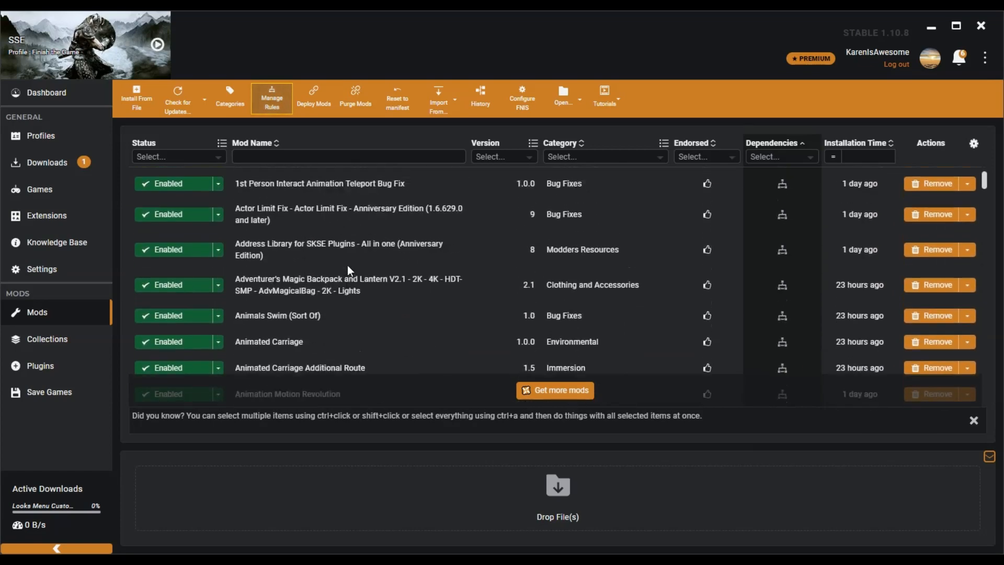
scroll(350, 269, up, 1)
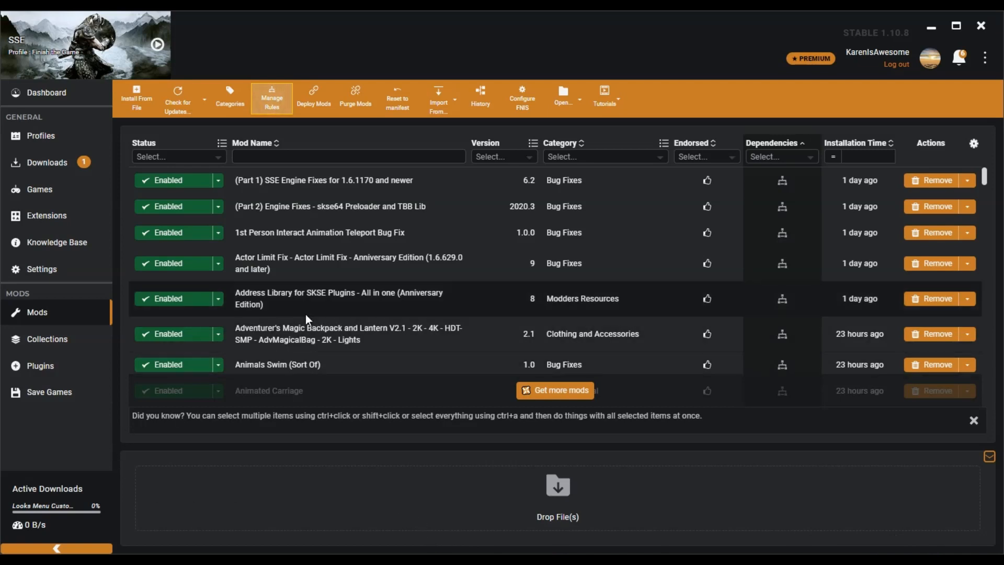
click(319, 157)
text(ks)
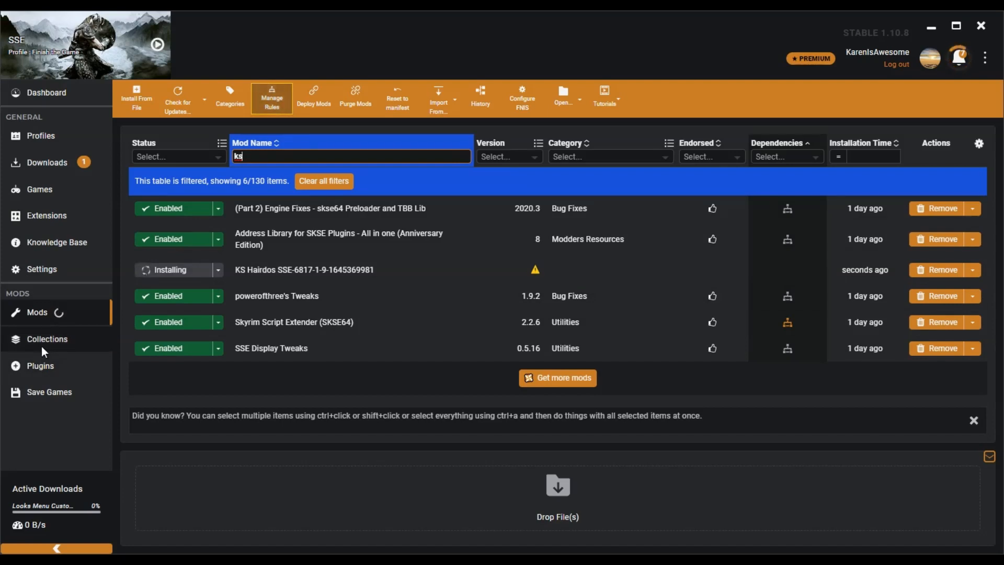
Step: View the details of the added collection Essential Mods for V.1.6.1170.0
click(42, 347)
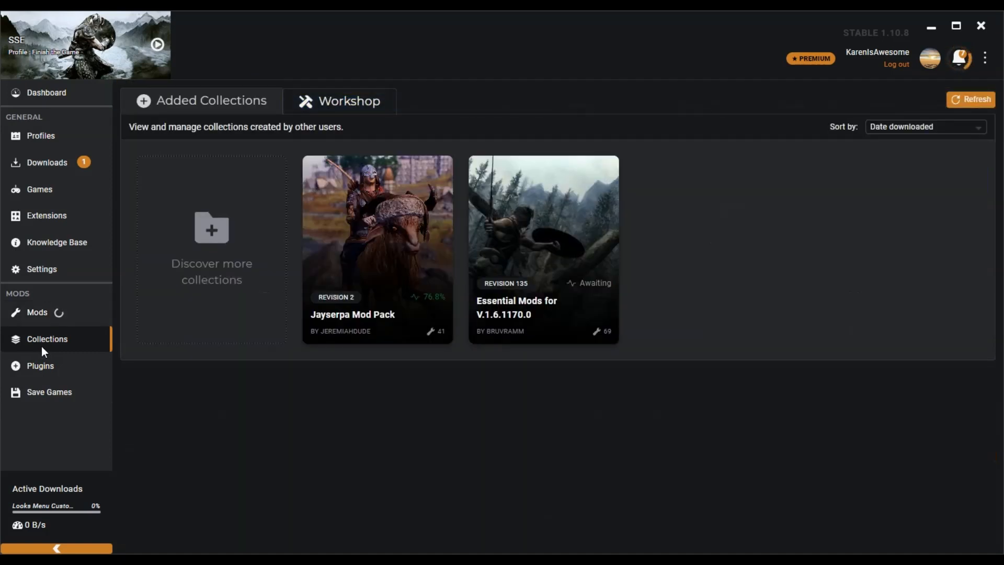
mouse_move(547, 233)
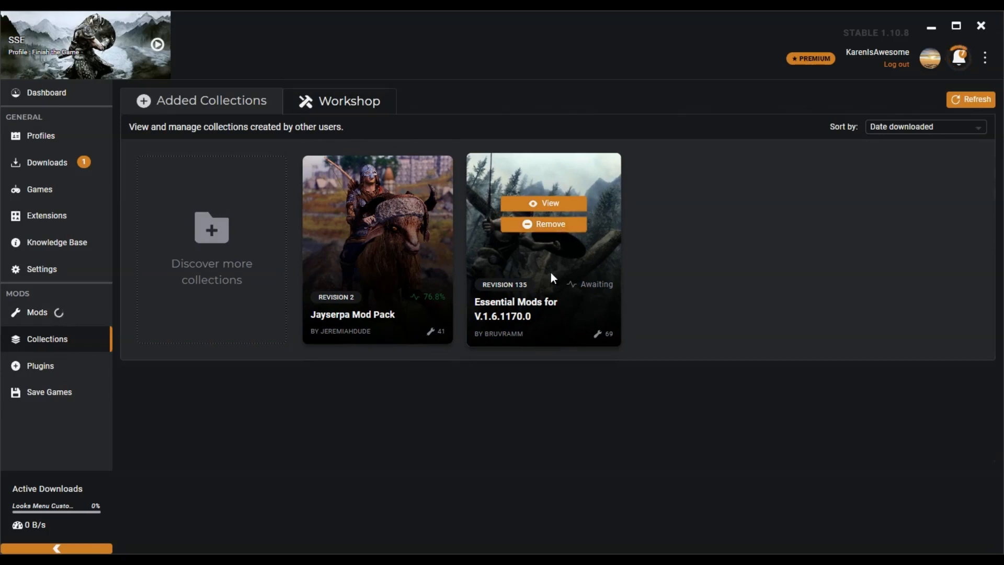
click(532, 204)
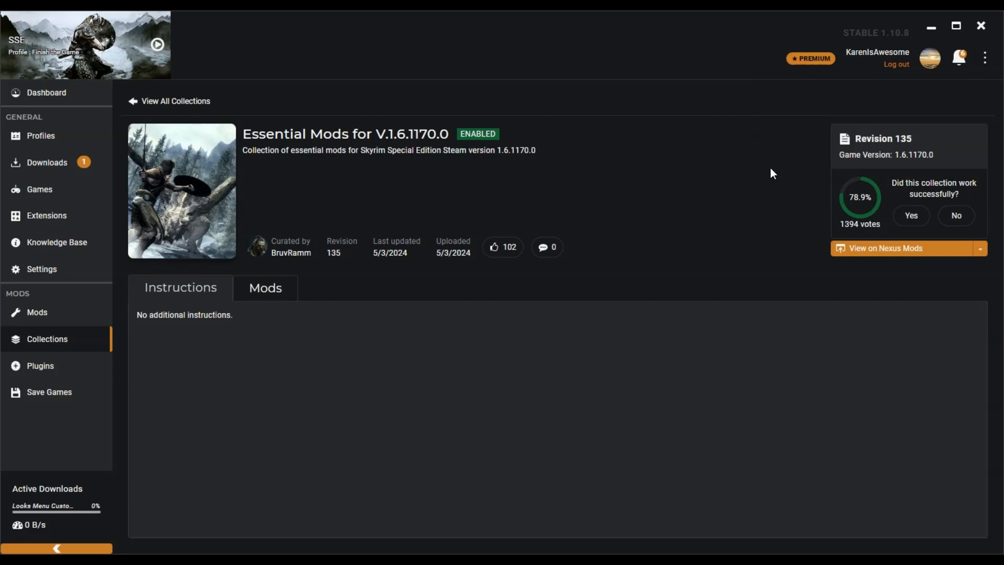
Step: Open the load order rules for the unresolved file conflicts from the notifications and review the conflicting mods
click(959, 68)
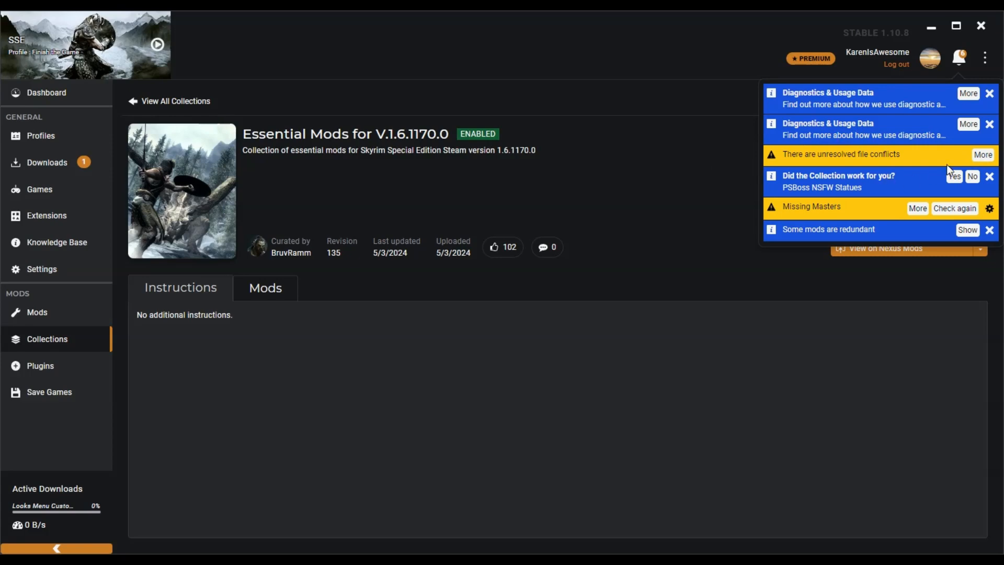
click(983, 155)
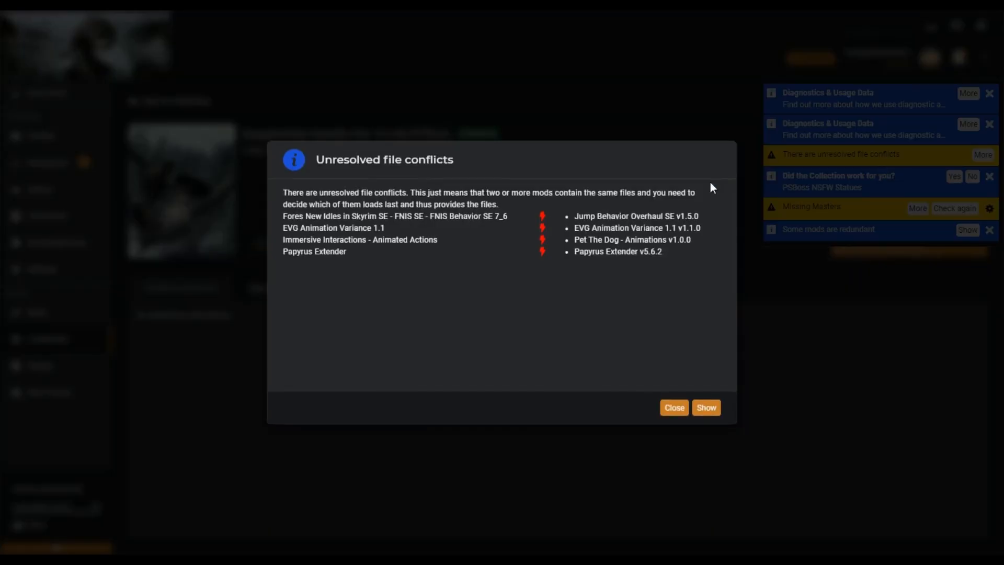
click(705, 408)
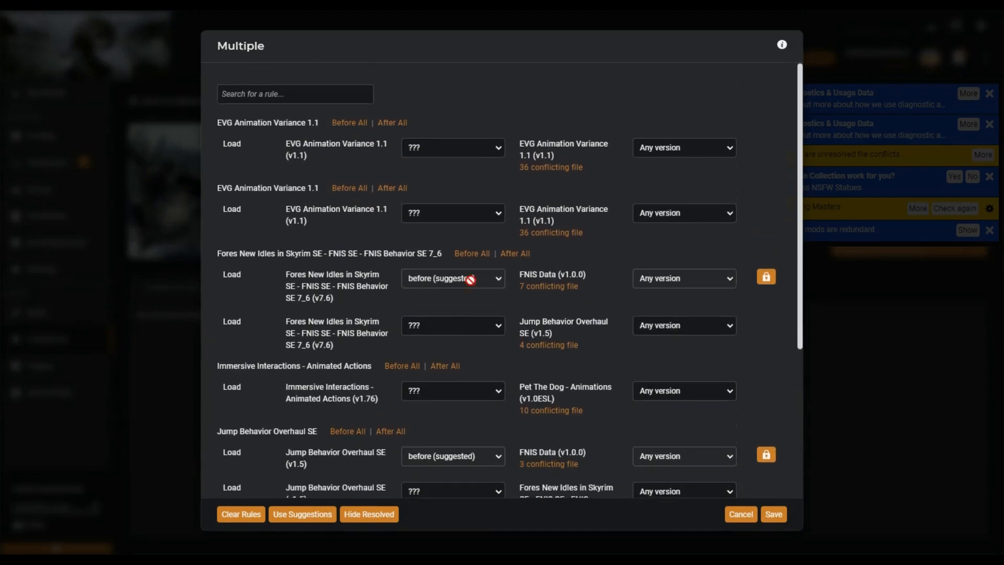
scroll(387, 267, down, 4)
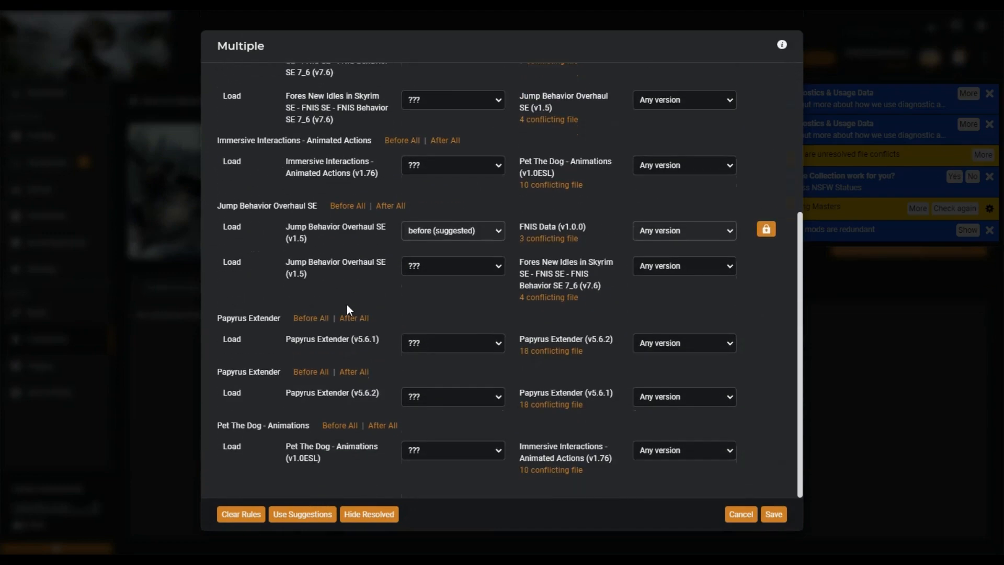
Step: Apply the suggested load order rules to the conflicting mods, check the resulting before and after settings, and save them
click(311, 514)
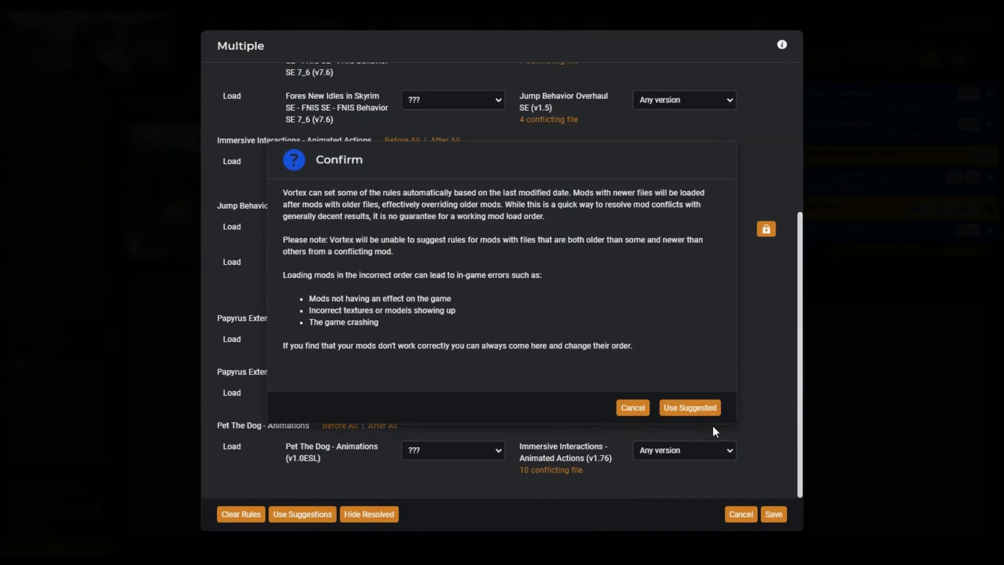
click(706, 413)
scroll(522, 374, up, 3)
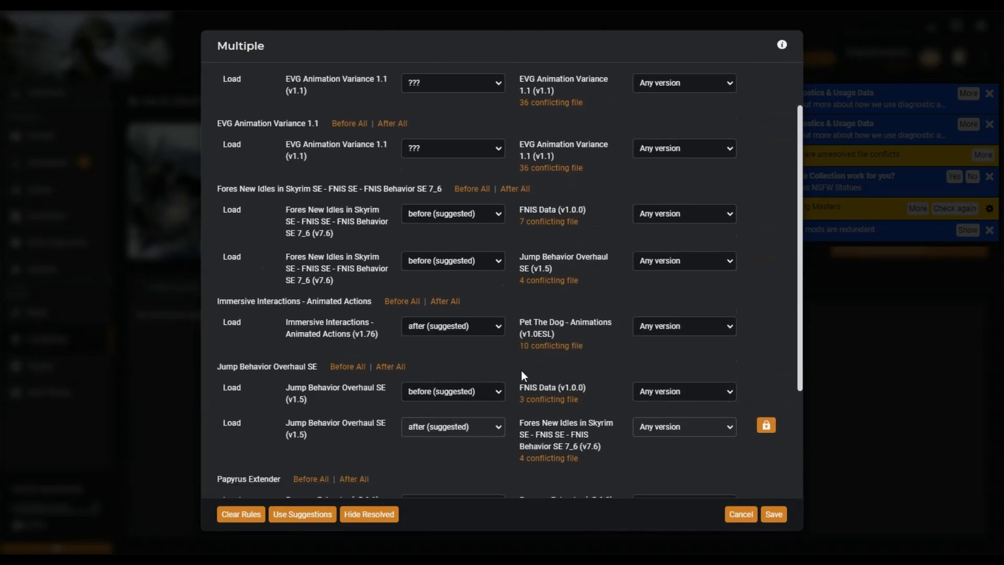
scroll(522, 375, down, 3)
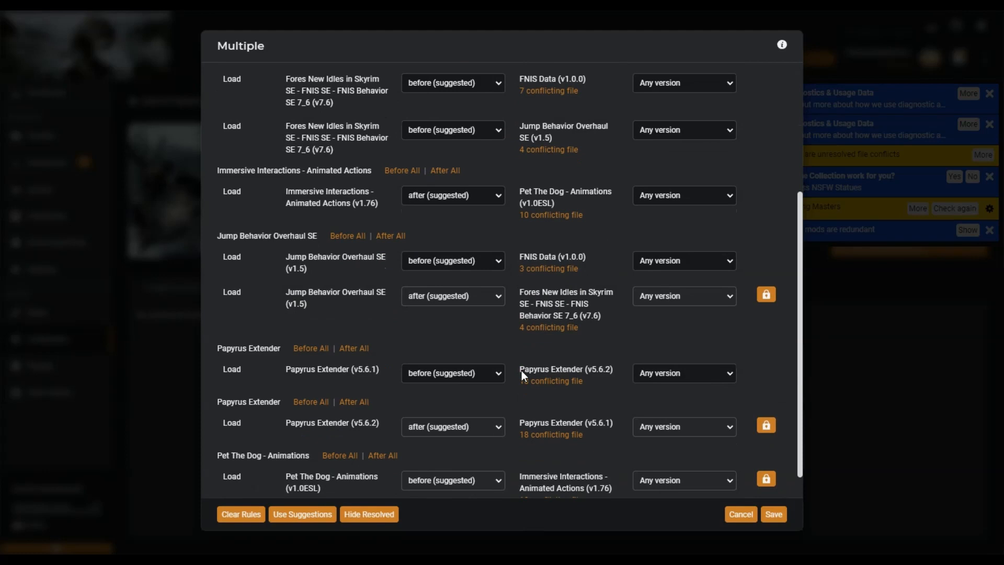
scroll(522, 371, up, 4)
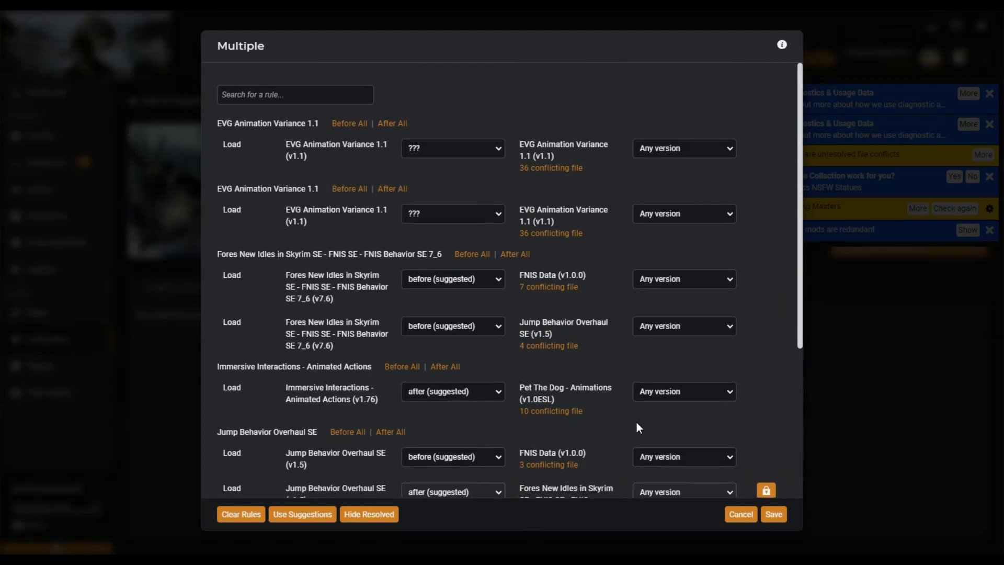
click(771, 515)
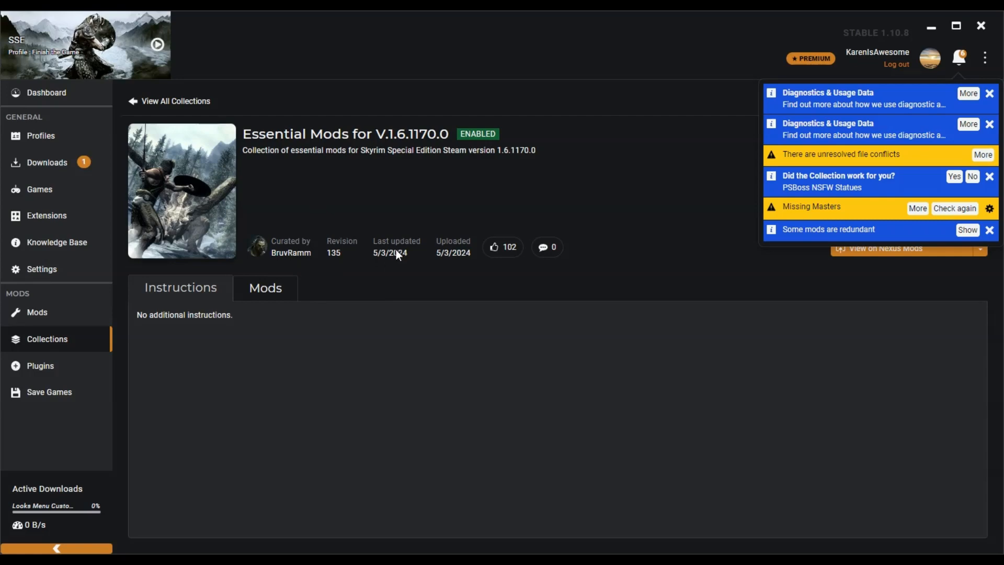
Step: Look through the recommended mods in the Essential Mods for V.1.6.1170.0 collection
click(265, 290)
scroll(422, 451, down, 8)
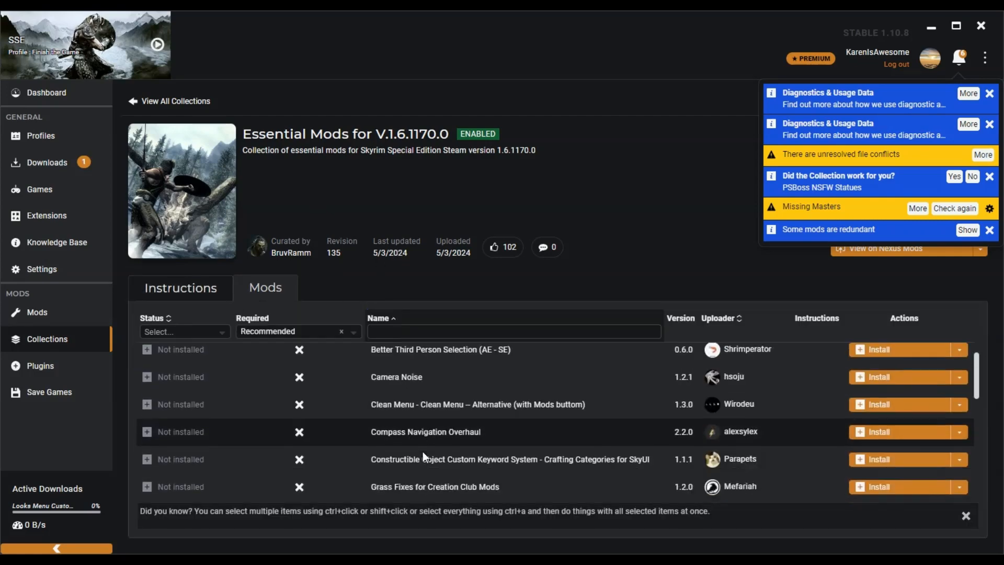
scroll(422, 446, up, 6)
scroll(421, 447, up, 2)
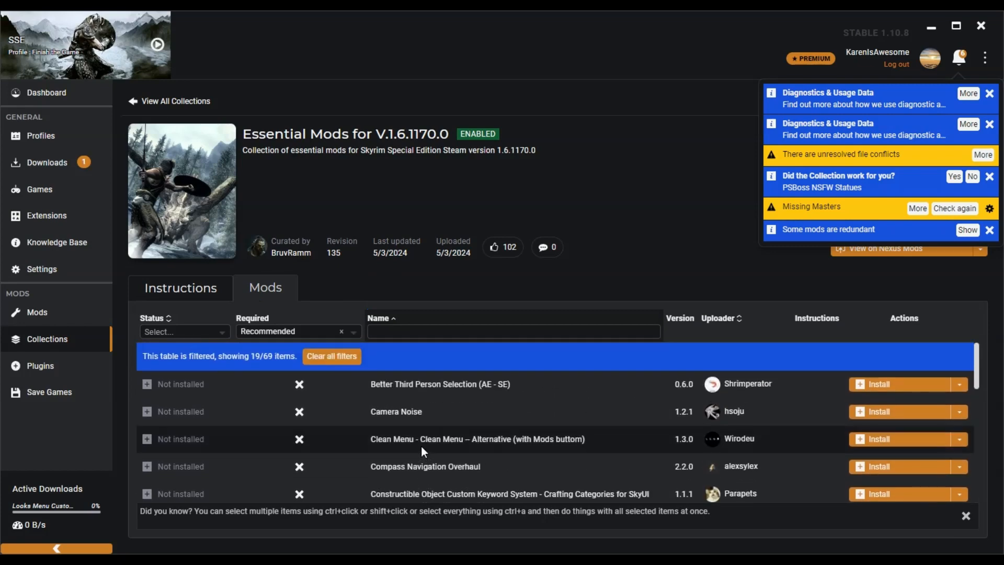
scroll(422, 447, down, 5)
scroll(421, 446, up, 5)
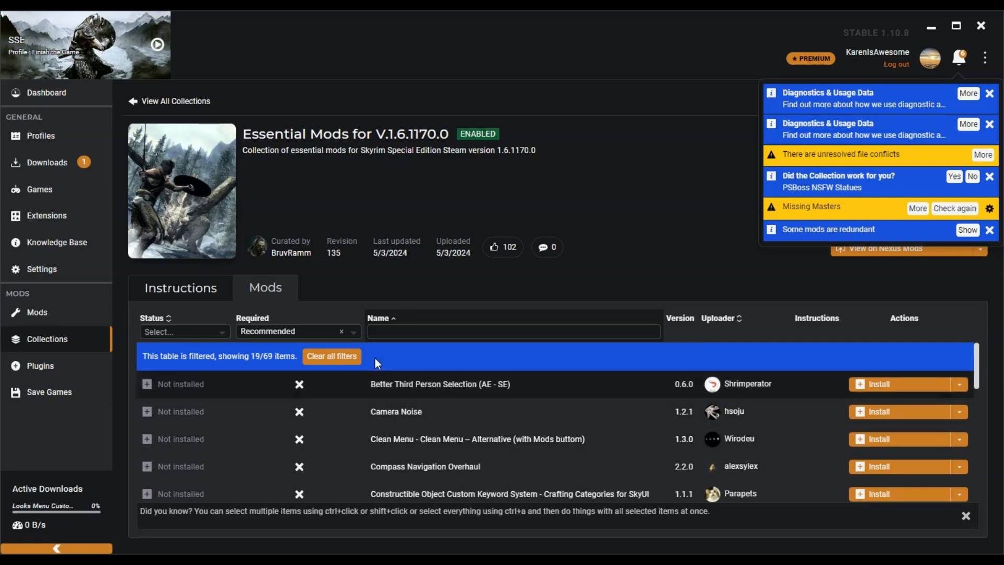
Step: Review the names and versions of all recommended mods in the Essential Mods for V.1.6.1170.0 collection, down to the last entry
scroll(385, 374, down, 5)
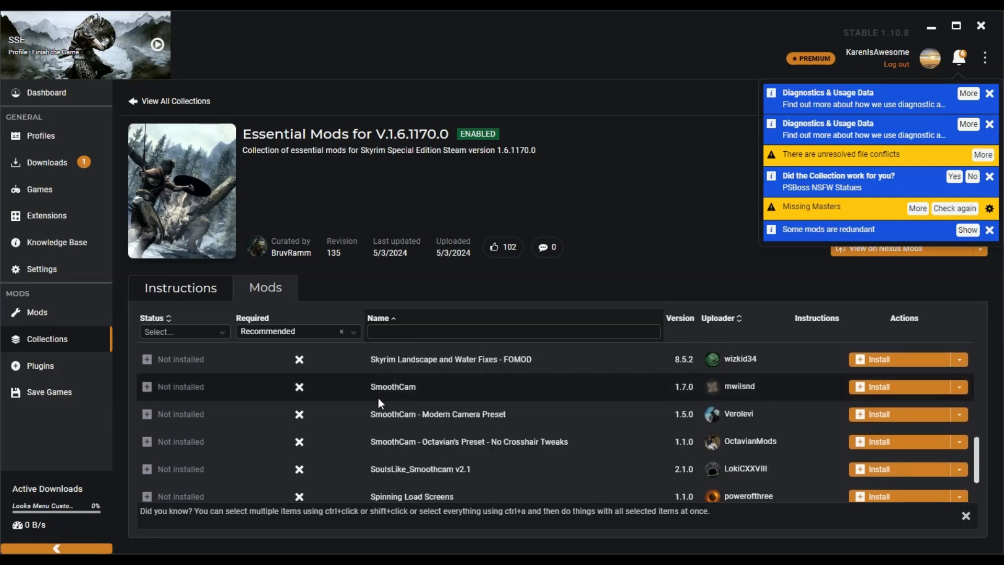
scroll(378, 398, down, 2)
scroll(381, 402, up, 7)
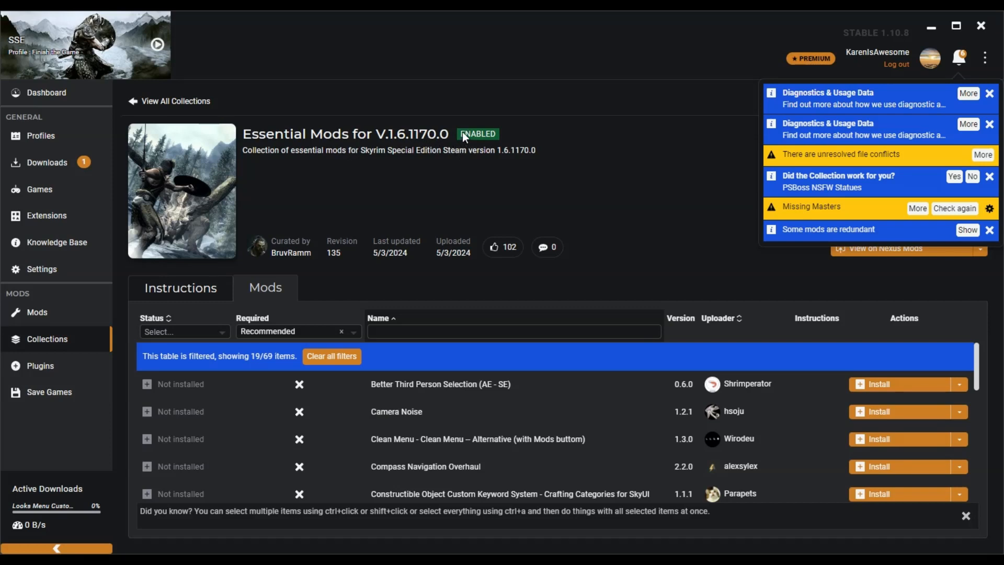
scroll(504, 402, down, 6)
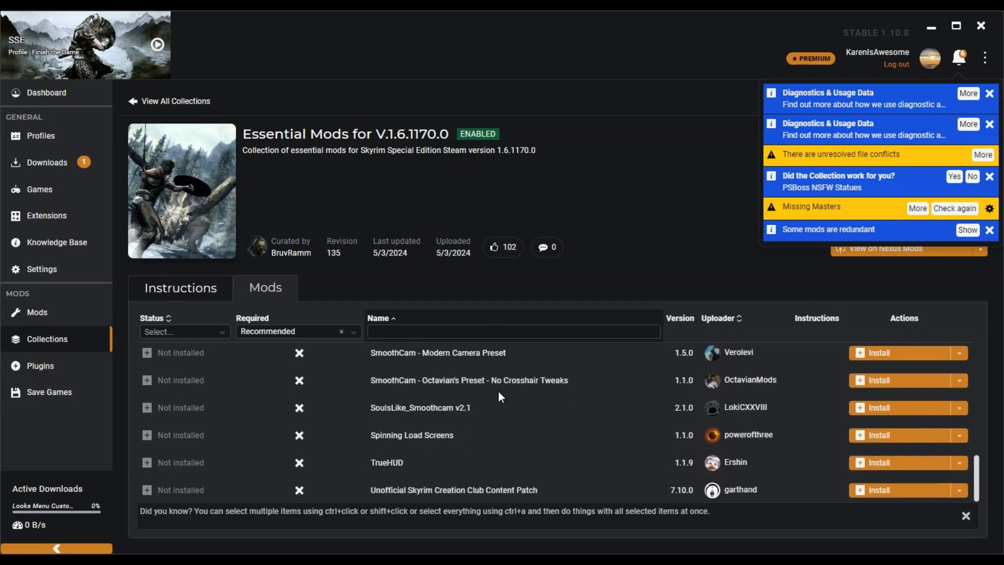
scroll(497, 389, up, 6)
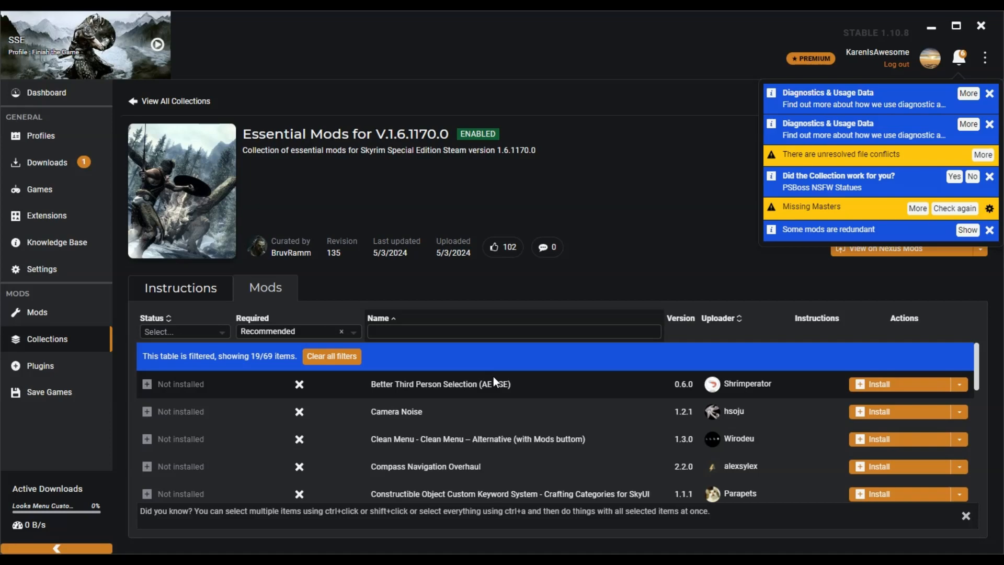
Step: Show the installed mods list, dismiss the notifications and remove the "ks" name filter so all mods are listed
click(72, 323)
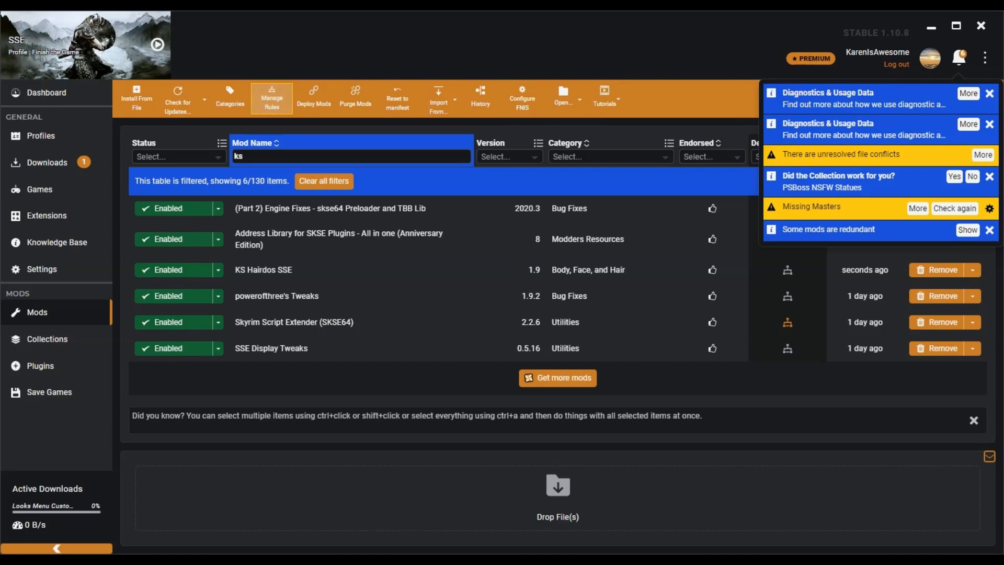
click(959, 58)
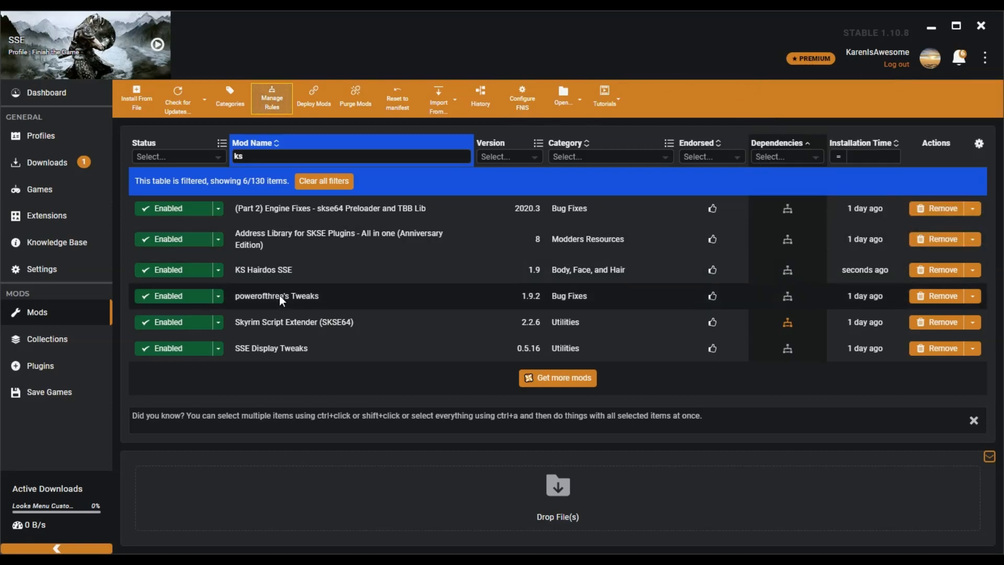
double_click(291, 154)
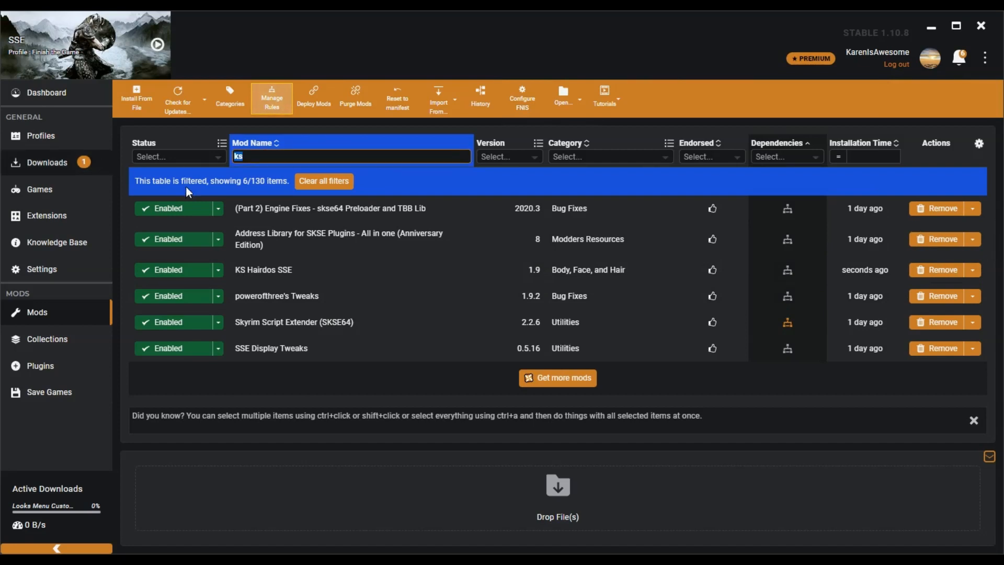
key(BackSpace)
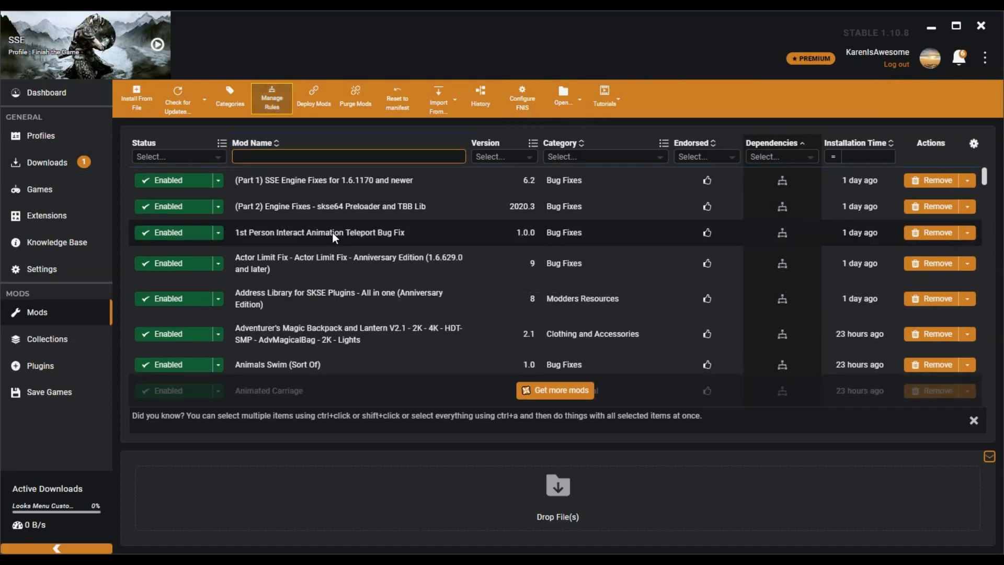
Step: Look through the full list of installed mods, checking their status, versions, categories and dependencies as far as the Photo Mode entry
scroll(332, 232, down, 3)
scroll(332, 232, down, 6)
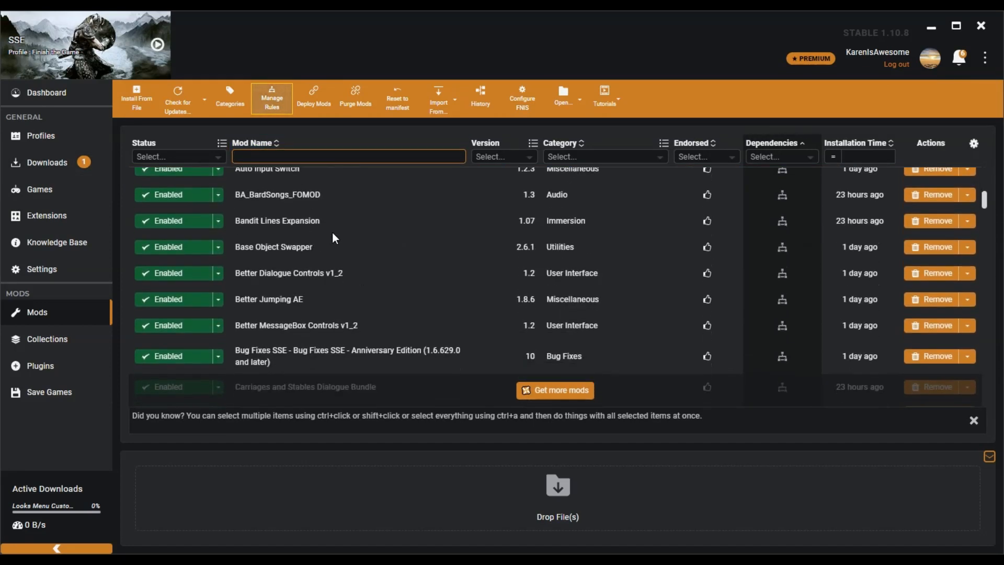
scroll(331, 232, down, 10)
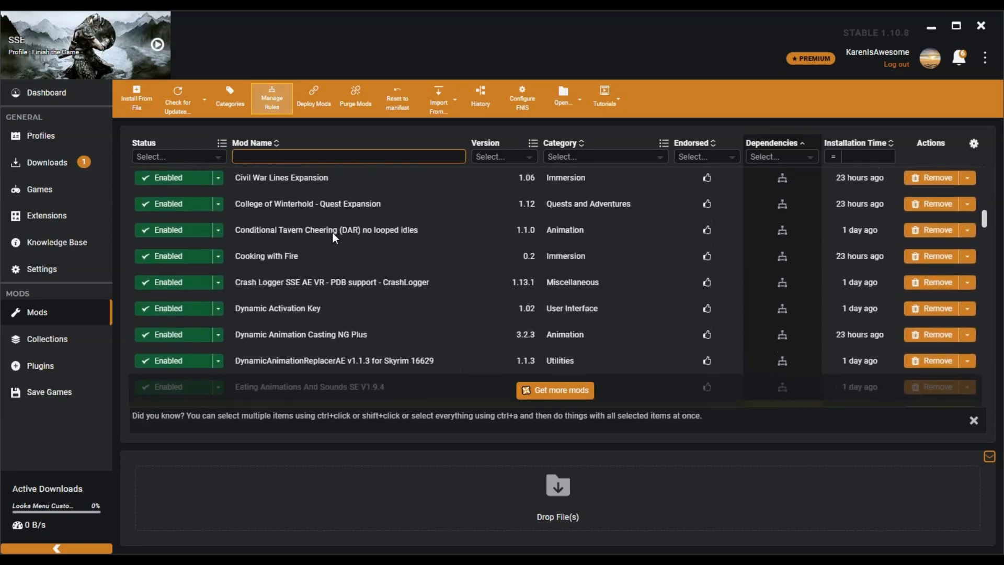
scroll(332, 232, down, 4)
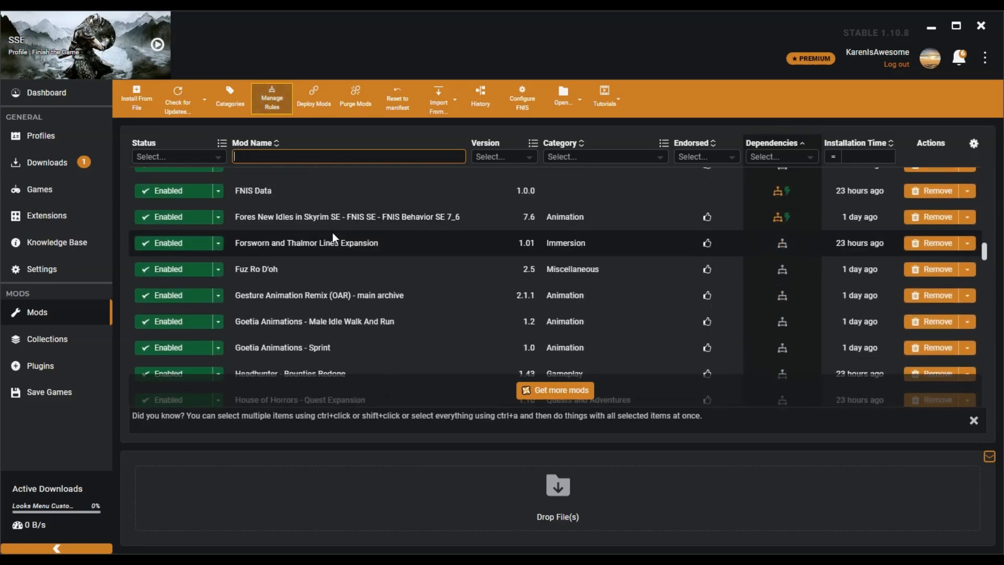
scroll(329, 235, down, 4)
scroll(329, 234, down, 3)
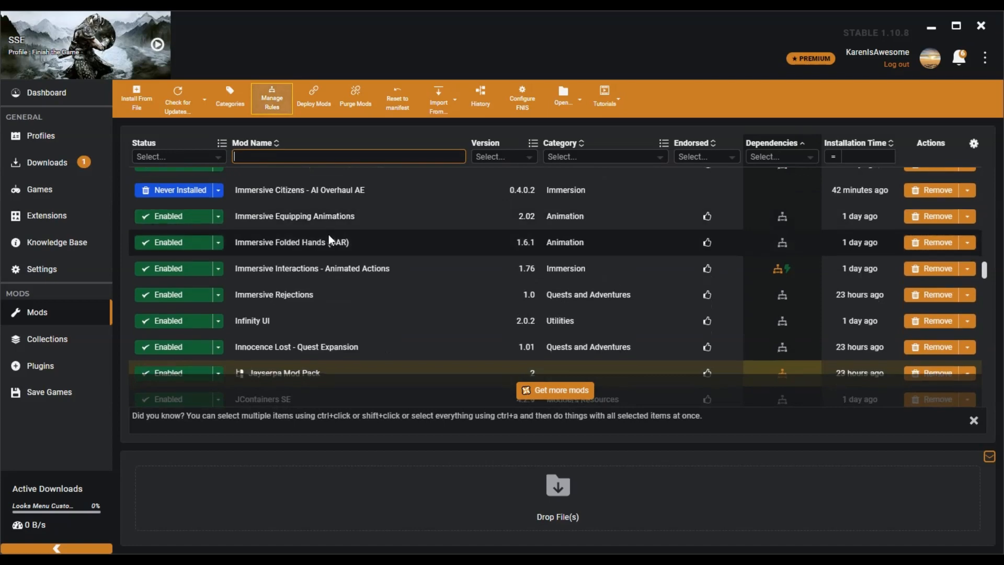
scroll(329, 235, down, 4)
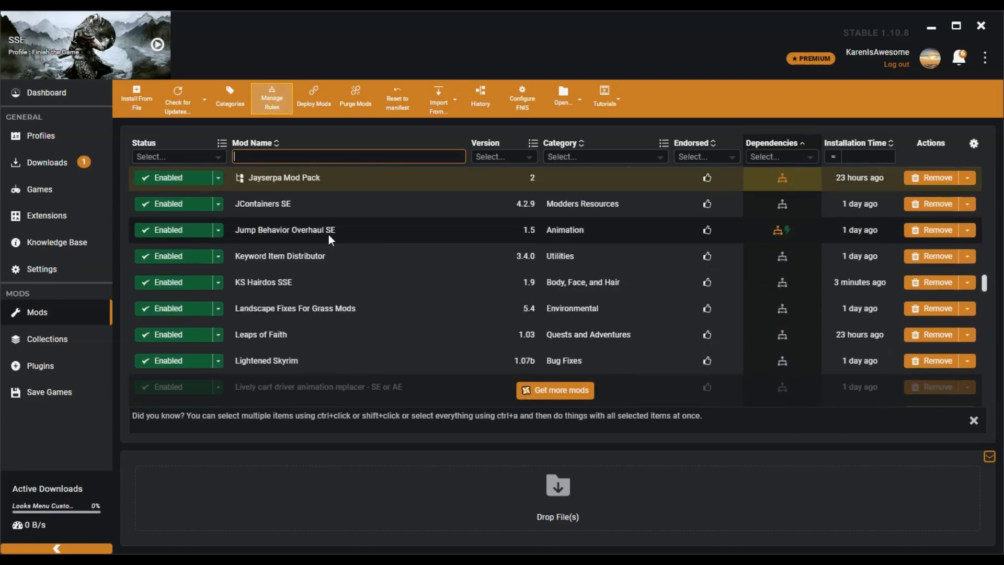
scroll(329, 234, down, 3)
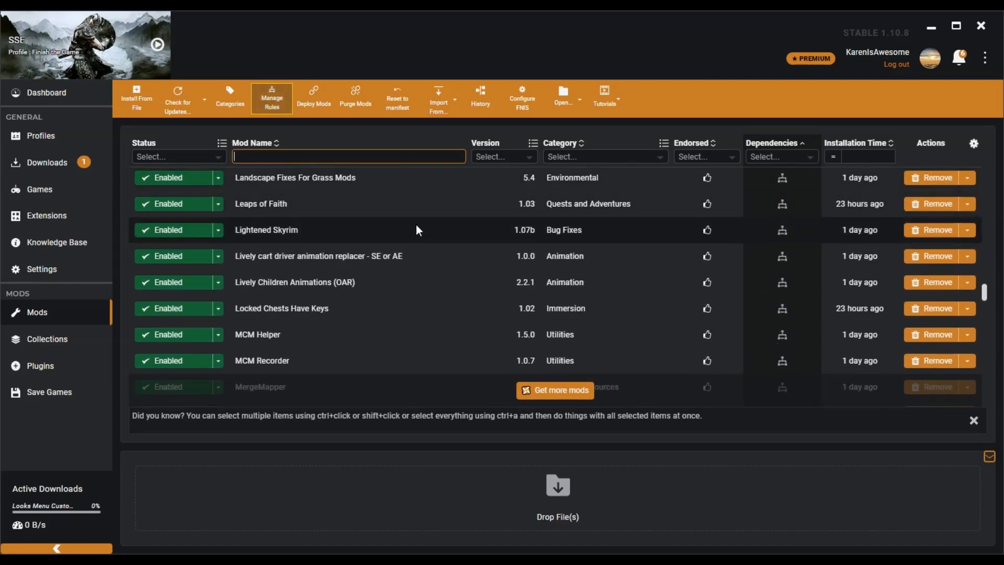
scroll(337, 255, down, 8)
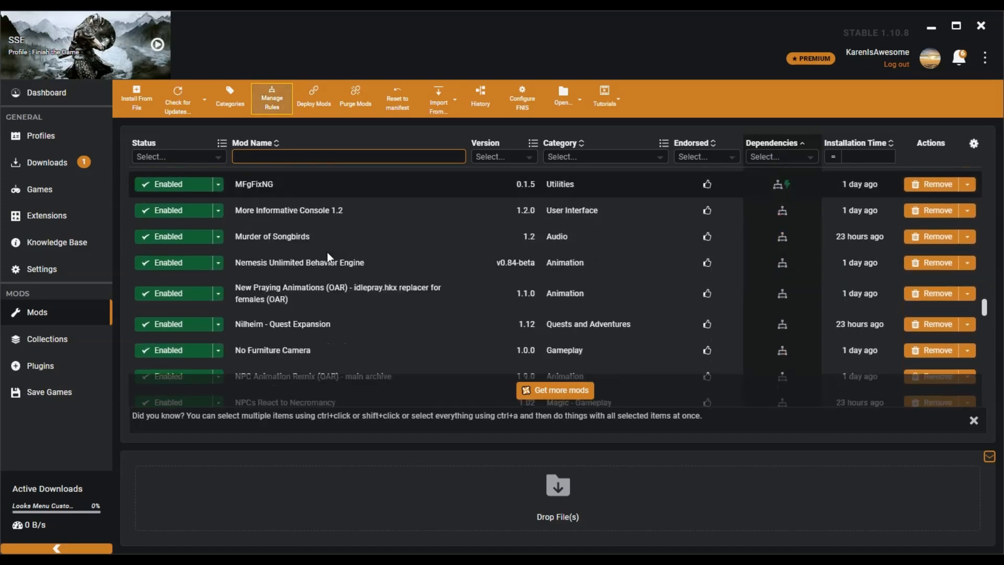
scroll(327, 253, down, 4)
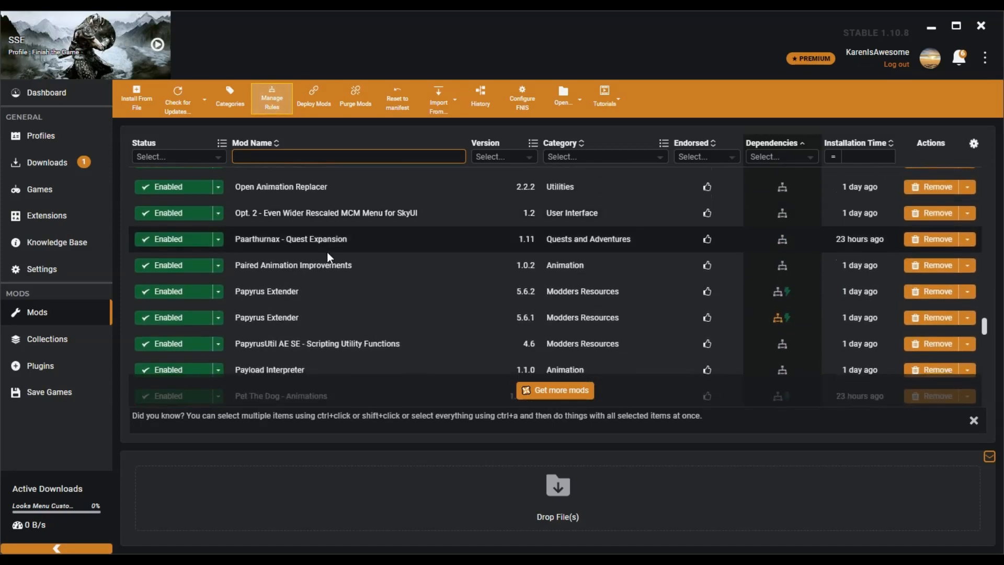
scroll(326, 252, up, 3)
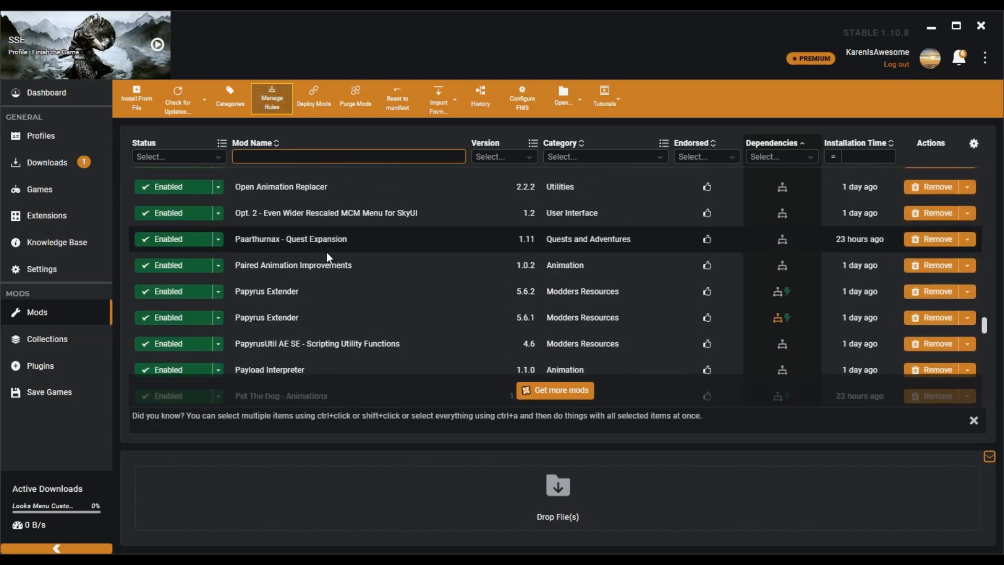
scroll(327, 252, up, 2)
scroll(279, 265, down, 2)
scroll(279, 265, up, 3)
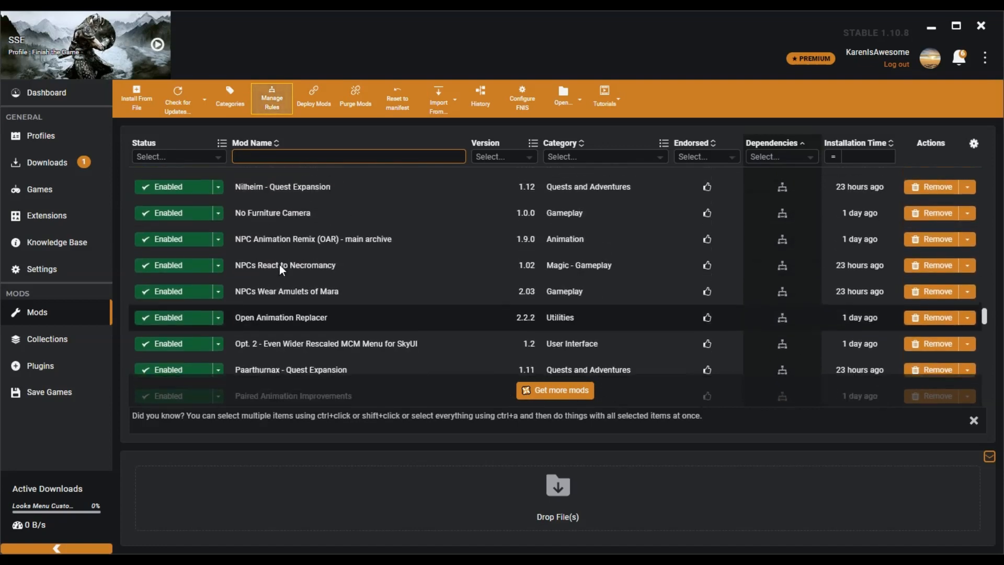
scroll(251, 288, down, 1)
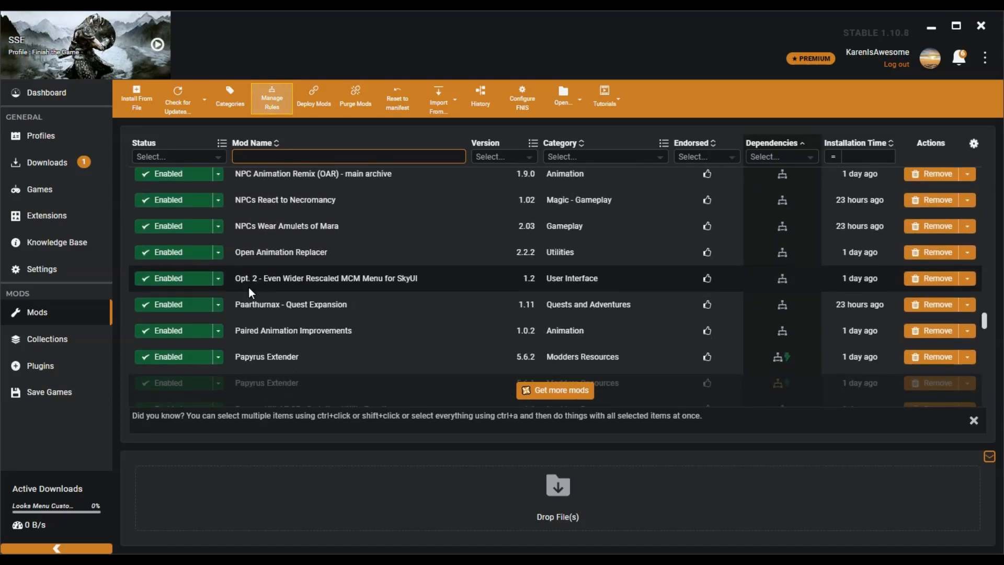
scroll(249, 291, down, 4)
scroll(246, 286, up, 2)
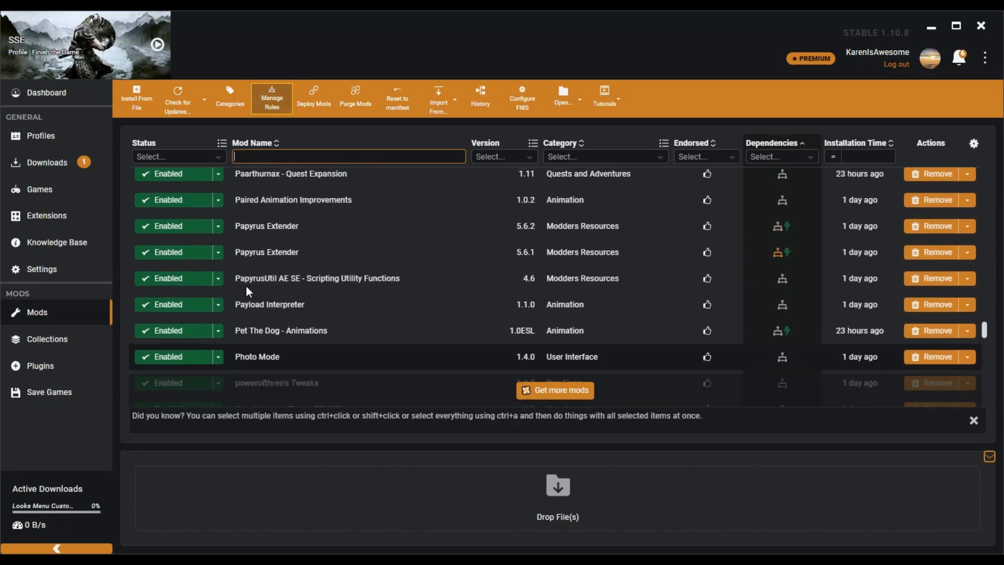
scroll(236, 277, down, 3)
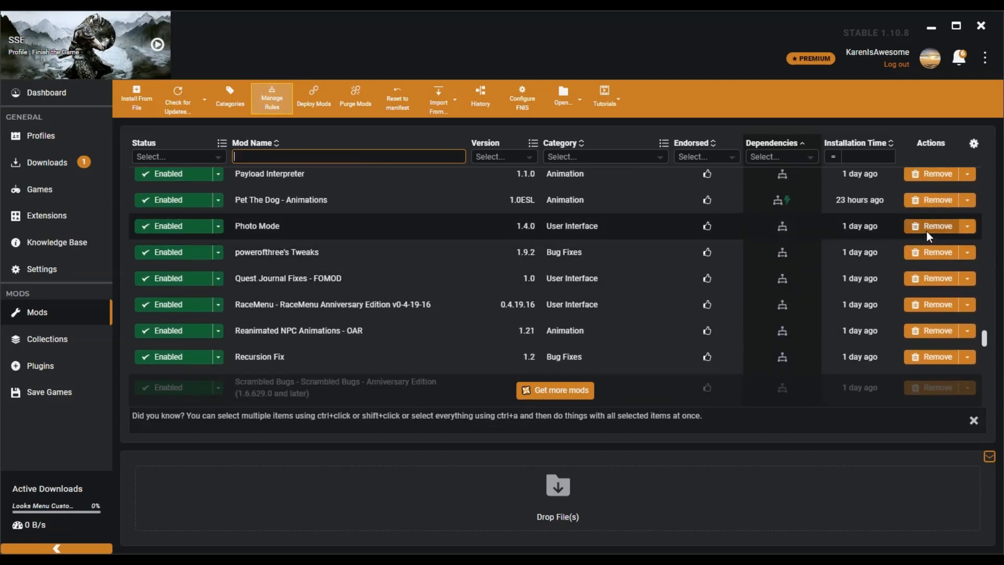
Step: Disable the Photo Mode mod and remove it from all profiles while keeping its archive
click(171, 224)
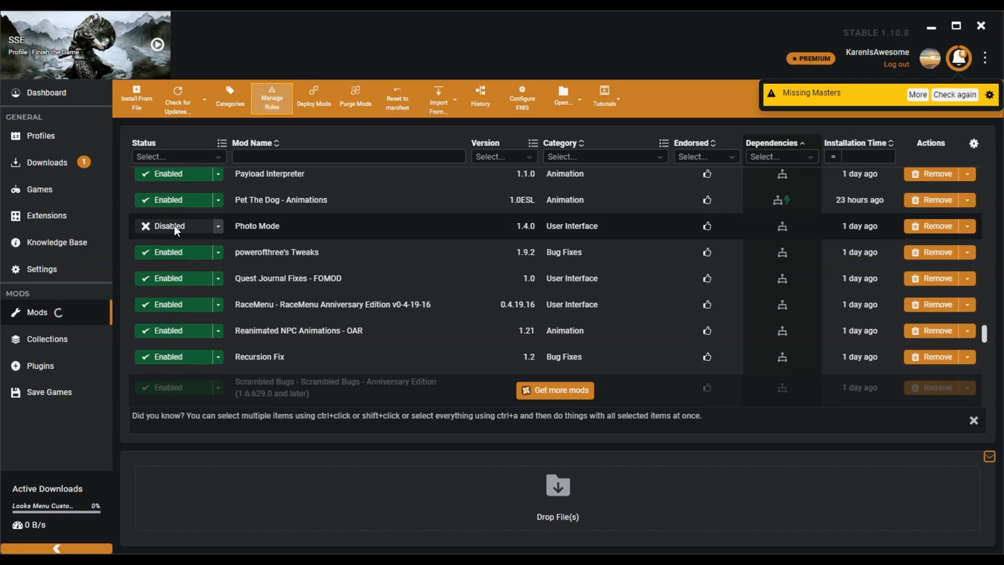
click(930, 230)
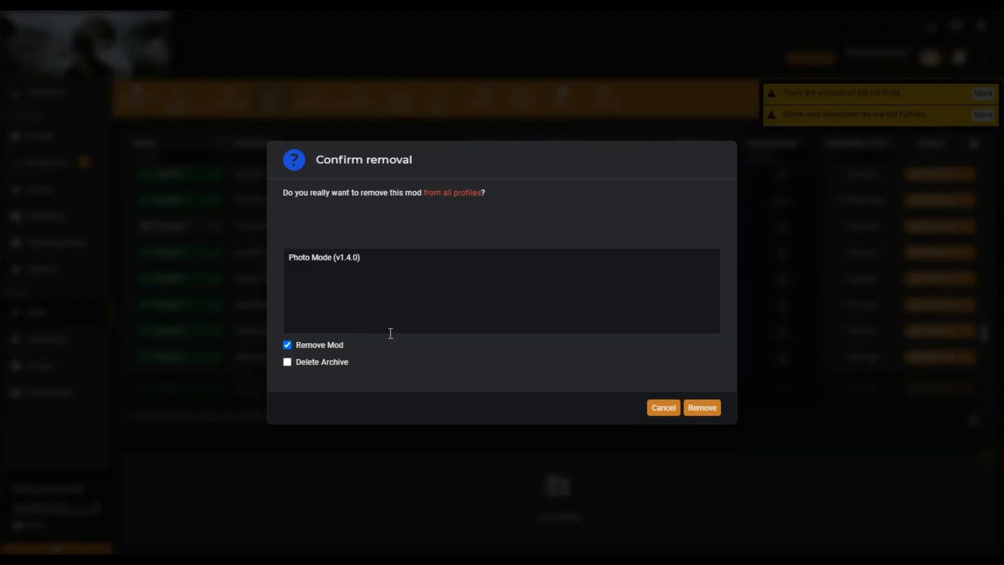
click(284, 365)
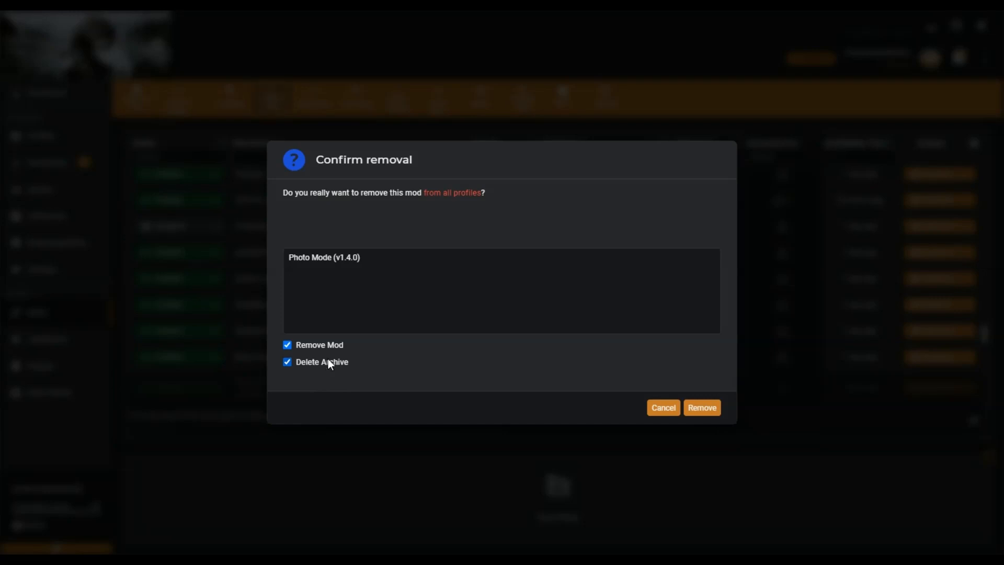
click(329, 360)
click(693, 410)
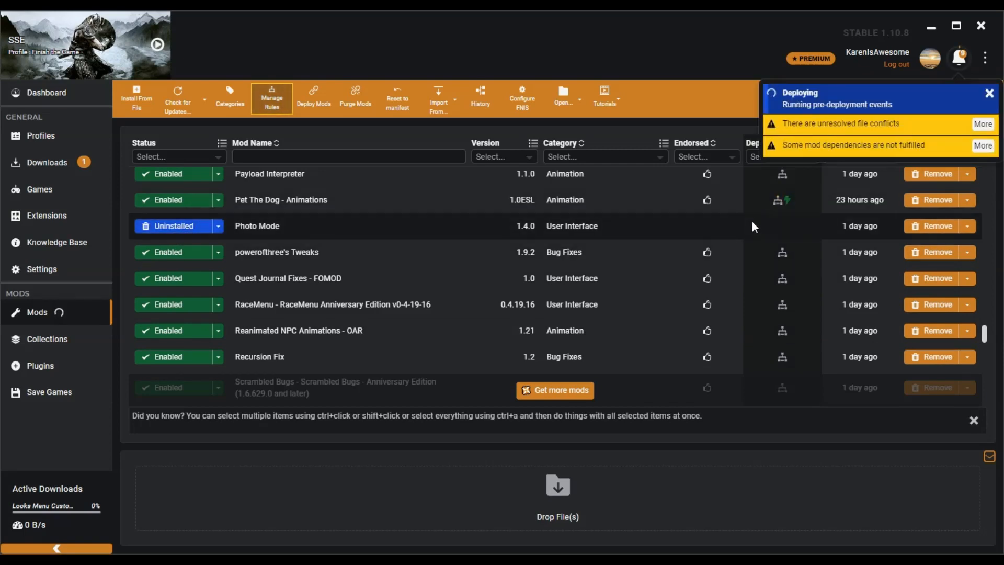
Step: Delete the remaining archive of the uninstalled Photo Mode mod
click(931, 224)
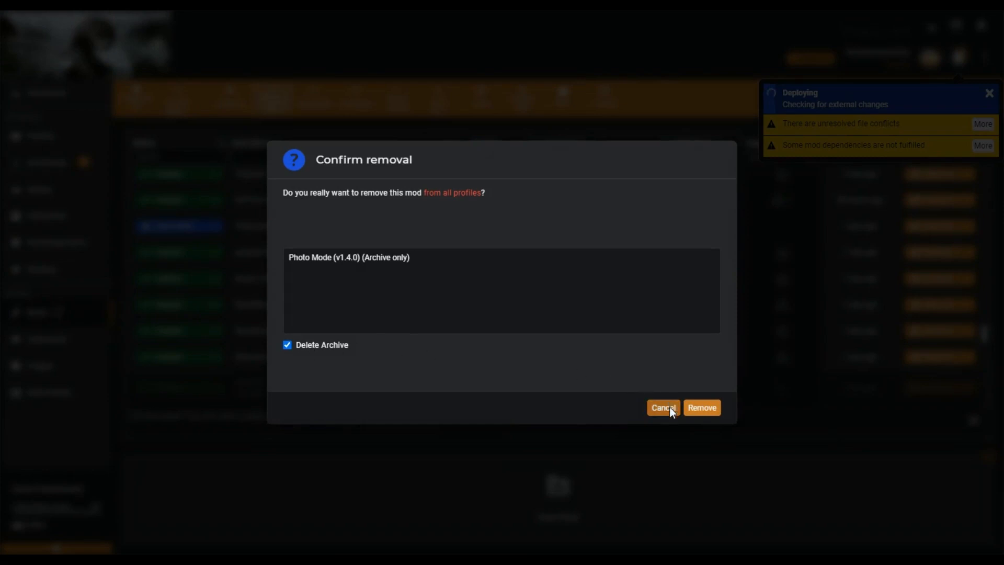
click(708, 413)
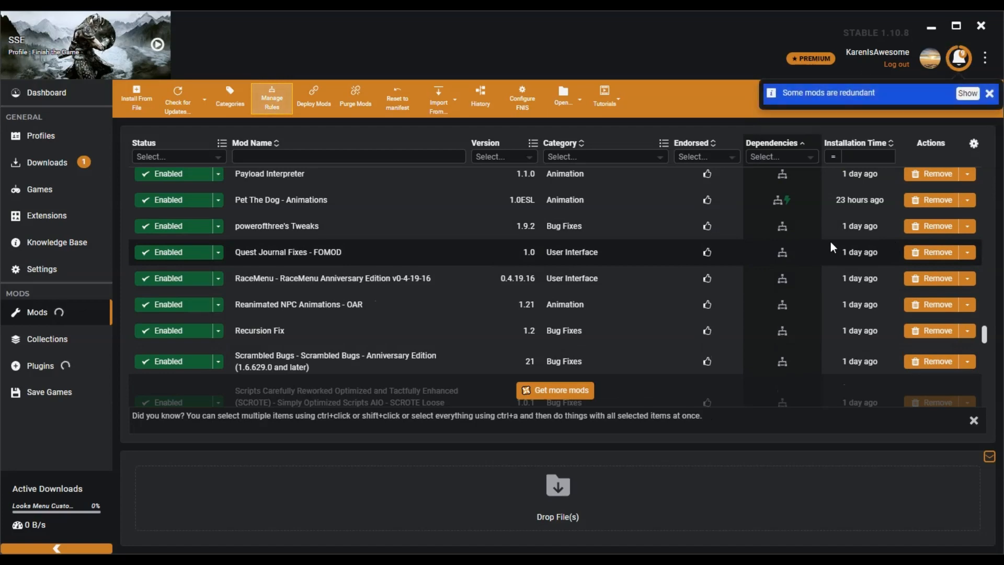
Step: Return to the beginning of the mods list and open the date picker of the Installation Time filter
scroll(815, 277, up, 5)
scroll(808, 296, up, 15)
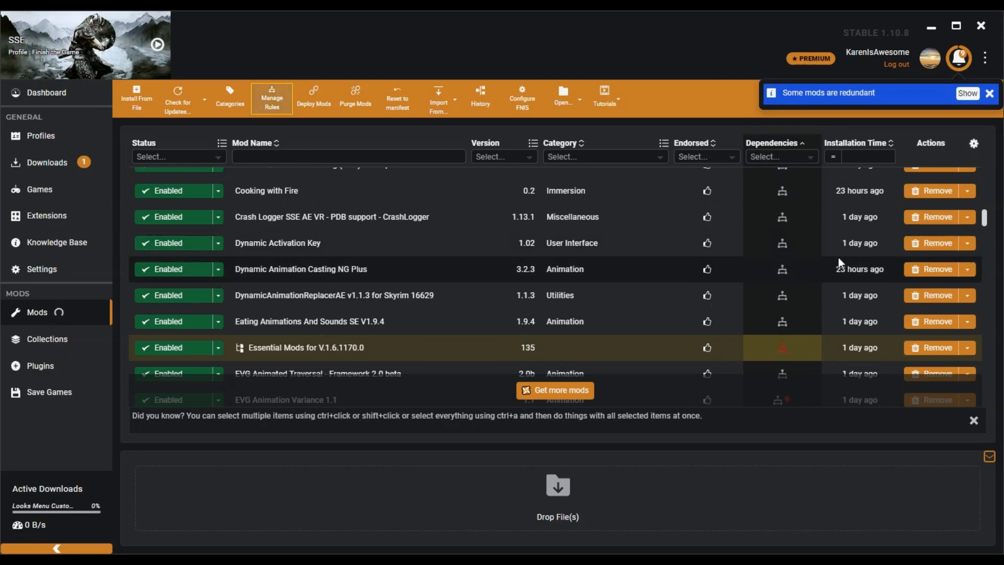
scroll(759, 252, up, 5)
scroll(759, 252, up, 4)
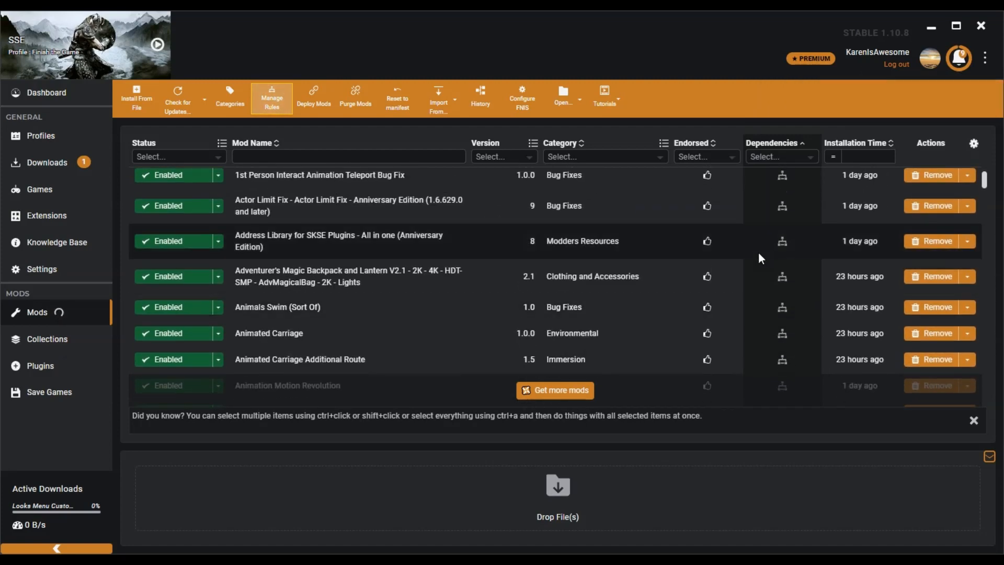
scroll(686, 226, up, 2)
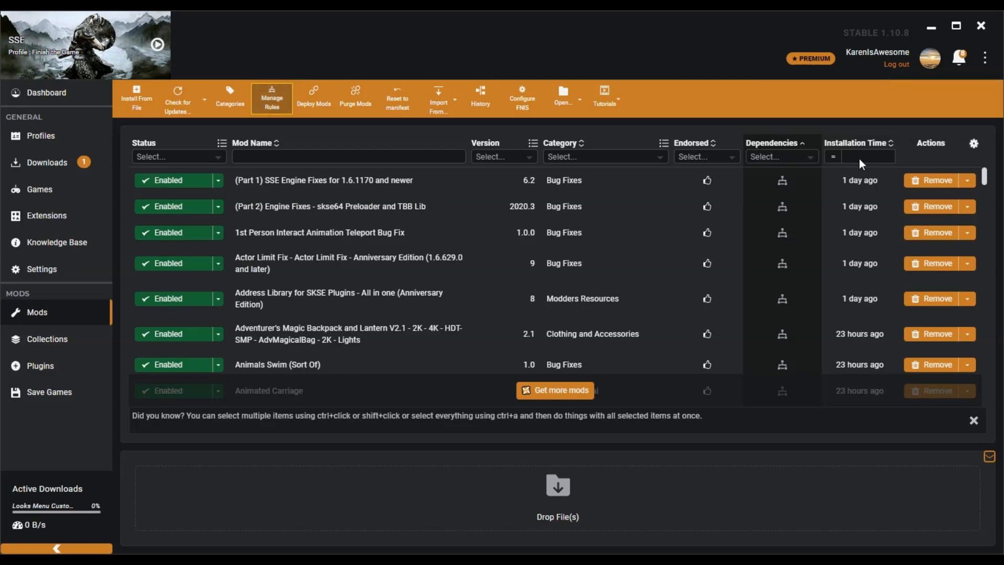
click(860, 160)
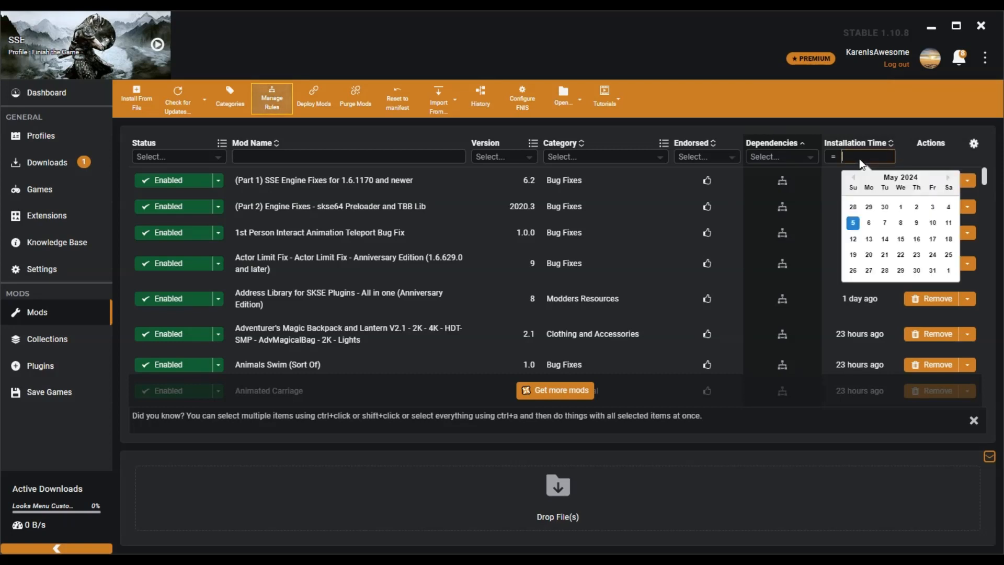
Step: Hide the Installation Time column of the mods list and show it again
click(974, 147)
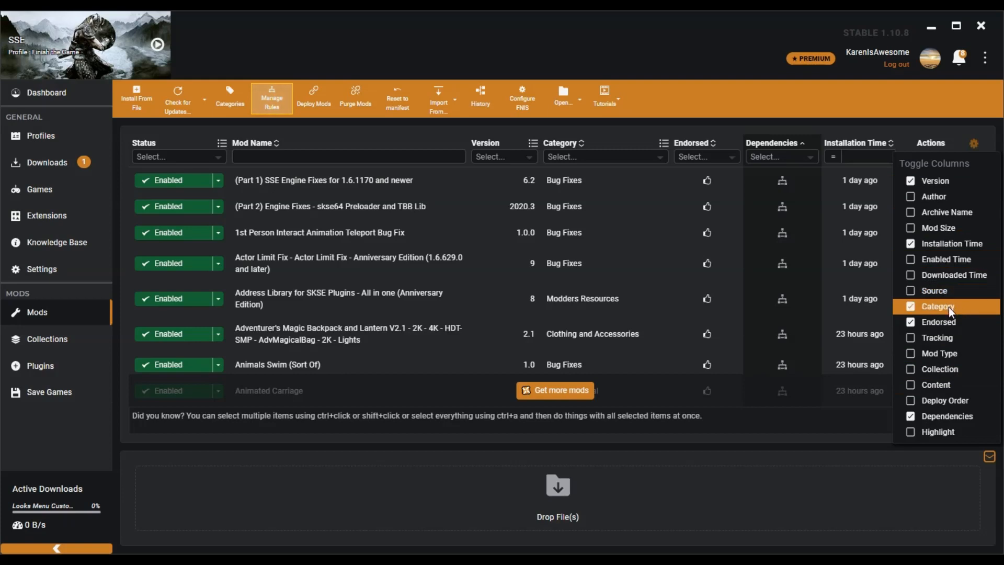
click(918, 247)
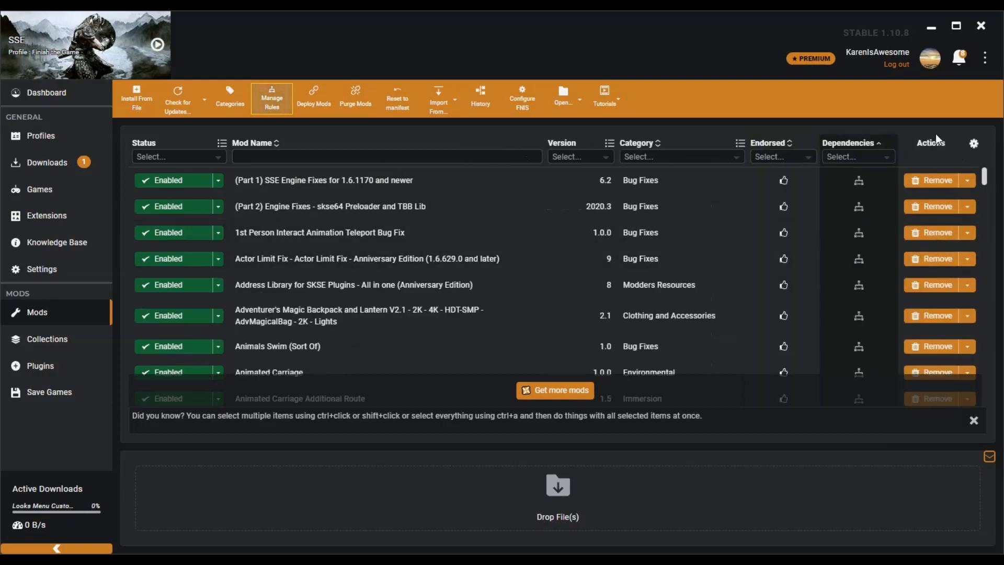
click(973, 147)
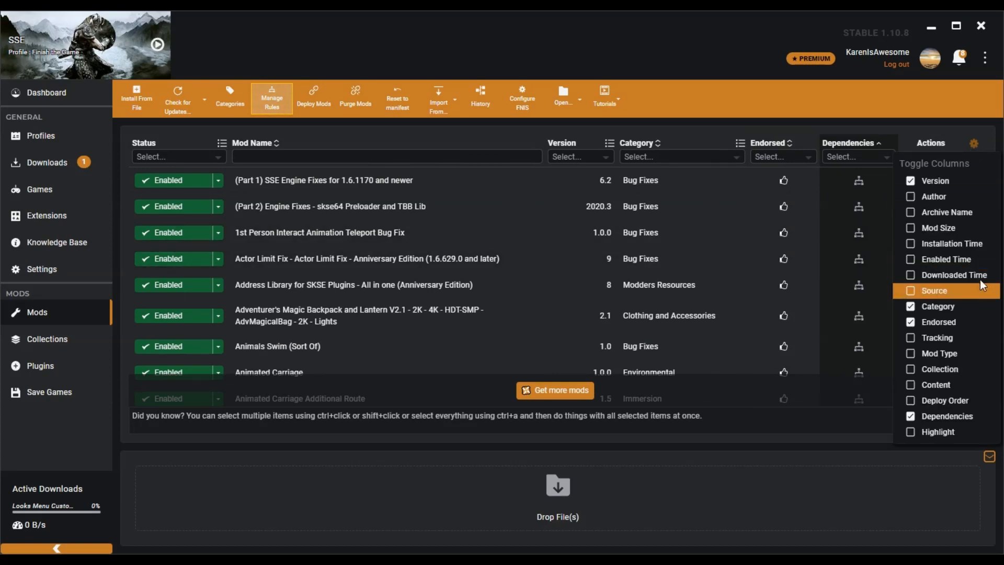
click(969, 243)
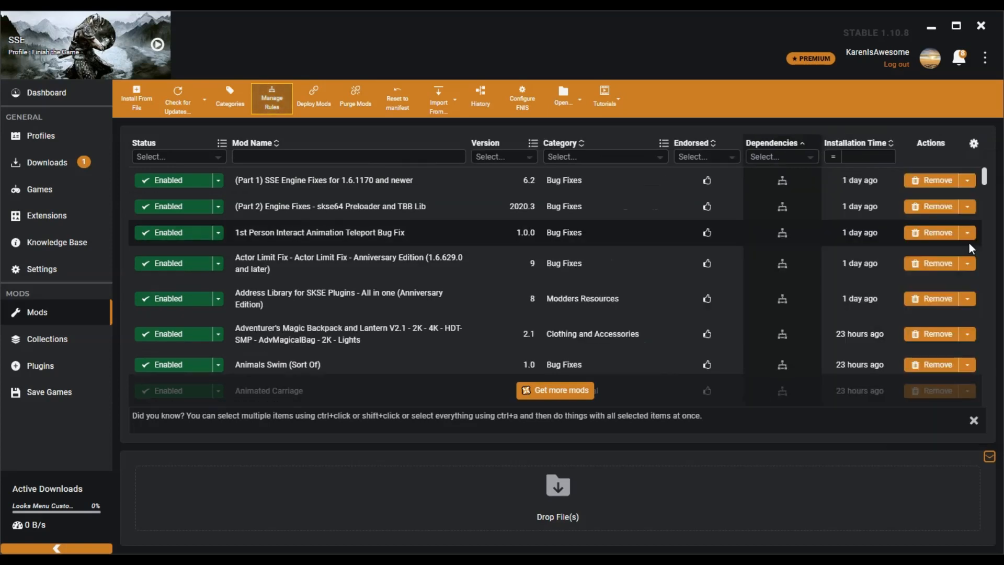
Step: Review the column choices available for the mods list, leaving the selection as it is
click(975, 143)
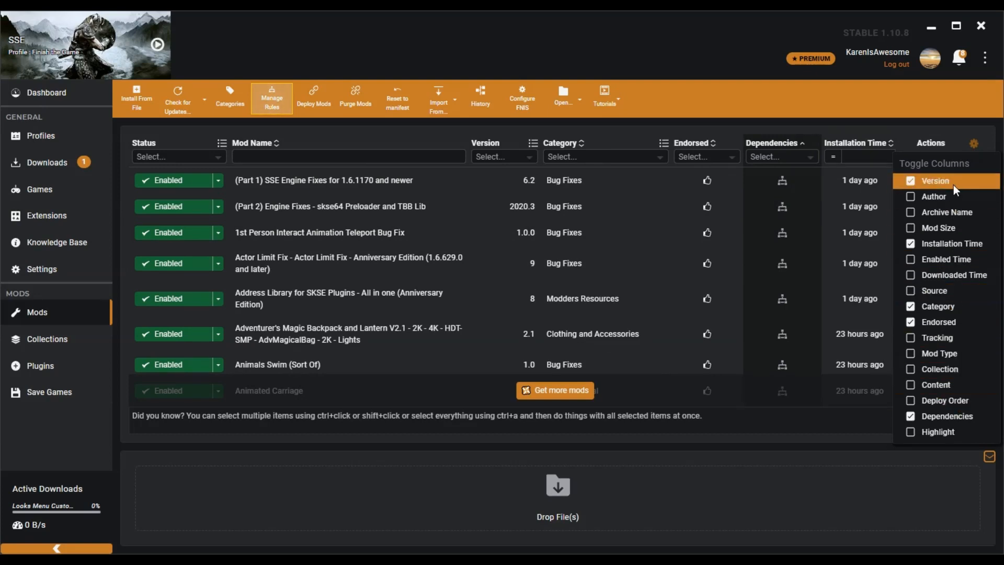
click(975, 143)
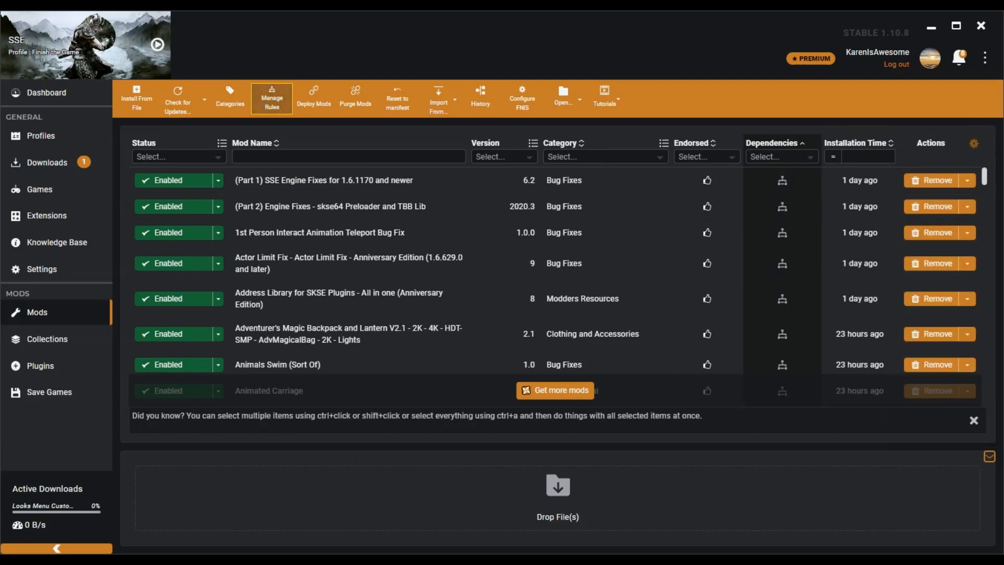
Step: Open the plugins list, look through it, and filter it by the Disabled status
click(25, 366)
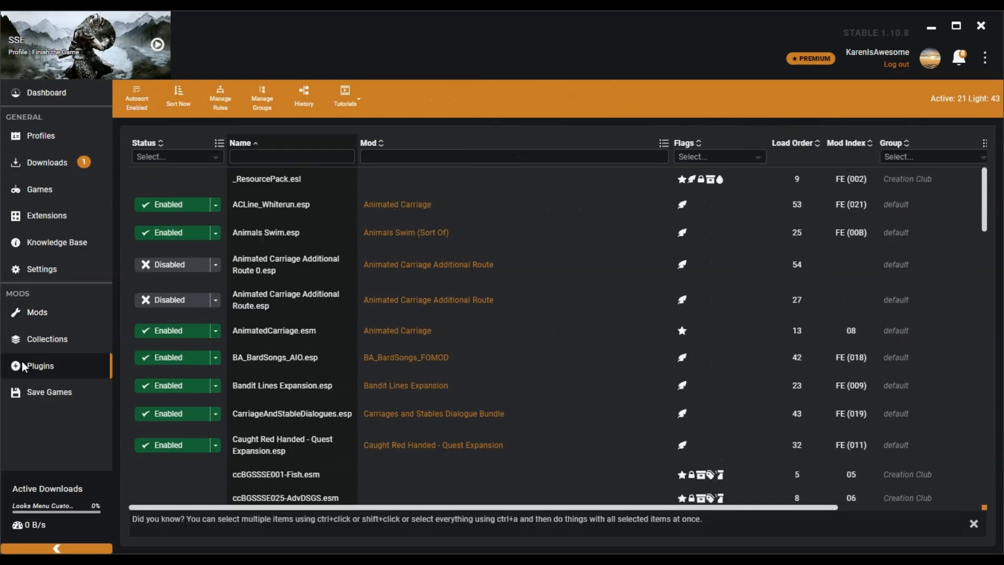
scroll(309, 294, down, 5)
scroll(310, 294, down, 12)
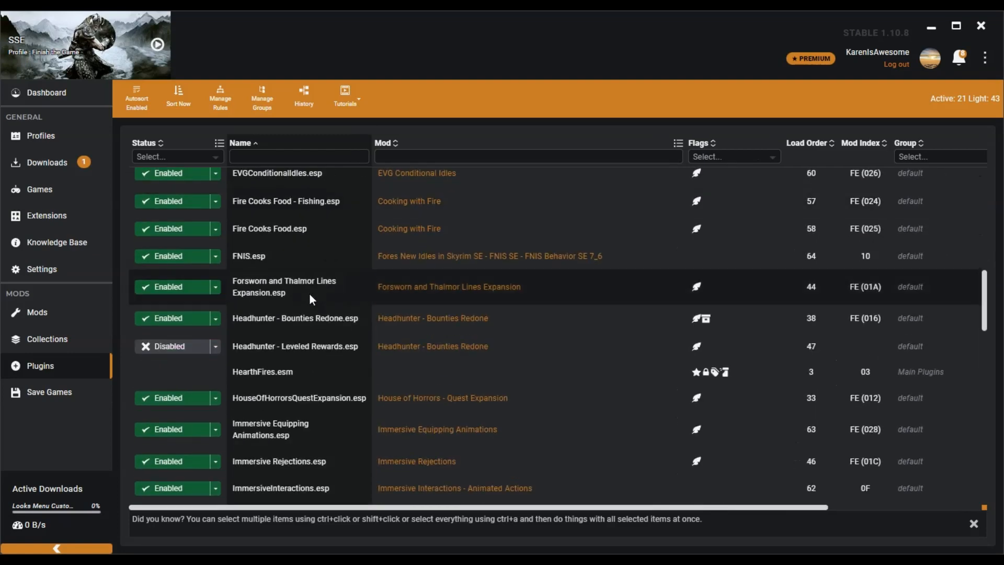
scroll(263, 275, up, 7)
scroll(156, 266, up, 4)
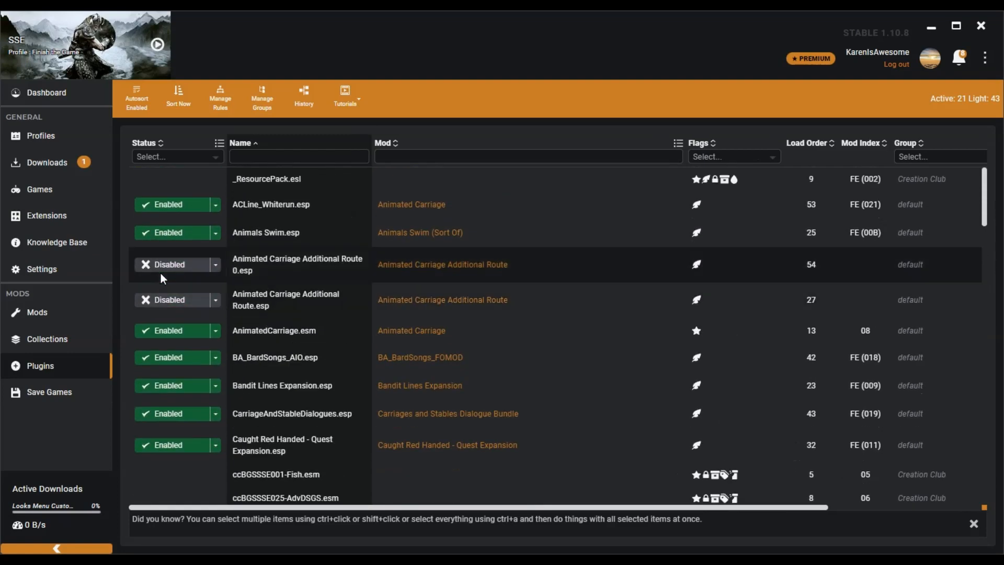
click(201, 156)
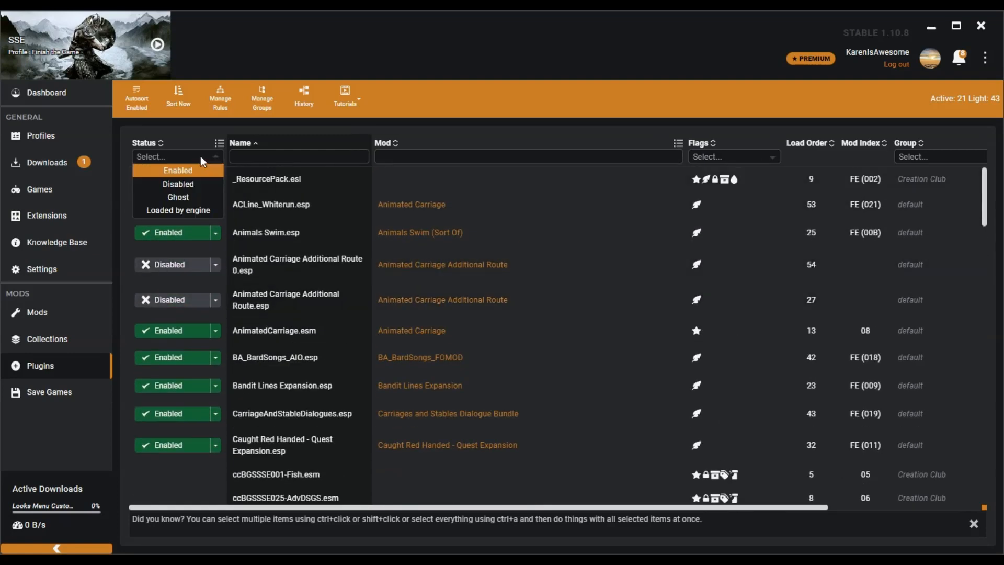
click(197, 182)
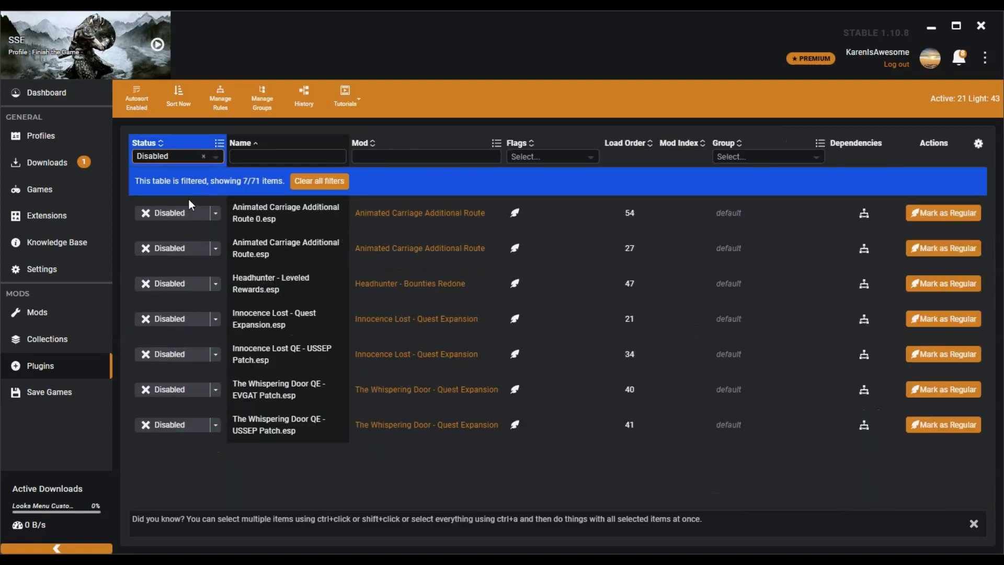
Step: Enable all disabled plugins of Animated Carriage Additional Route, Headhunter - Bounties Redone, Innocence Lost and The Whispering Door
click(165, 428)
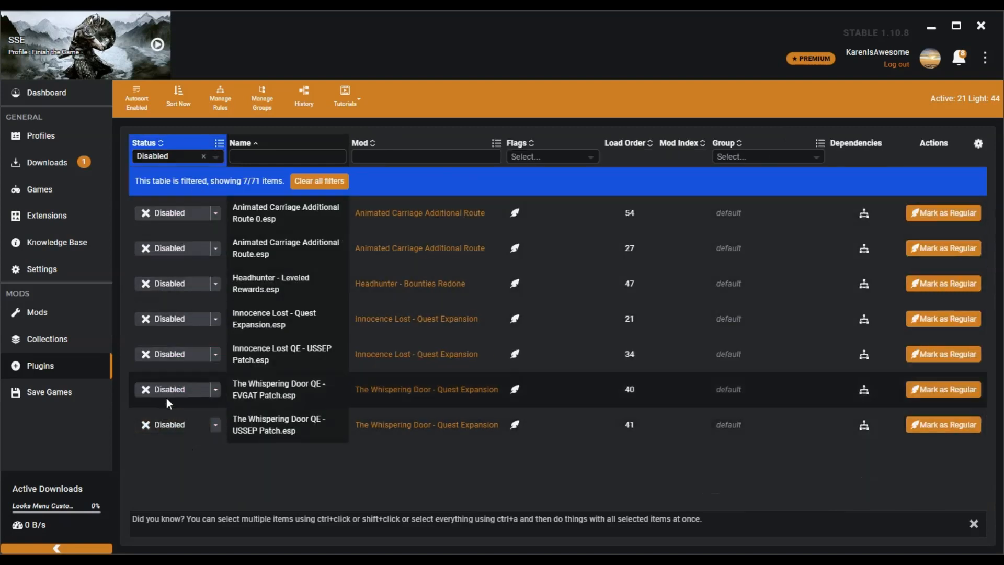
click(167, 390)
click(164, 320)
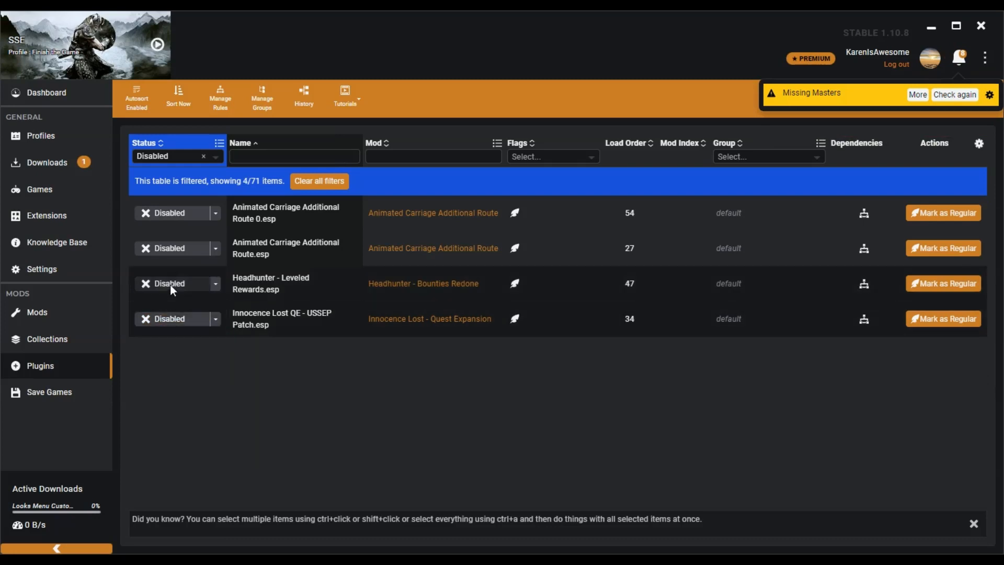
click(171, 285)
click(175, 249)
click(174, 215)
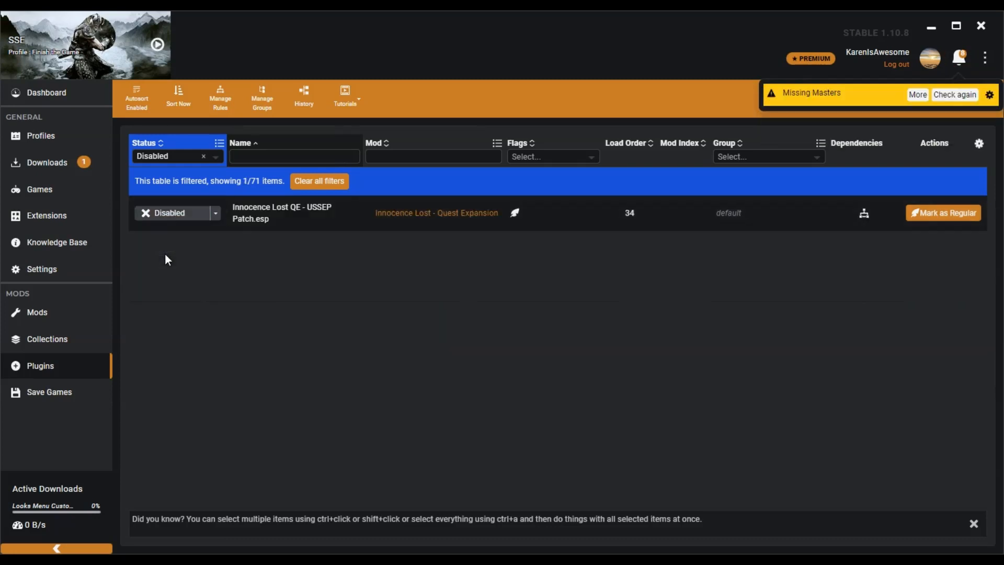
click(174, 213)
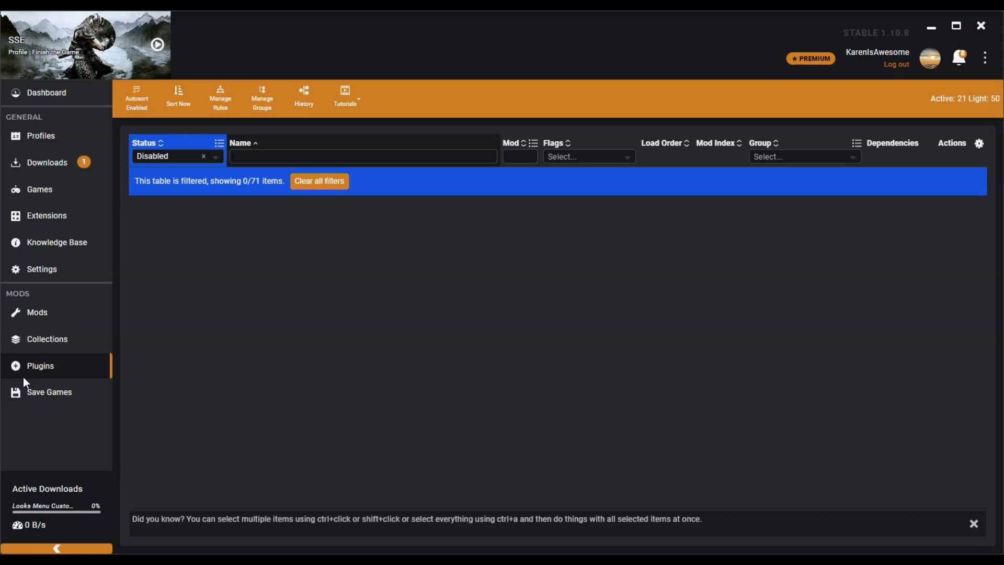
Step: Clear the Disabled status filter so that the plugins list is unfiltered, and close the status choices
click(205, 156)
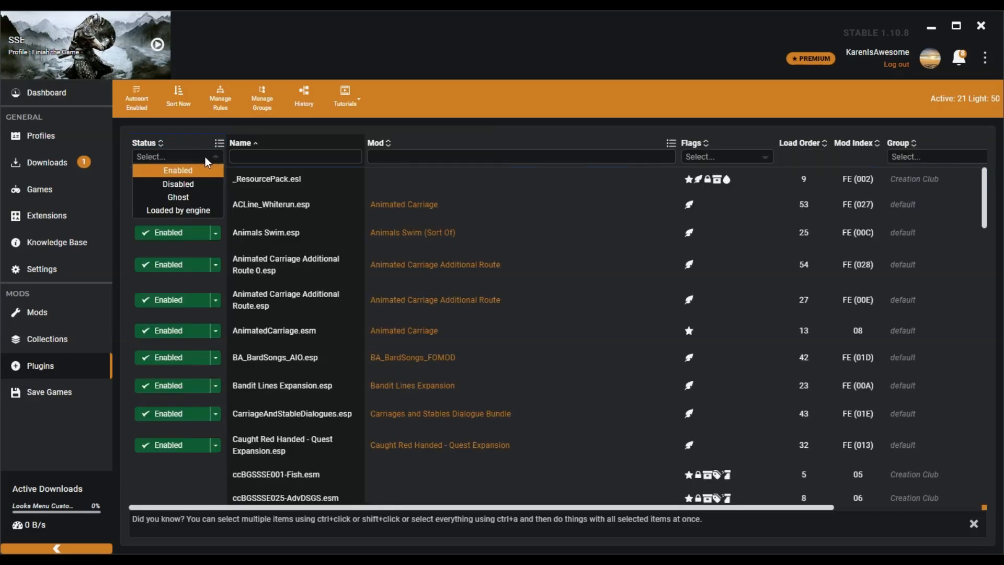
scroll(187, 338, down, 3)
scroll(187, 338, up, 3)
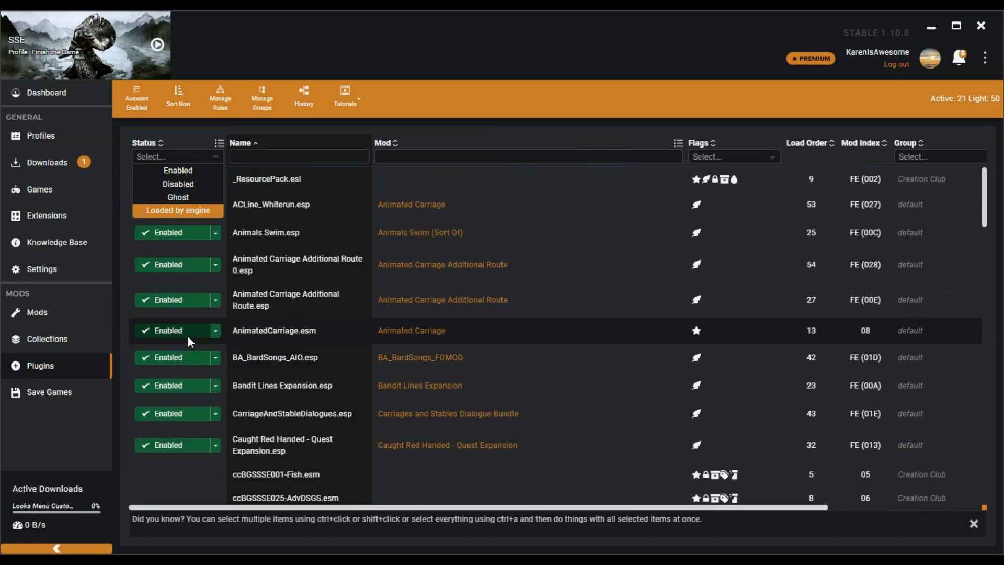
click(68, 323)
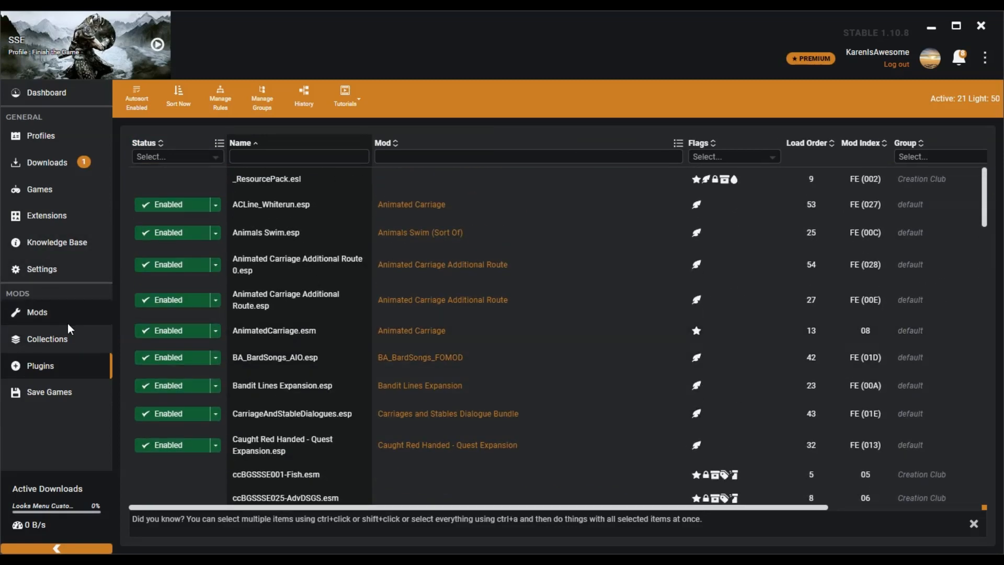
click(52, 365)
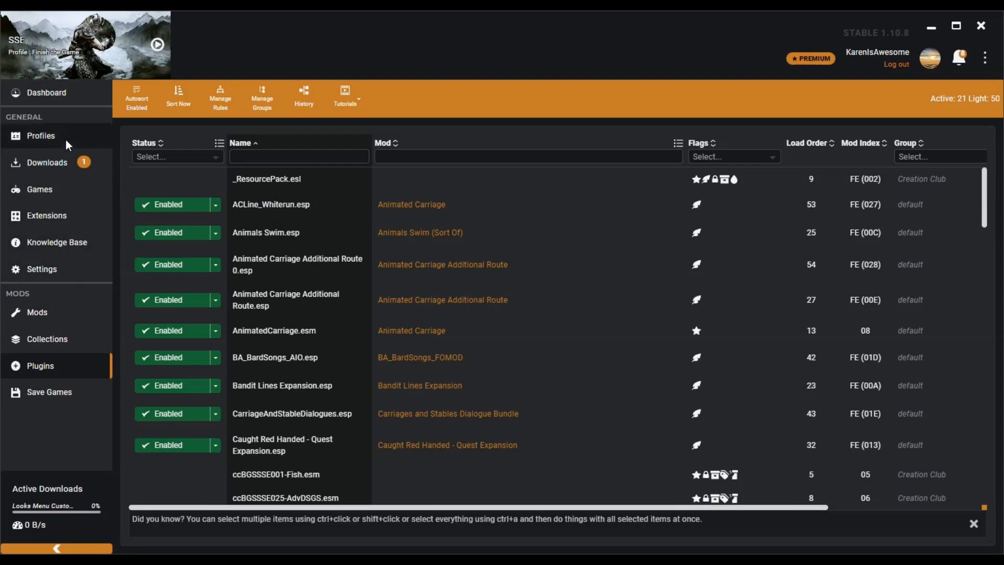
Step: Open the dashboard and look over its contents
click(58, 97)
scroll(560, 409, down, 2)
scroll(438, 422, up, 2)
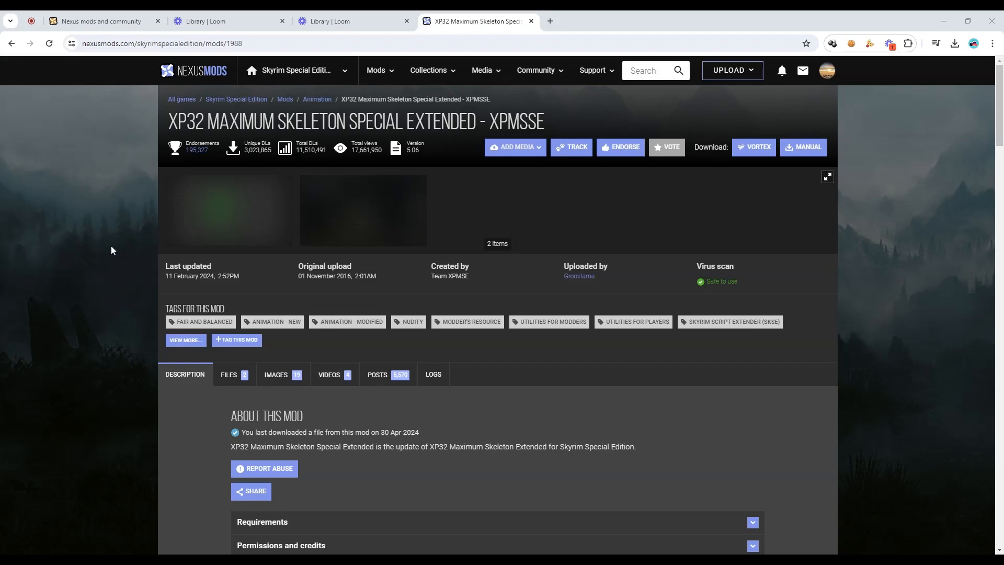
double_click(94, 217)
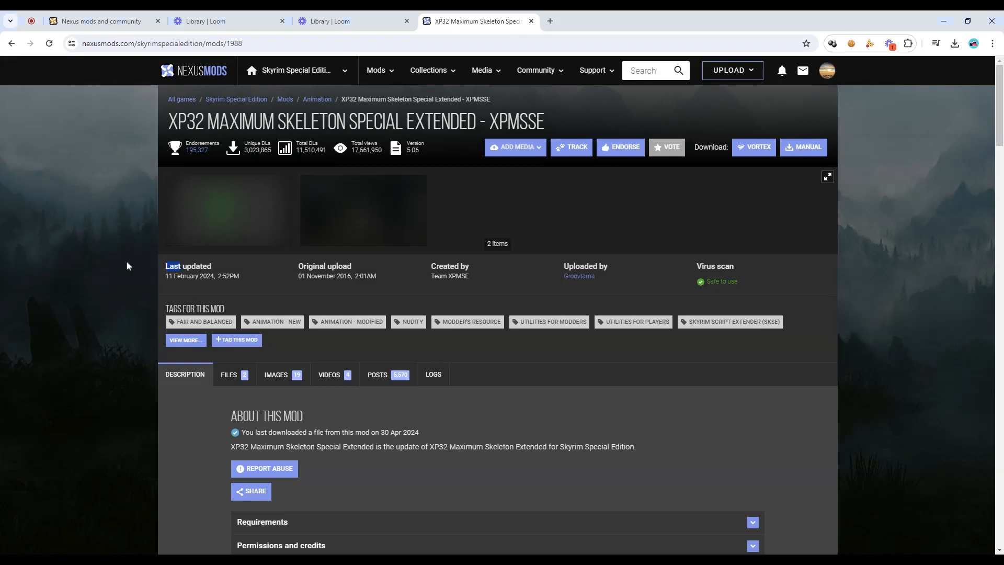